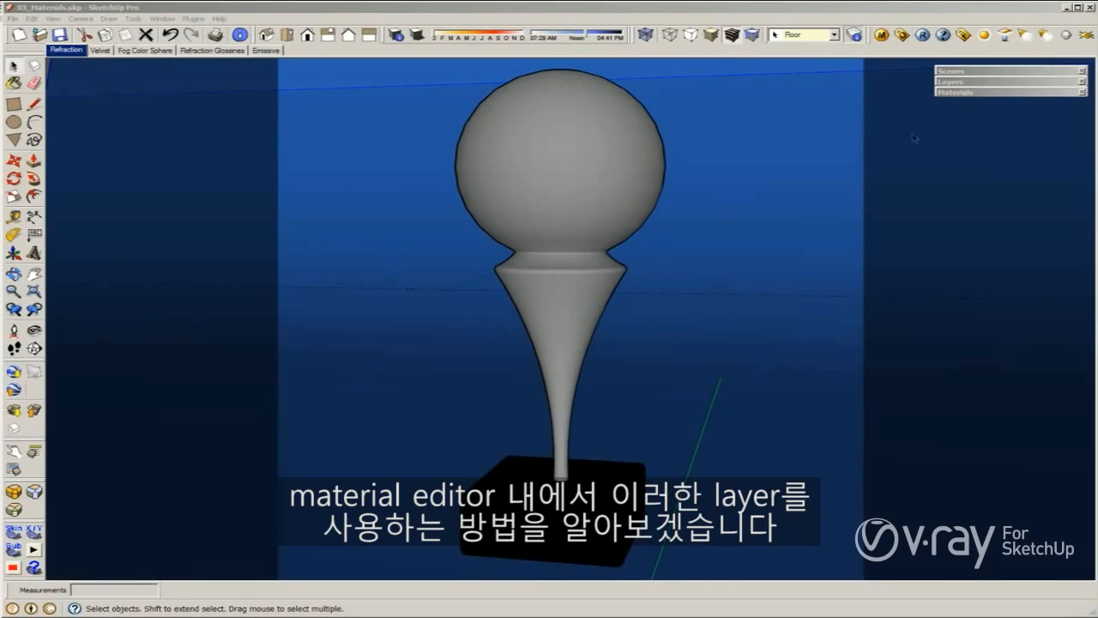
Step: Preview the Test material in the V-Ray material editor, close the editor, and render the trophy scene
click(882, 41)
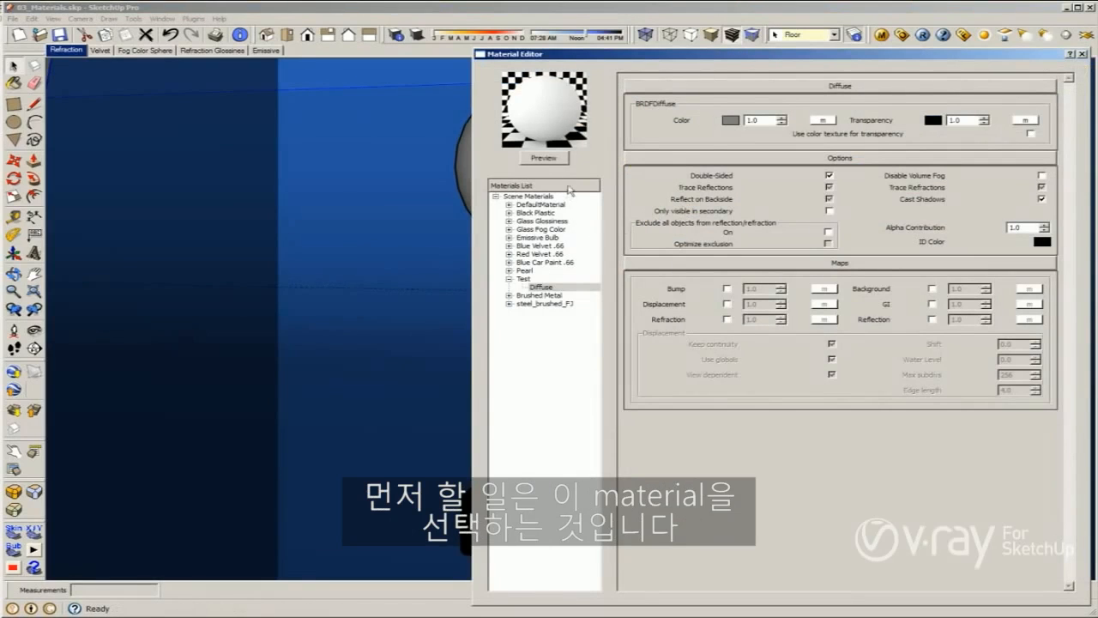
click(520, 278)
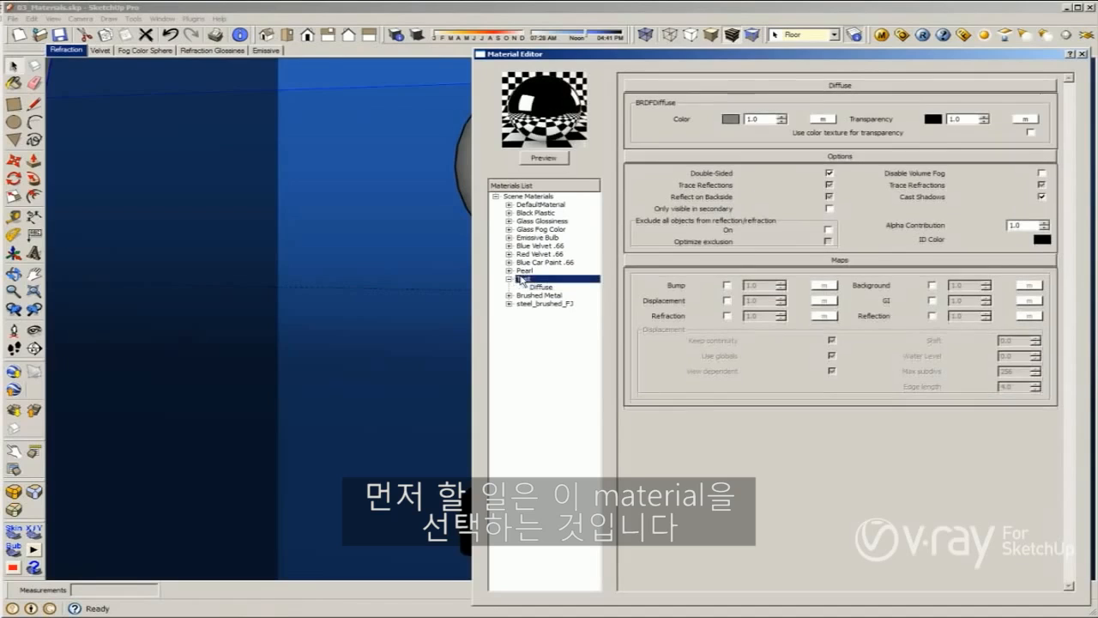
click(563, 158)
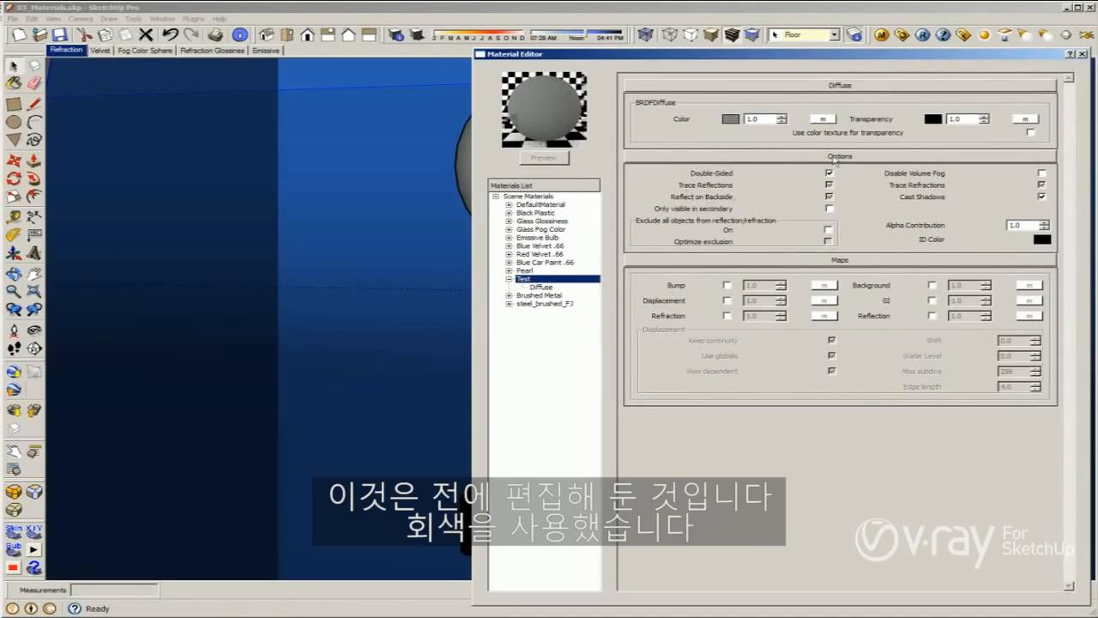
drag(879, 56, 407, 51)
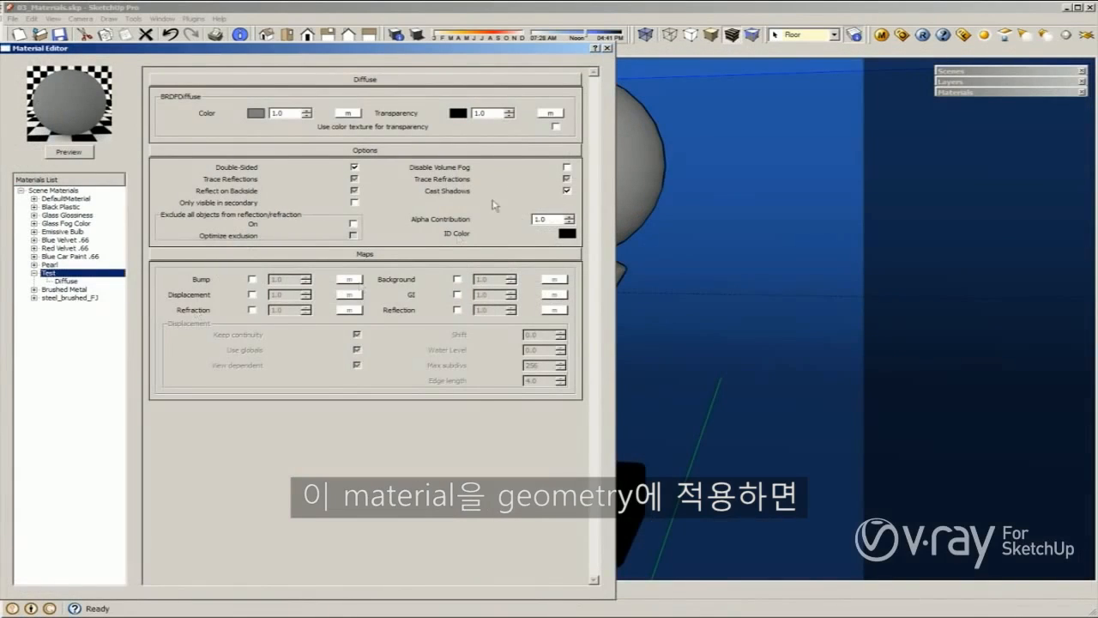
click(607, 48)
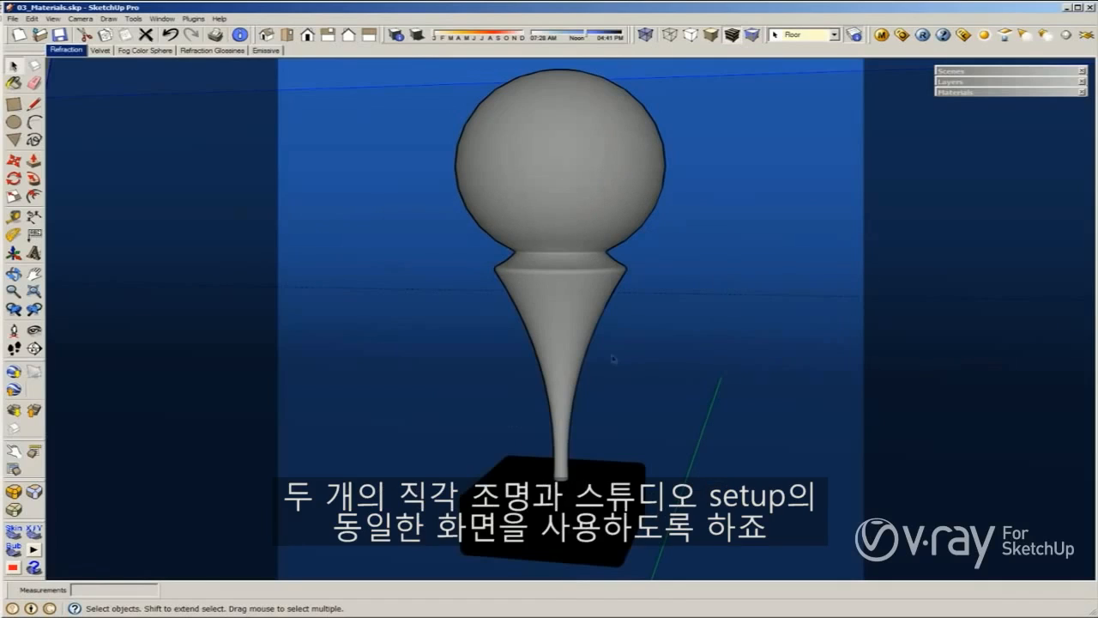
click(923, 36)
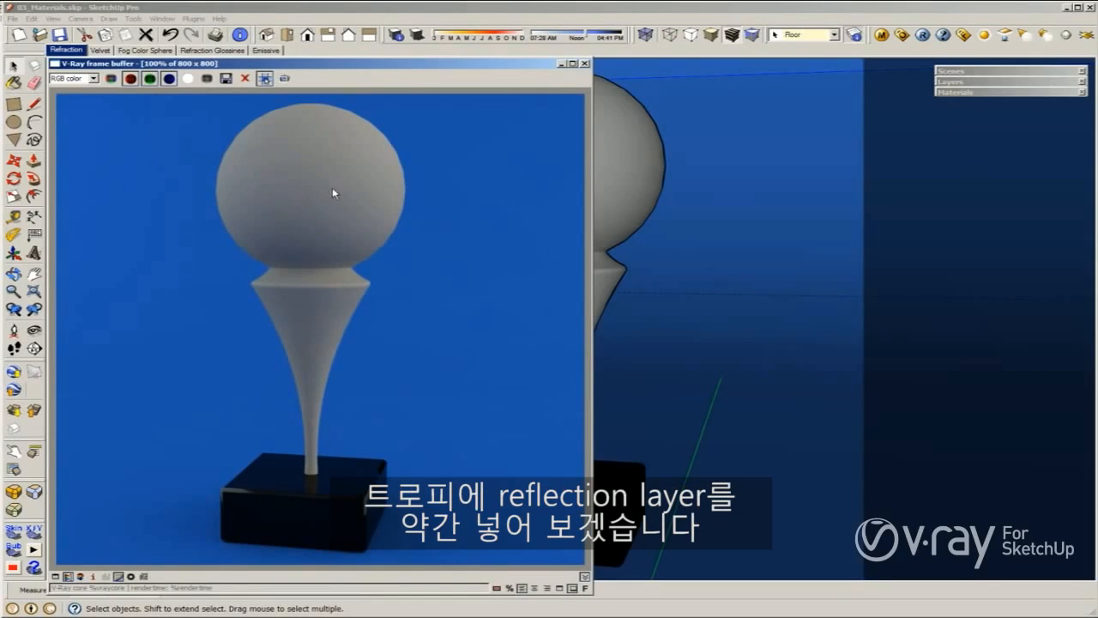
Step: Add a Reflection layer to the Test material in the material editor and update its preview
click(882, 37)
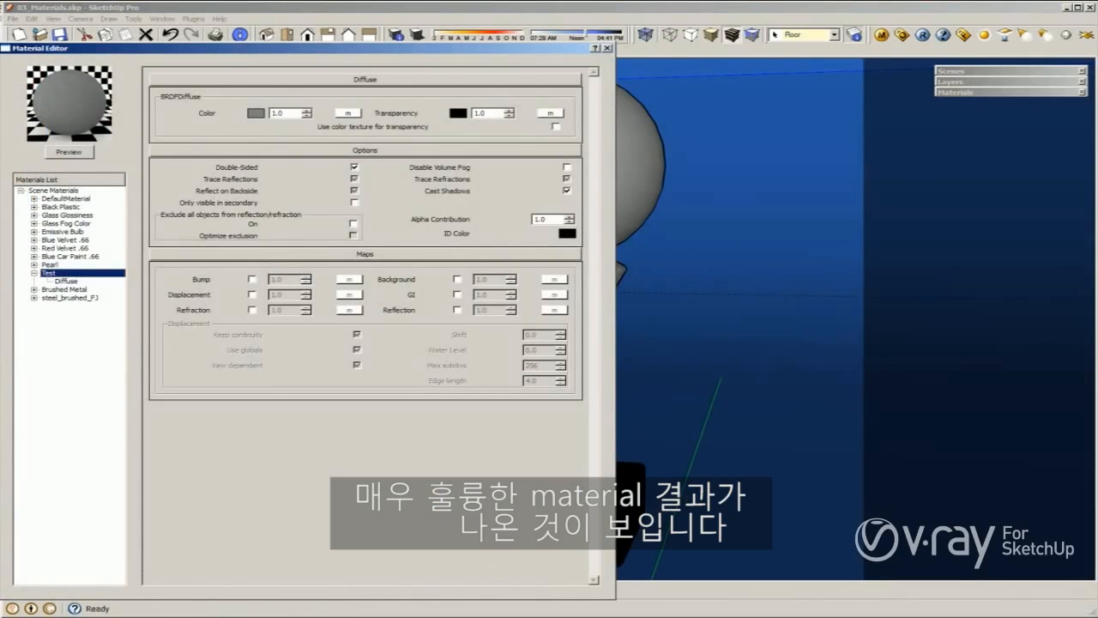
drag(285, 48, 703, 49)
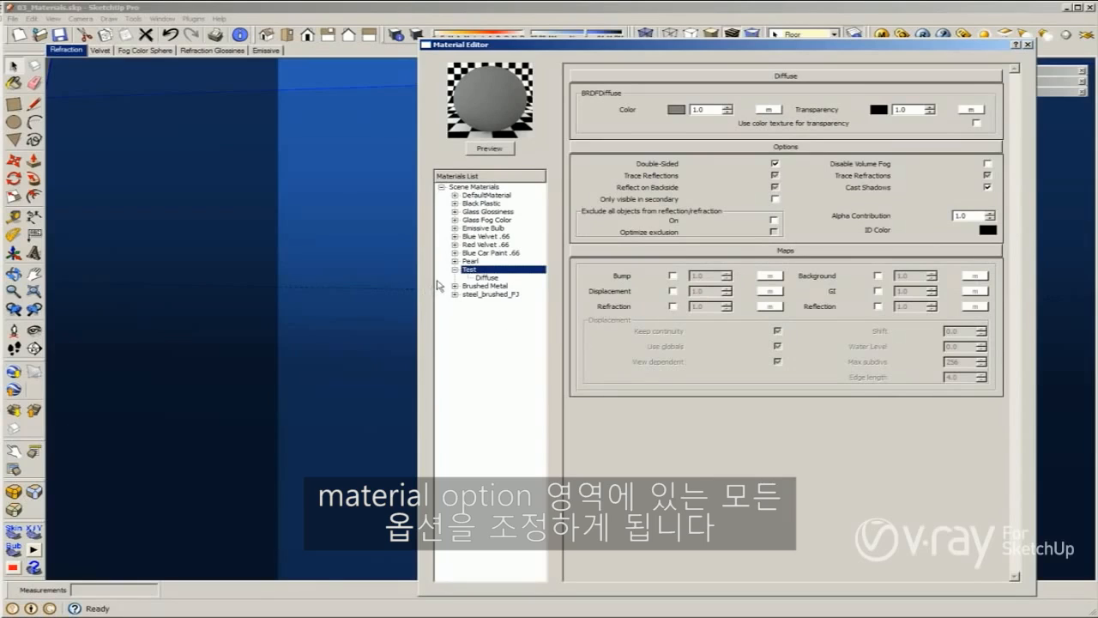
right_click(490, 271)
mouse_move(523, 282)
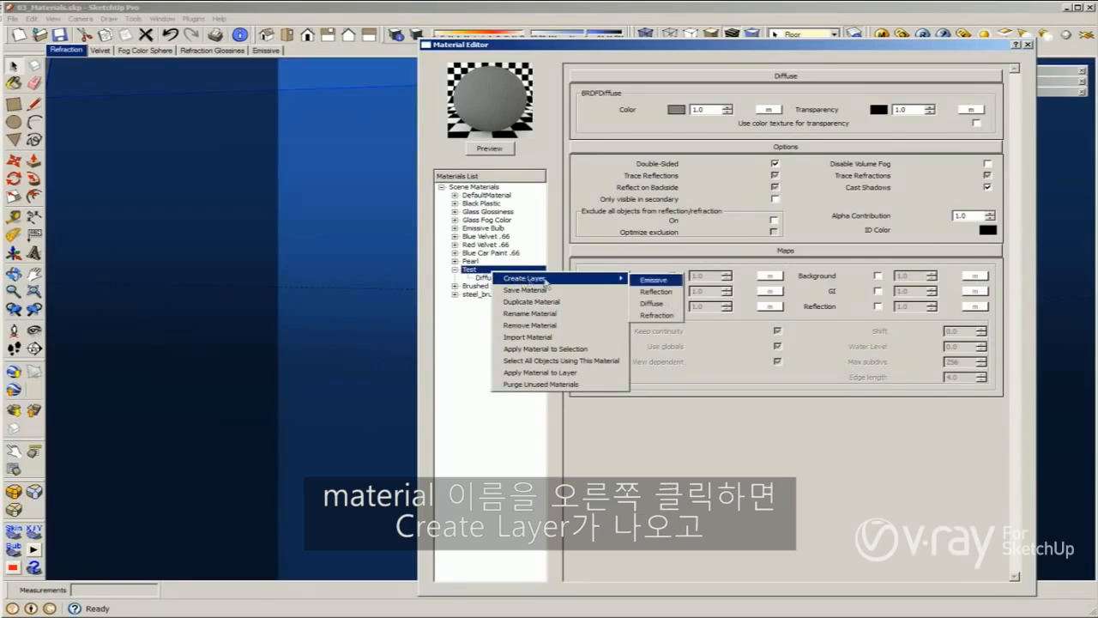
click(656, 292)
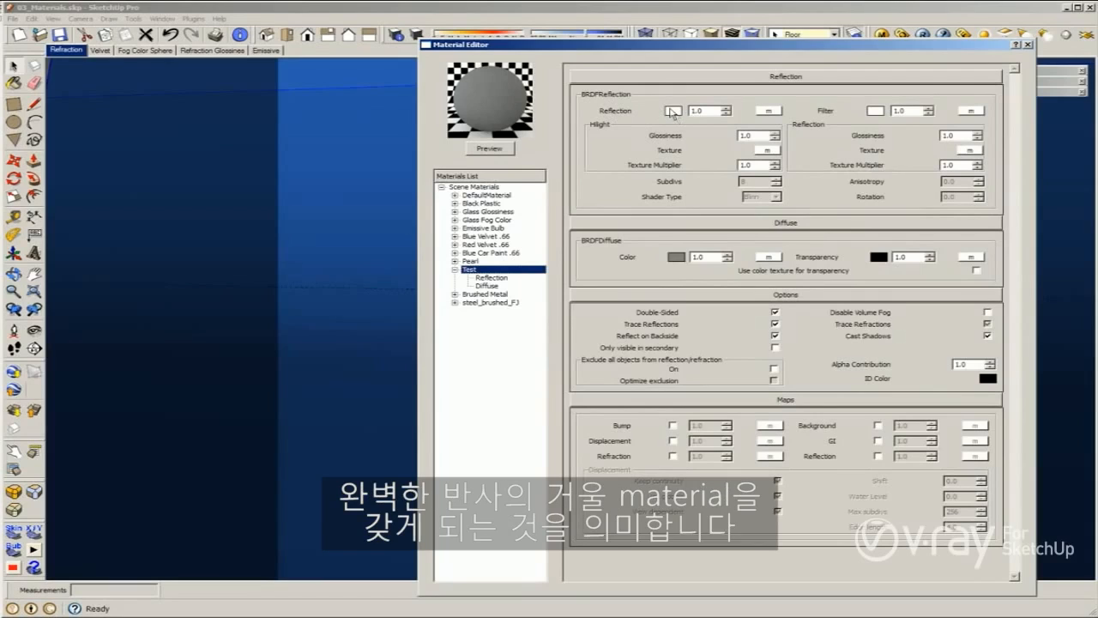
click(504, 150)
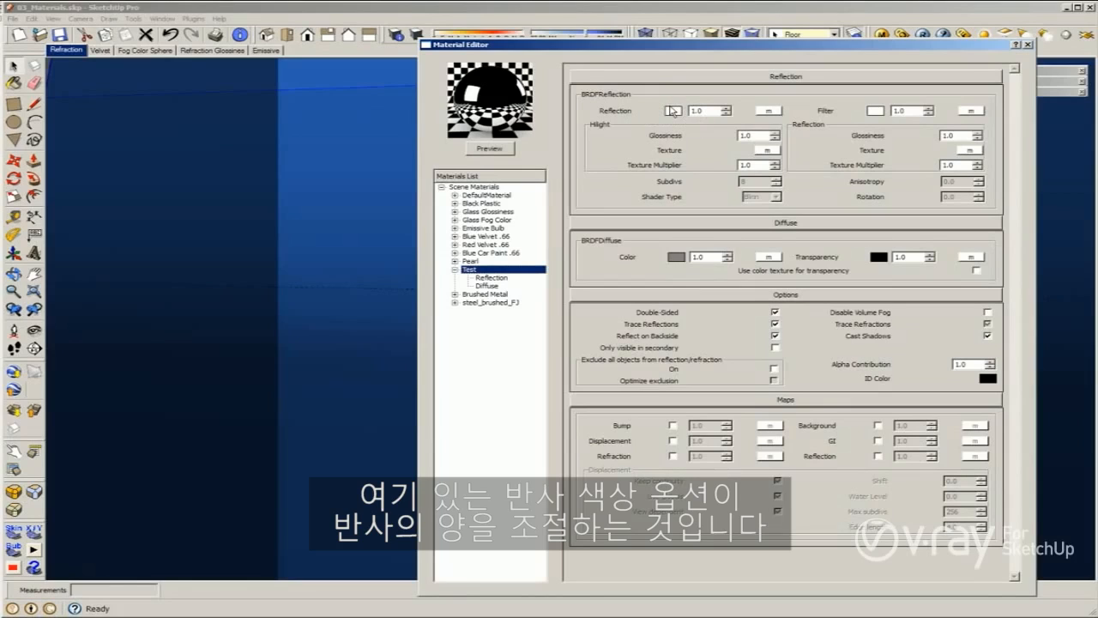
Step: Set the Test material's reflection color to black and update the material preview
click(673, 111)
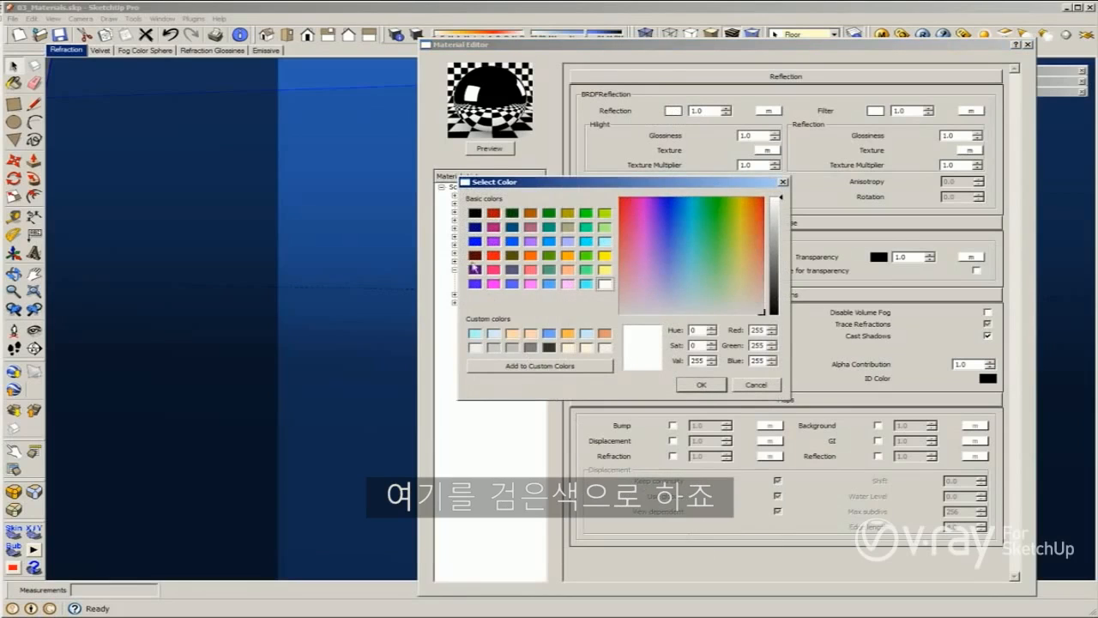
click(475, 212)
click(698, 383)
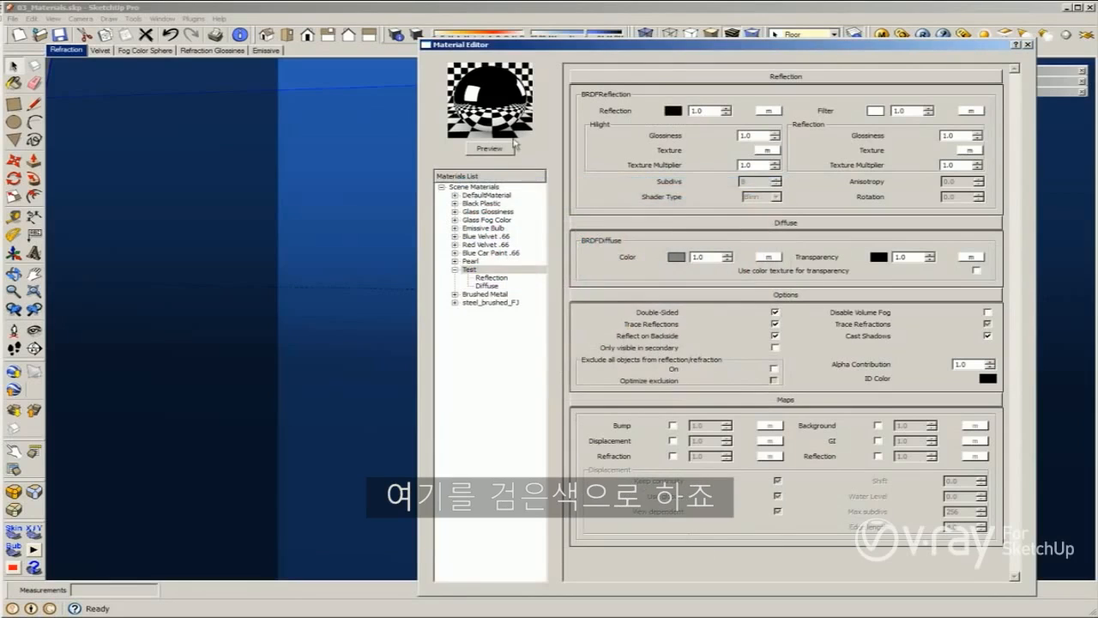
click(500, 149)
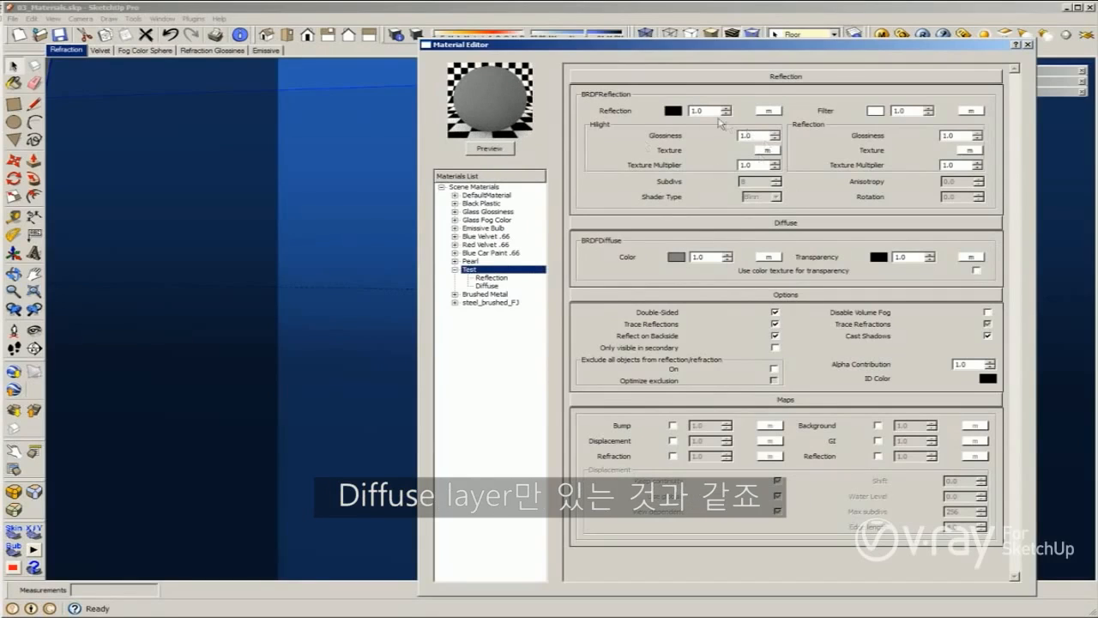
Step: Set the reflection color to mid gray (RGB 143, 143, 143) and refresh the material preview
click(672, 111)
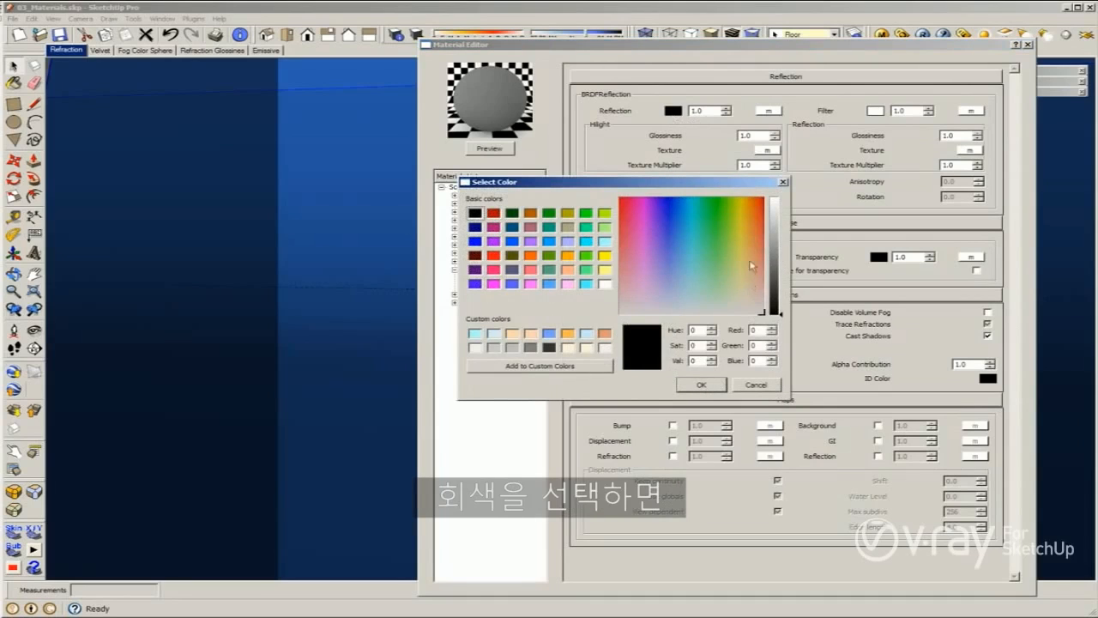
click(774, 254)
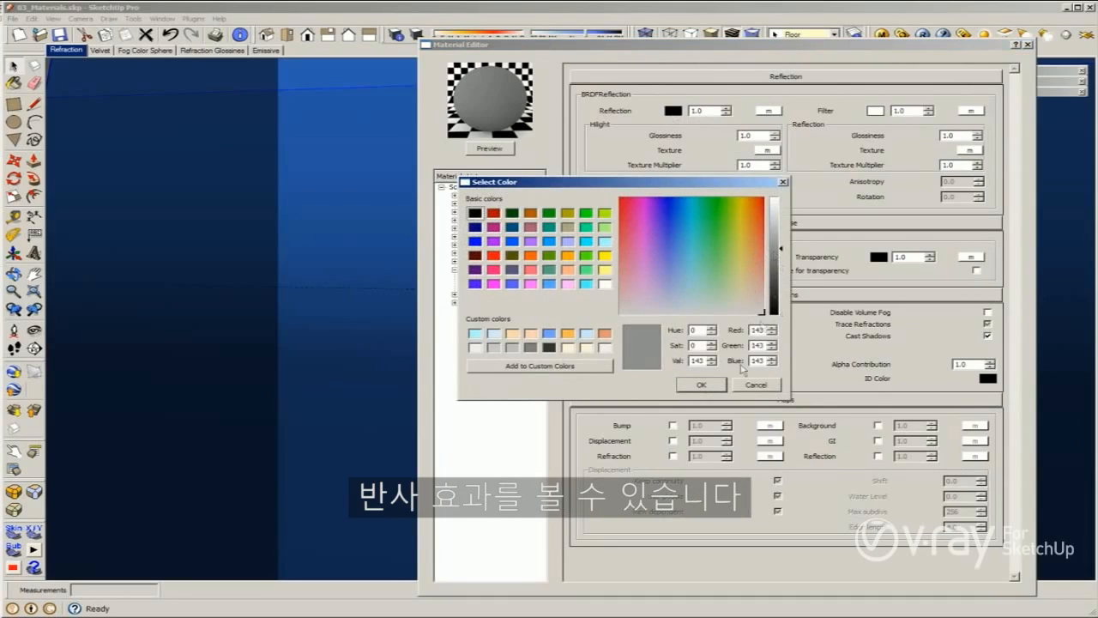
click(701, 385)
click(488, 149)
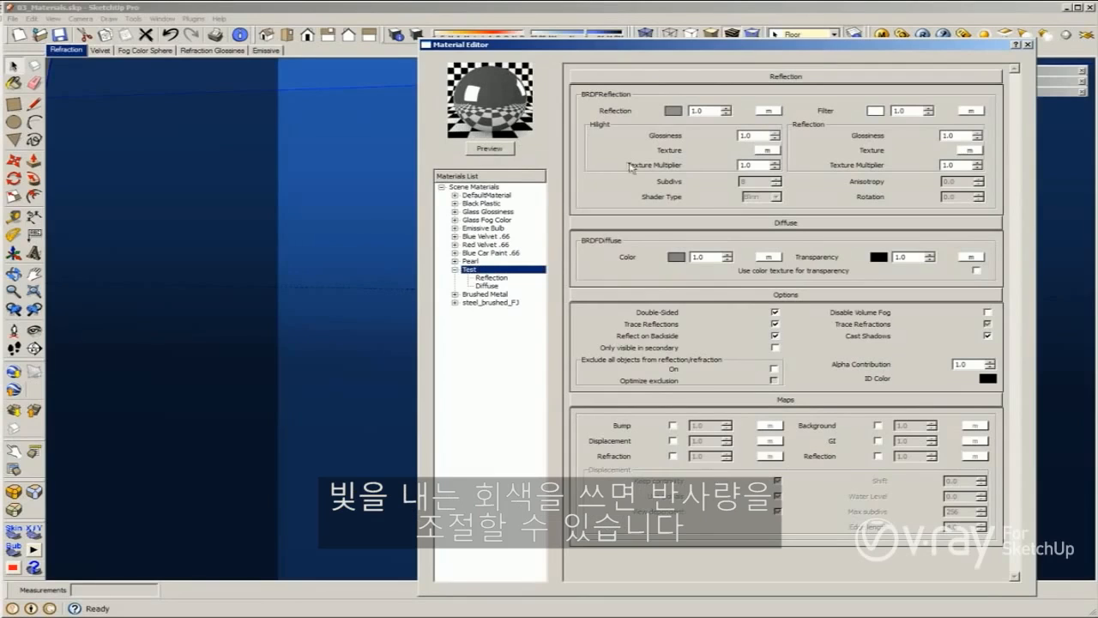
Step: Try a green reflection color (RGB 85, 170, 0) on the Test material and refresh its preview
click(684, 112)
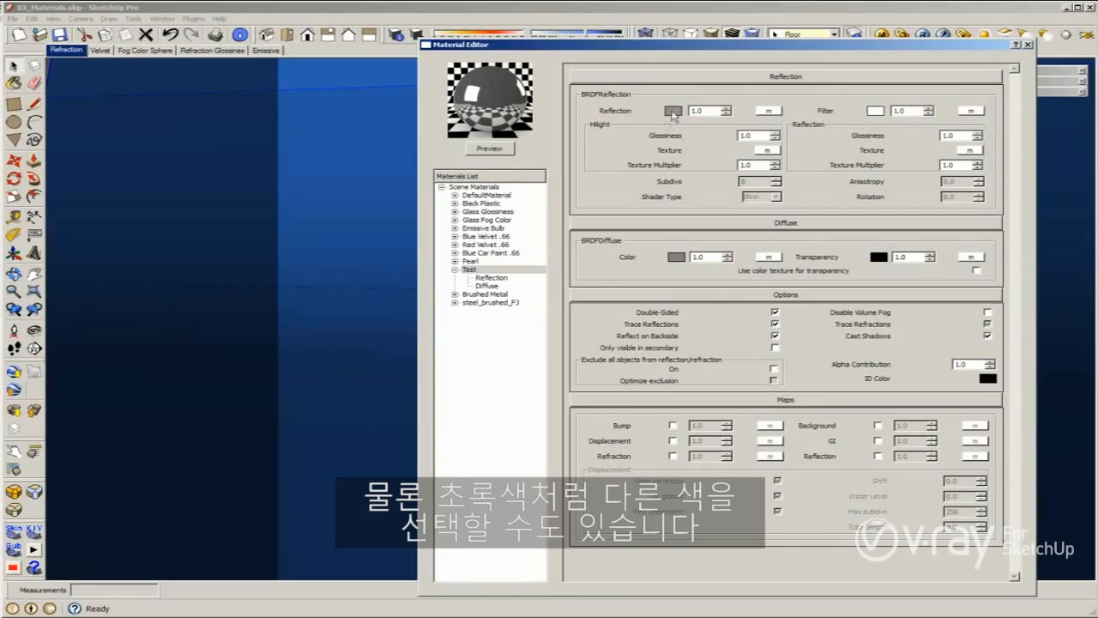
click(672, 111)
click(549, 256)
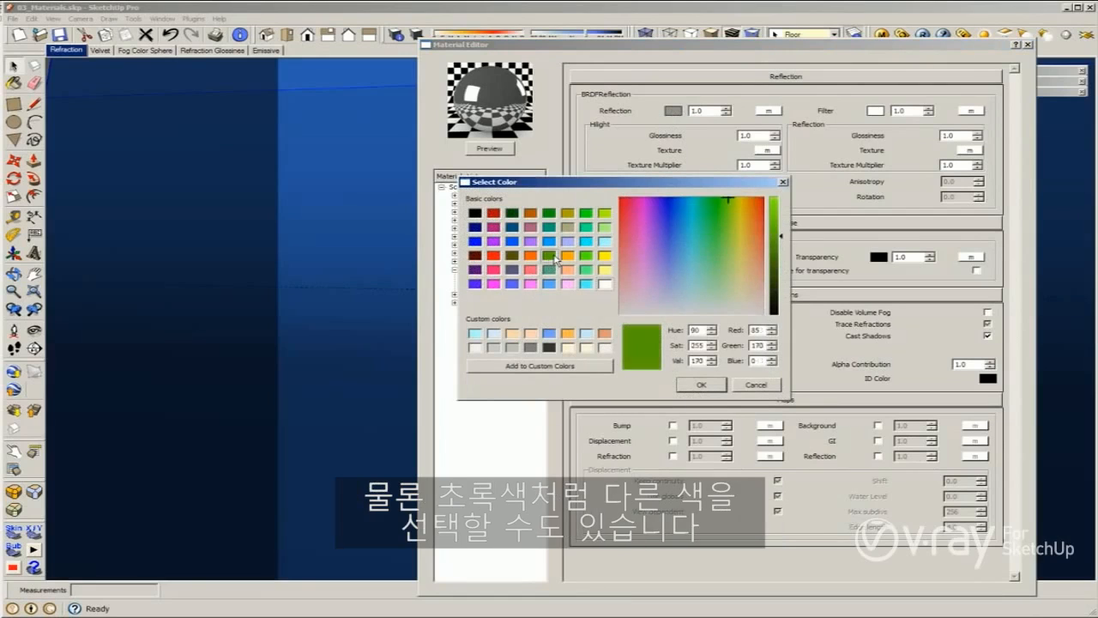
click(700, 384)
click(489, 149)
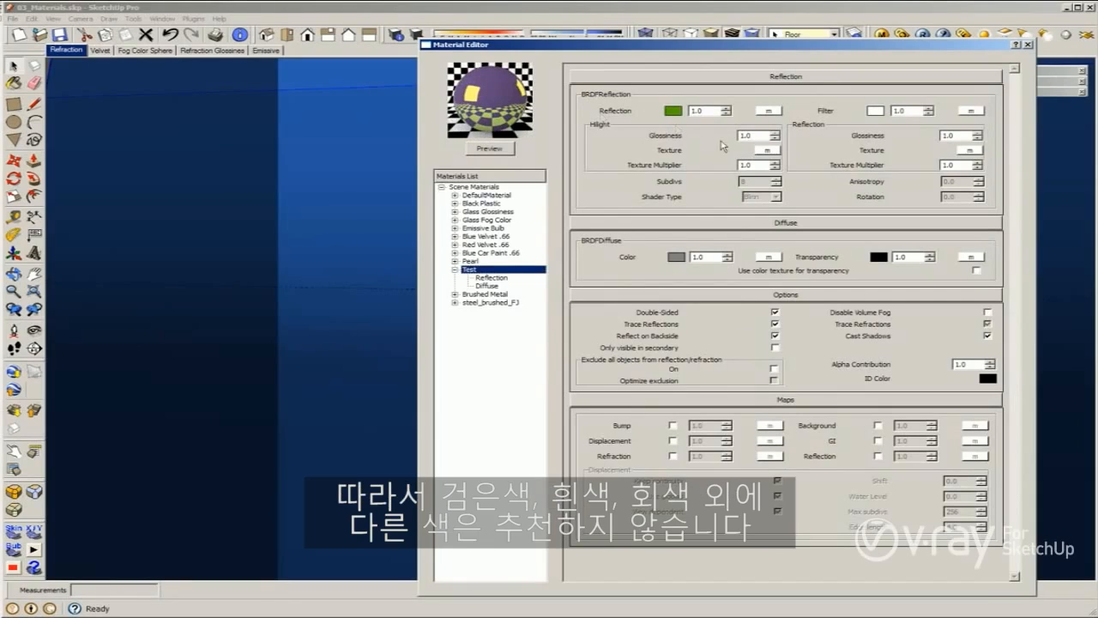
Step: Set the Test material's reflection color to white and refresh the preview
click(674, 111)
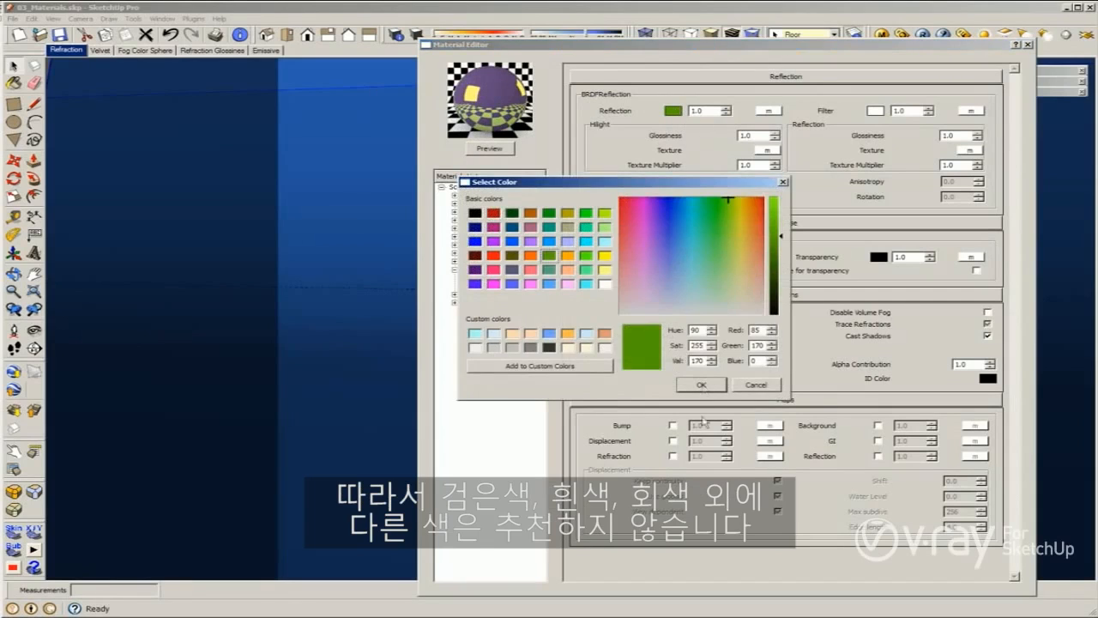
click(604, 284)
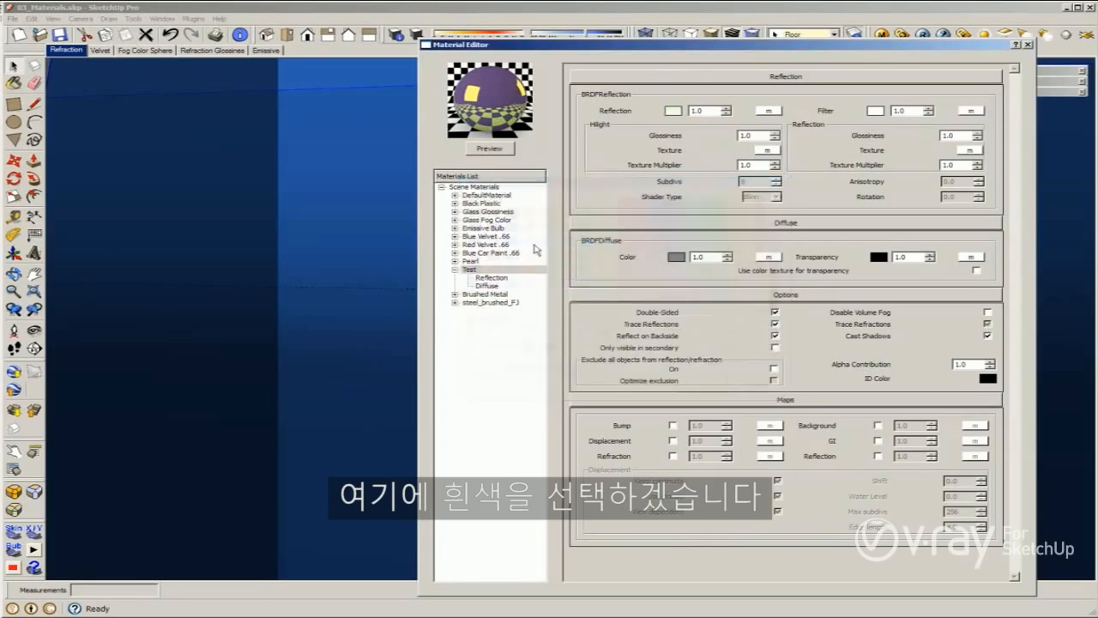
click(701, 384)
click(496, 148)
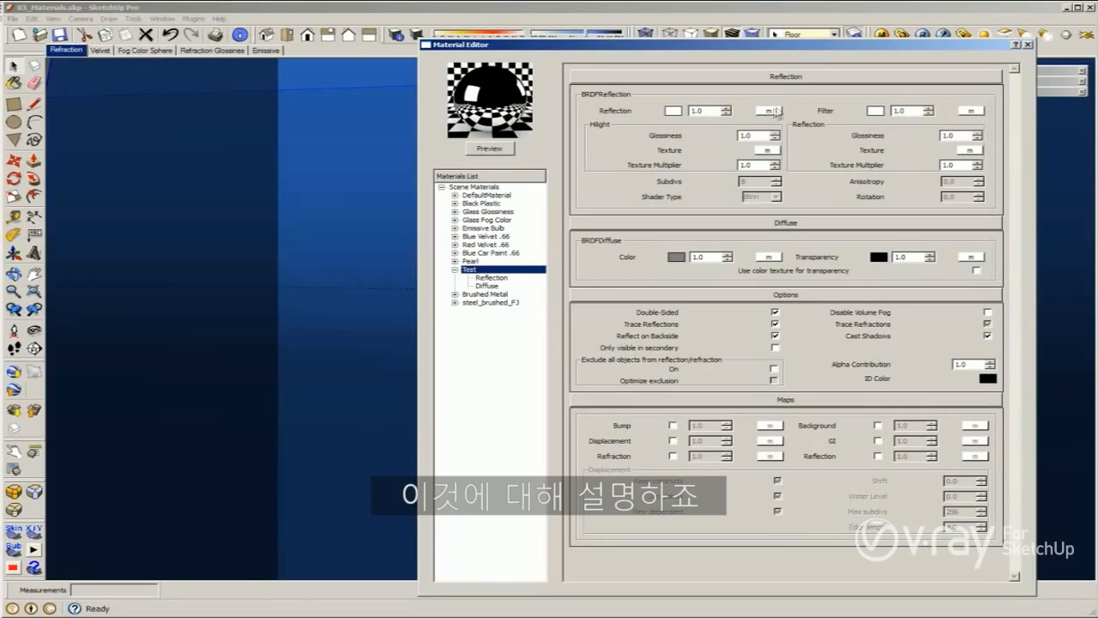
Step: Choose TexChecker as the texture map for the reflection color and preview the checker pattern
click(778, 111)
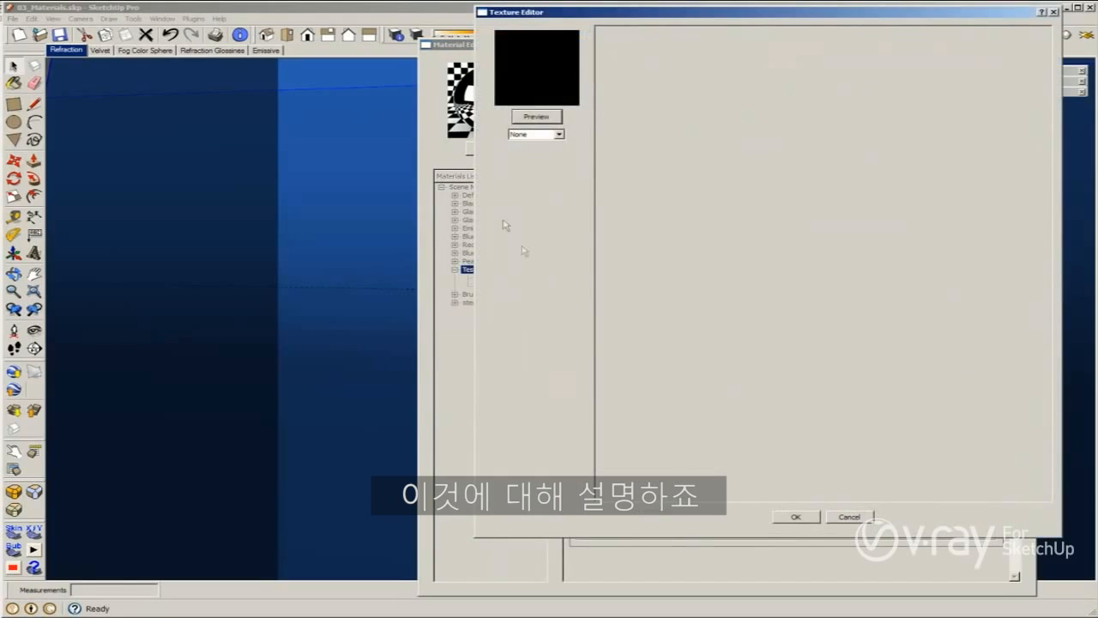
click(534, 135)
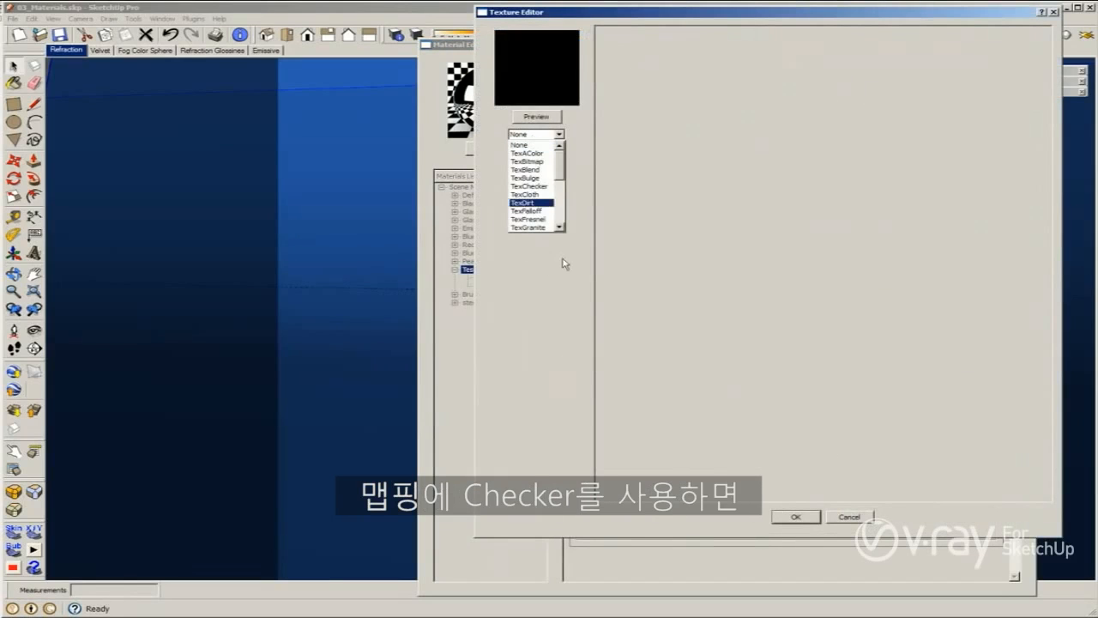
click(560, 229)
click(560, 229)
click(560, 229)
click(560, 229)
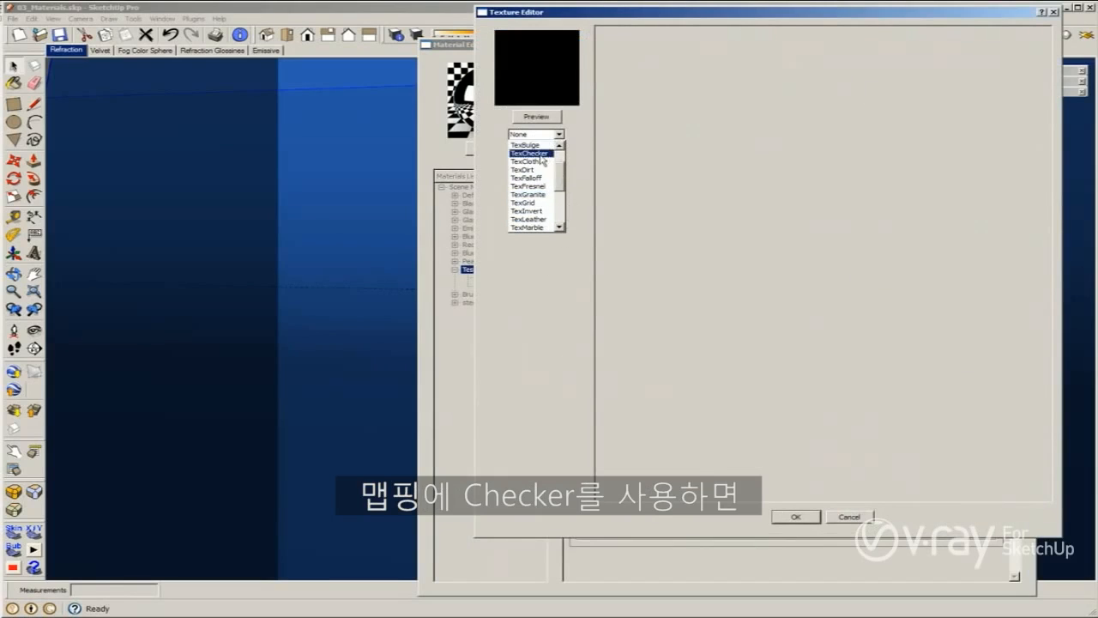
click(541, 156)
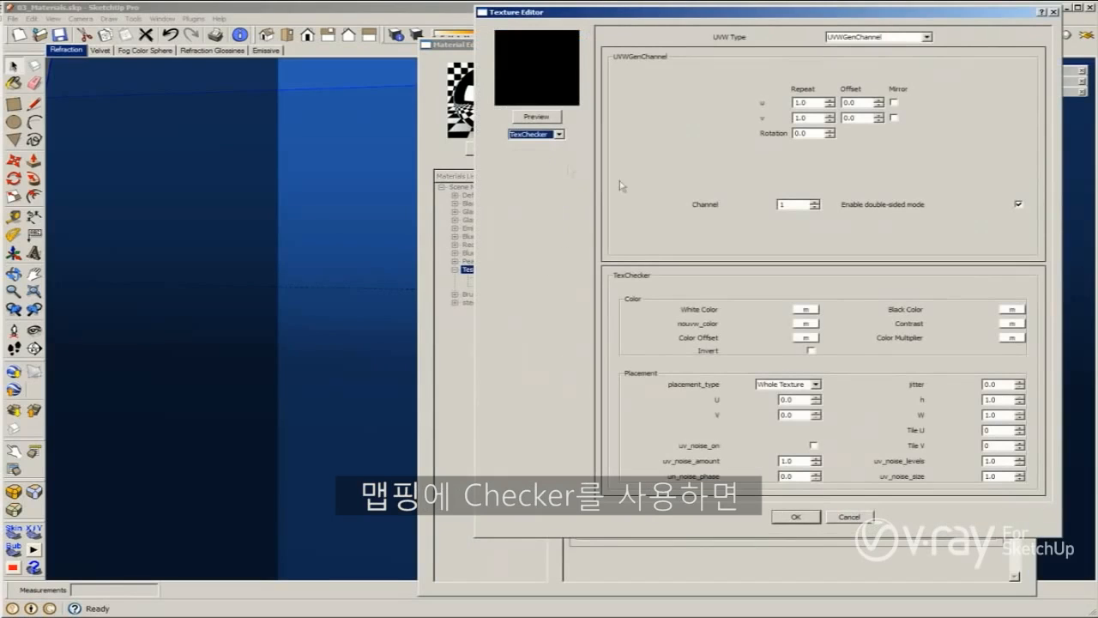
click(537, 118)
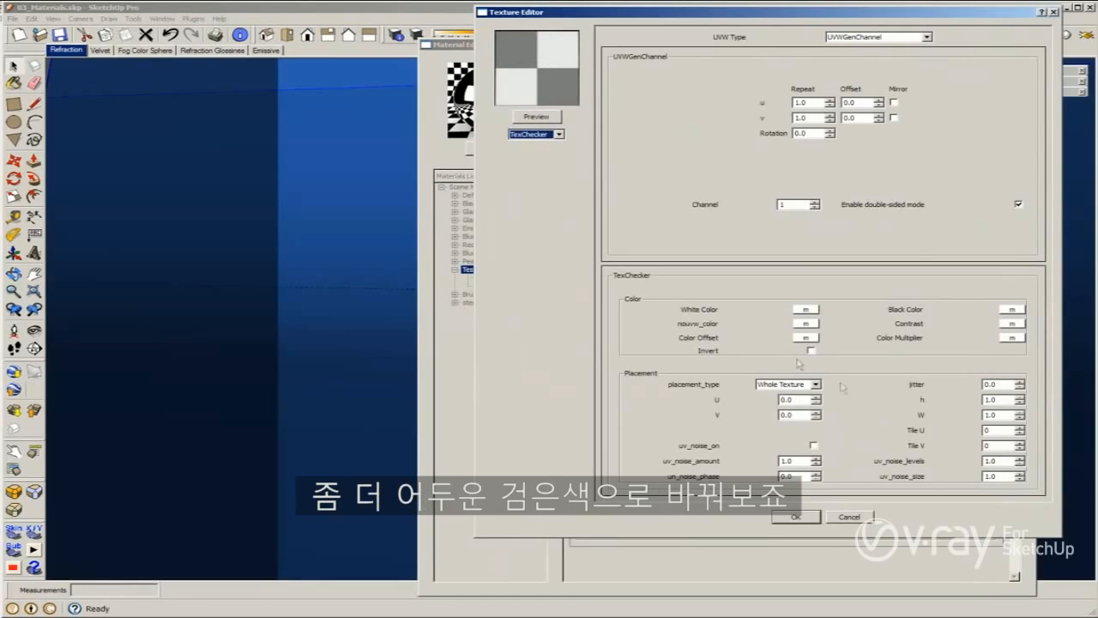
Step: Assign a black TexAColor to the checker's Black Color, accept the reflection texture, and update the Test material's preview
click(1007, 311)
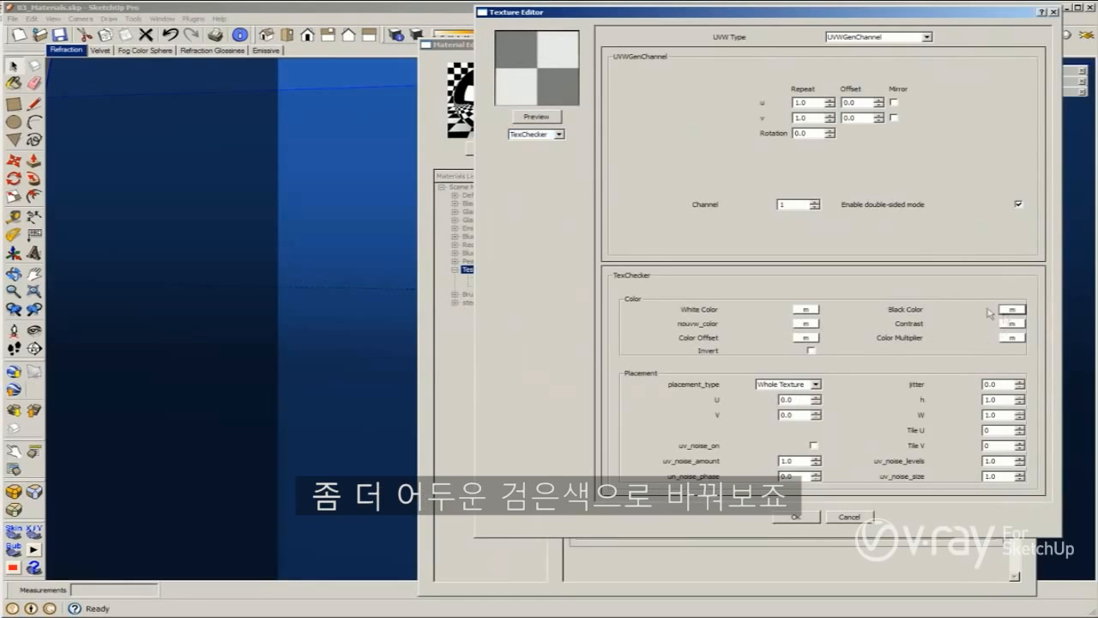
click(535, 134)
click(535, 154)
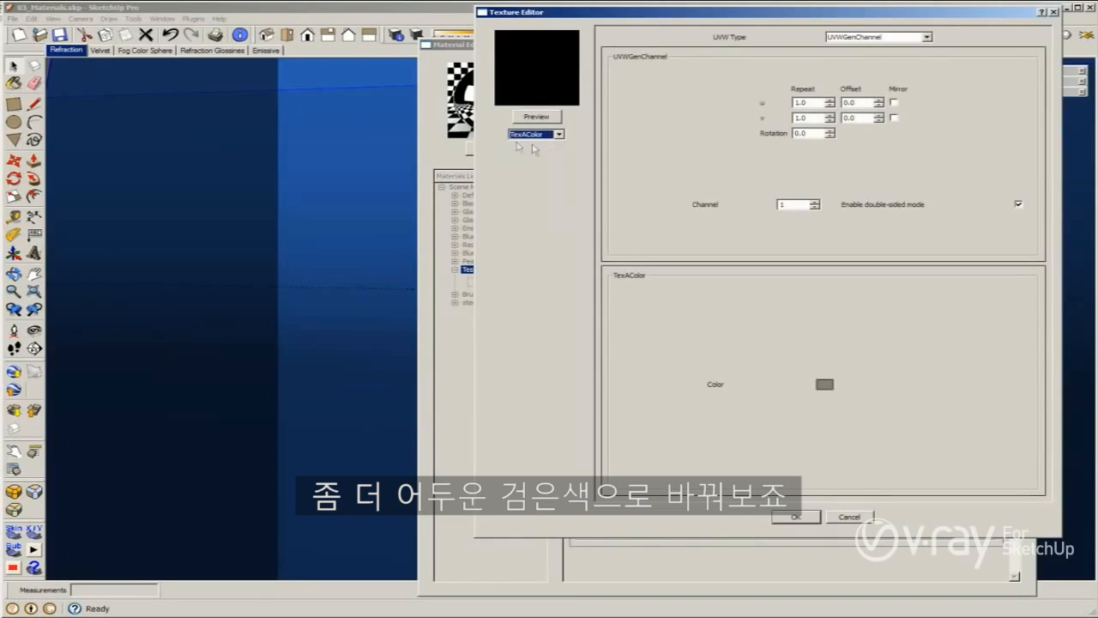
click(823, 384)
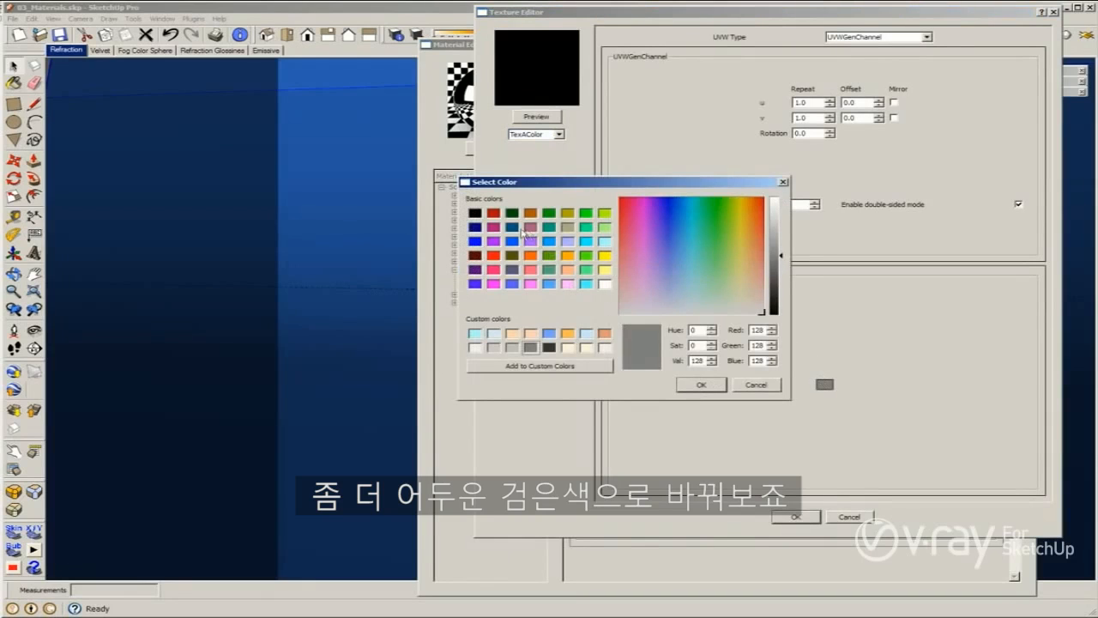
click(700, 384)
click(783, 518)
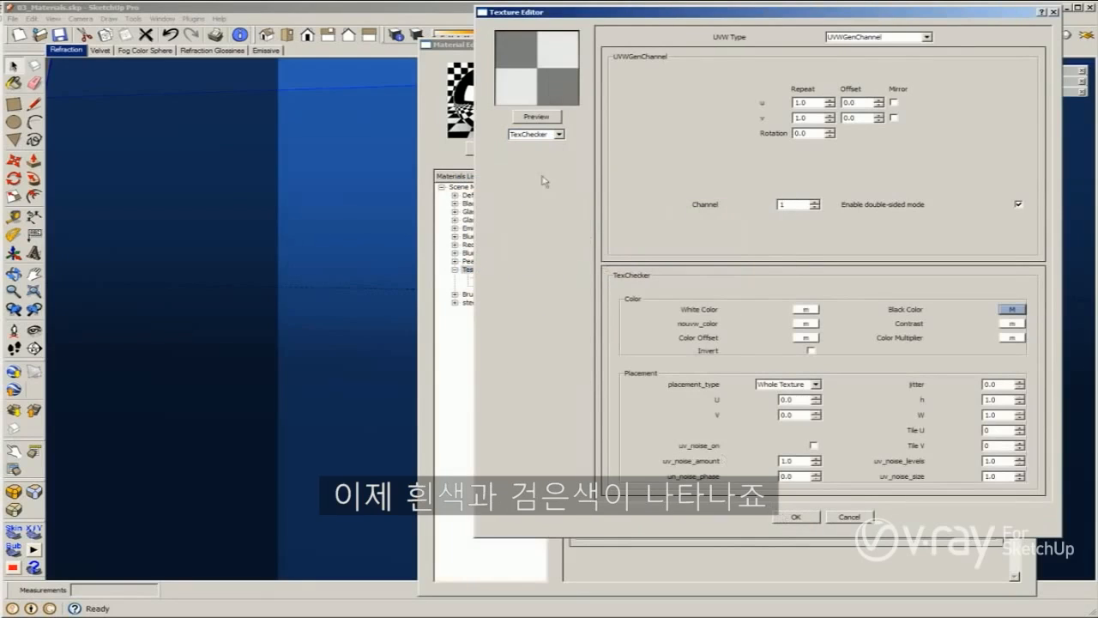
click(536, 117)
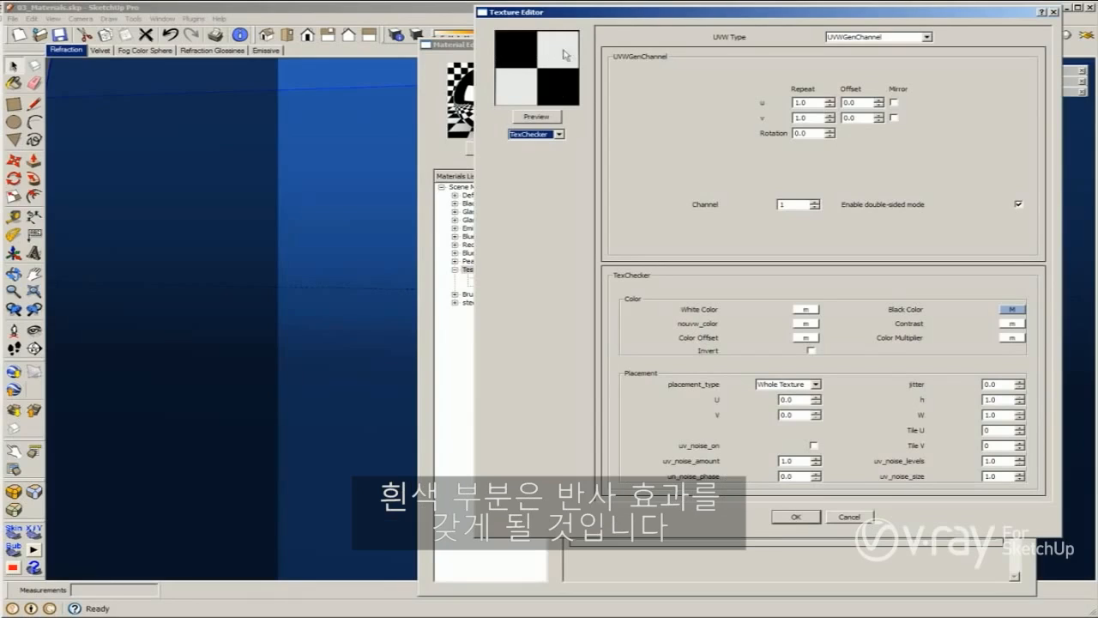
click(795, 516)
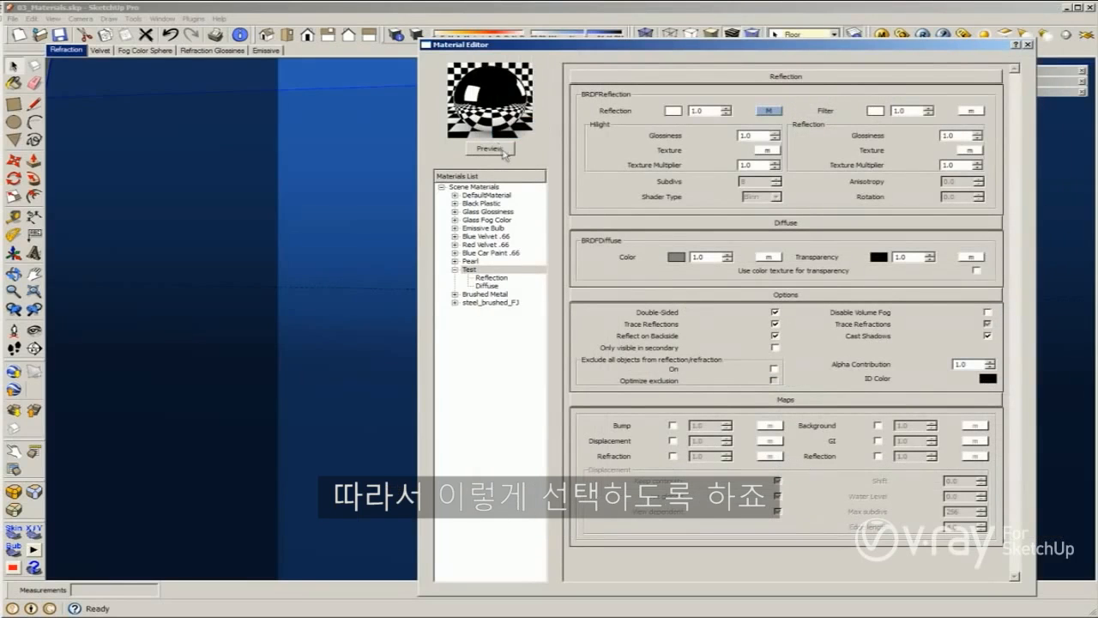
click(503, 152)
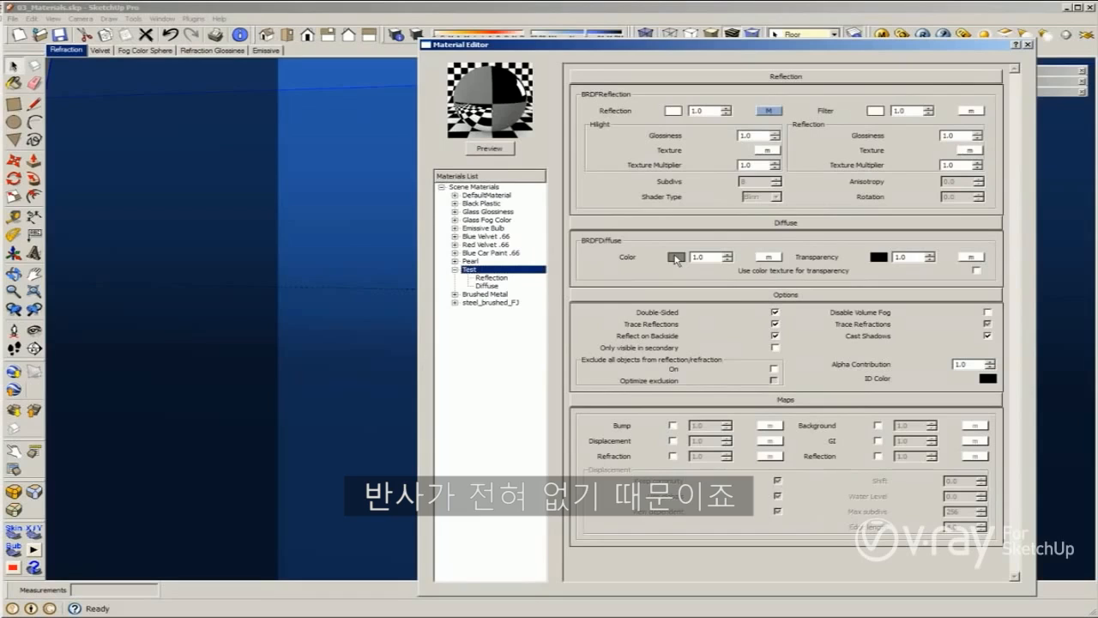
Step: Change the texture map of the Test material's reflection color from TexChecker to TexFresnel
click(769, 111)
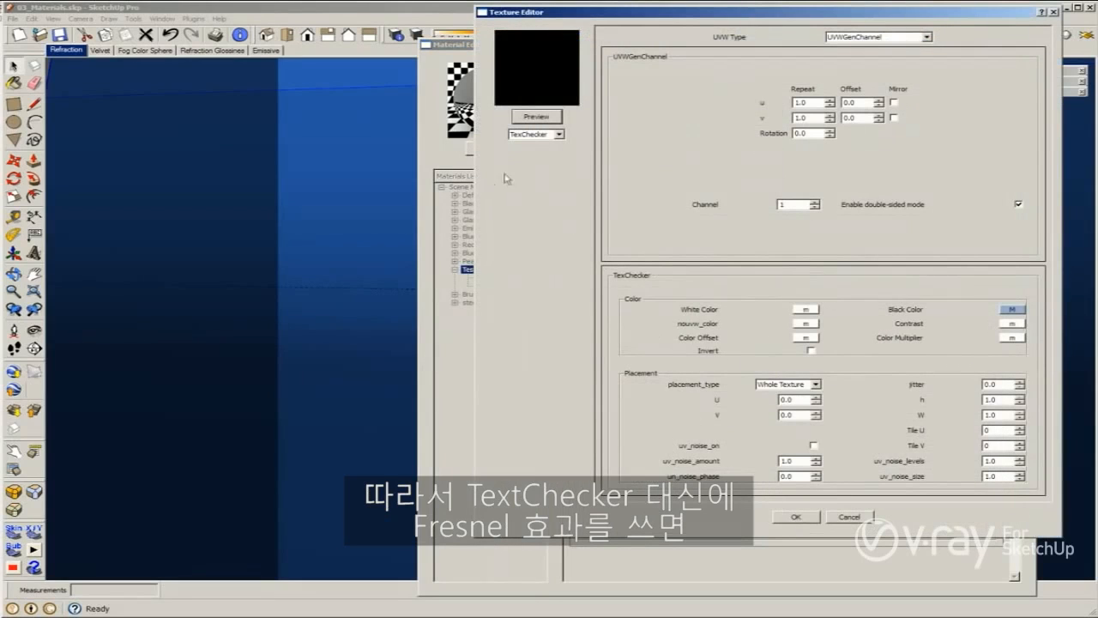
click(532, 137)
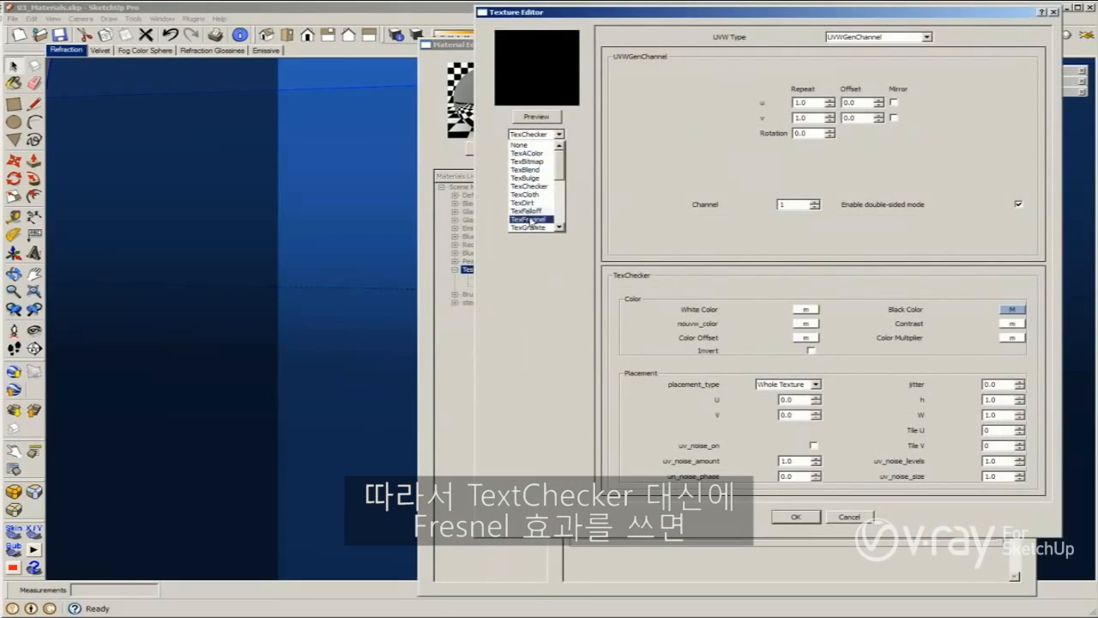
click(534, 220)
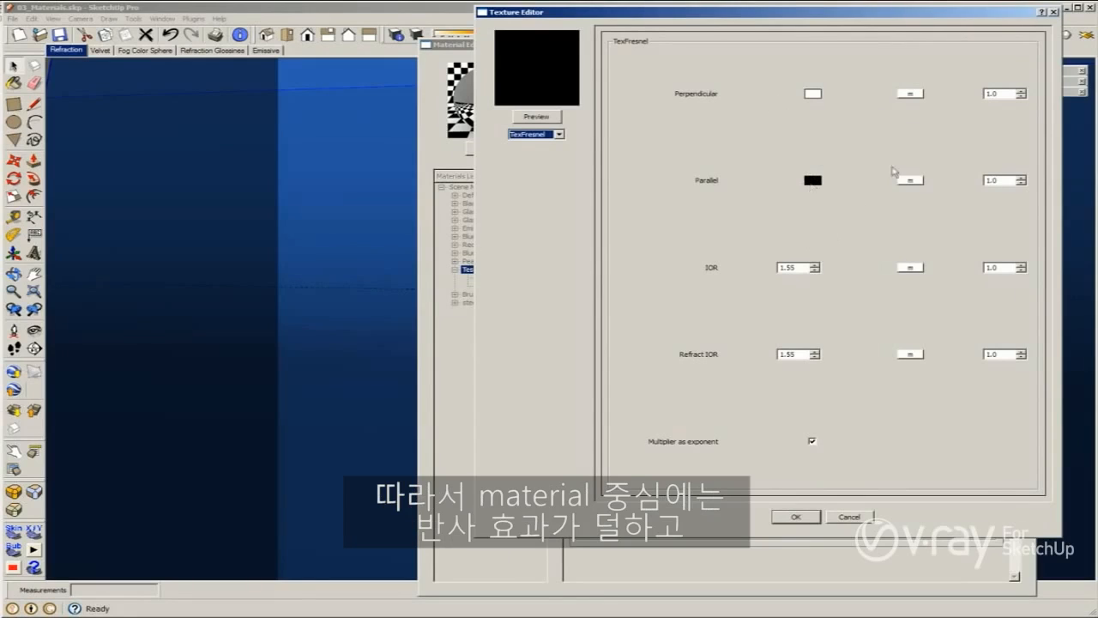
Step: Try black and a medium gray (RGB 150, 150, 150) as the Fresnel texture's Perpendicular color
click(812, 94)
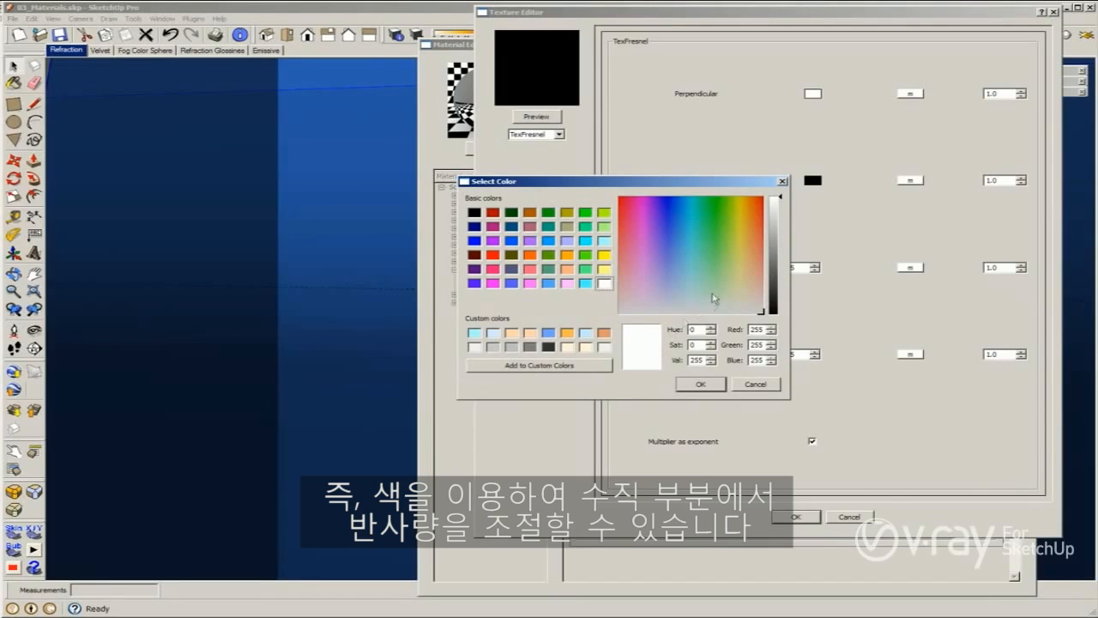
click(775, 311)
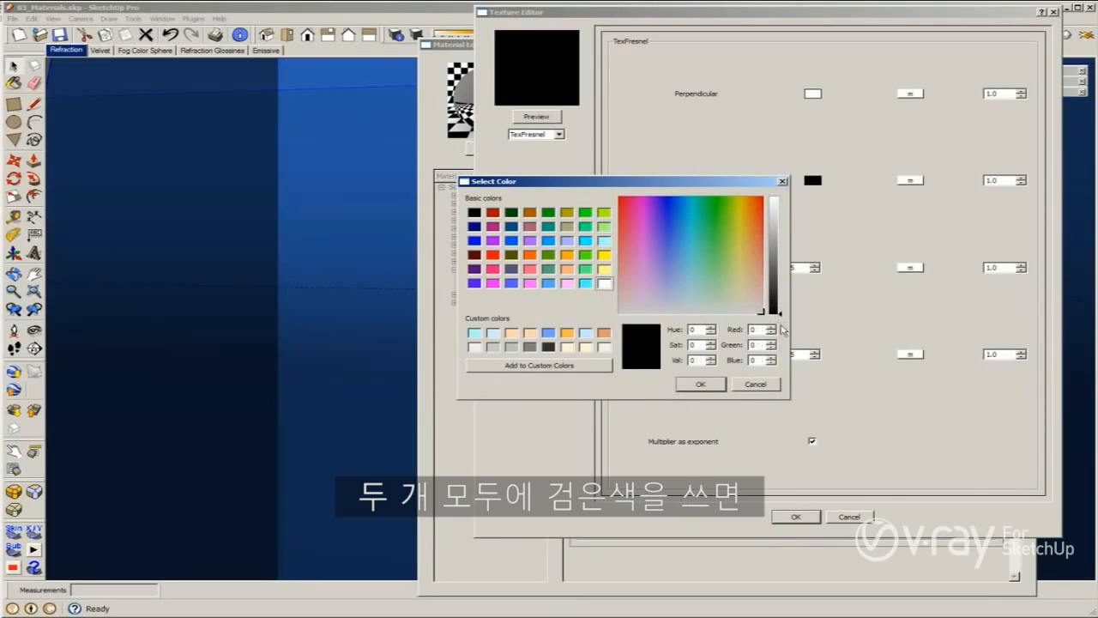
click(701, 386)
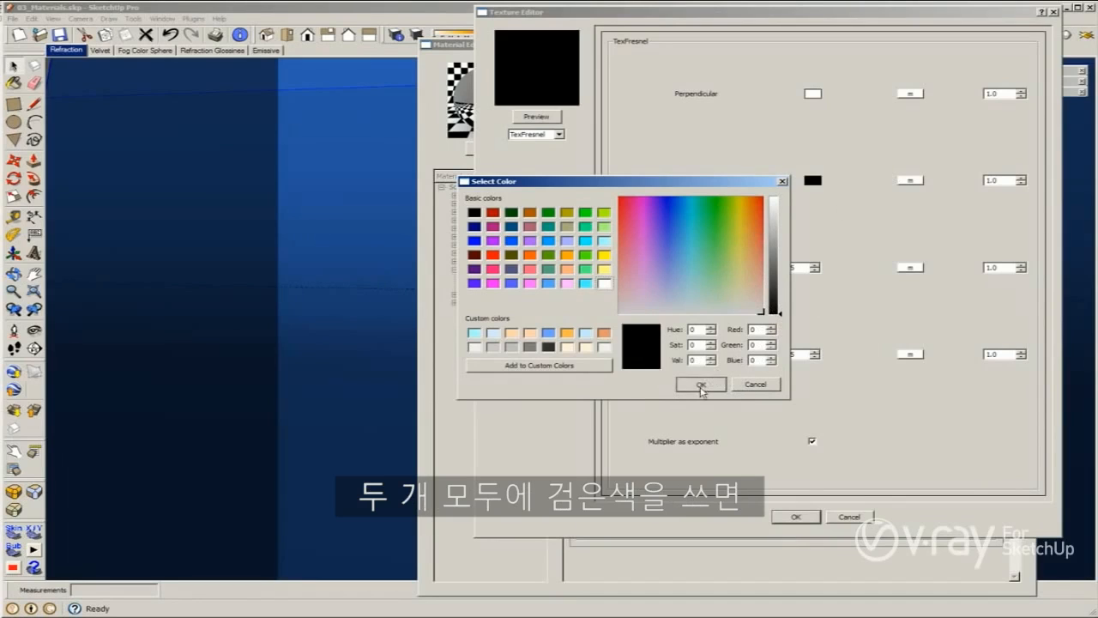
click(812, 95)
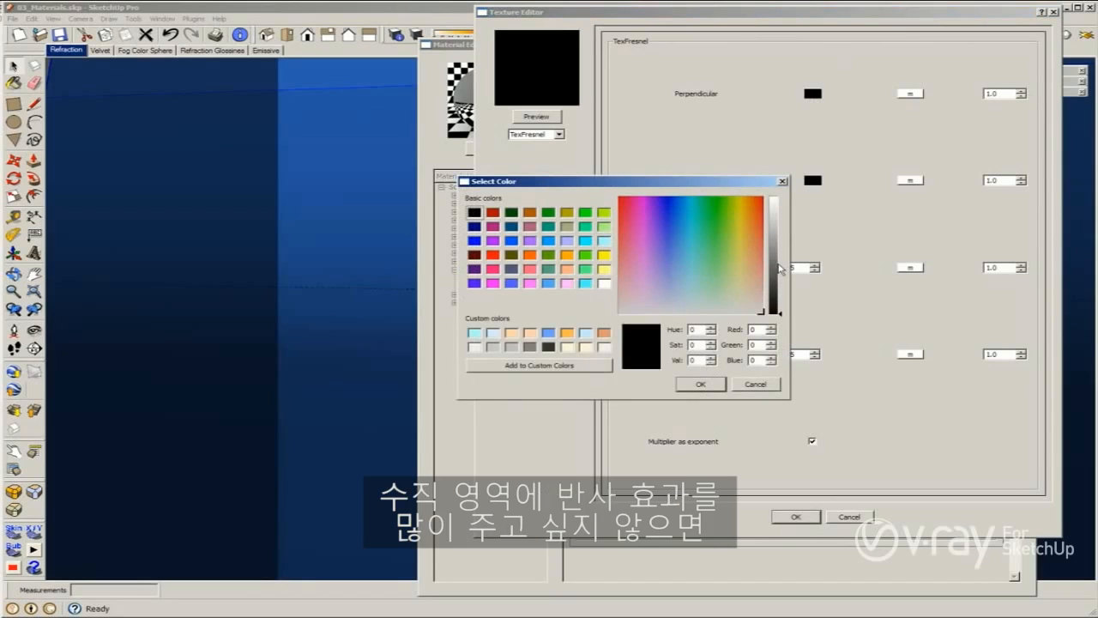
drag(777, 271, 781, 252)
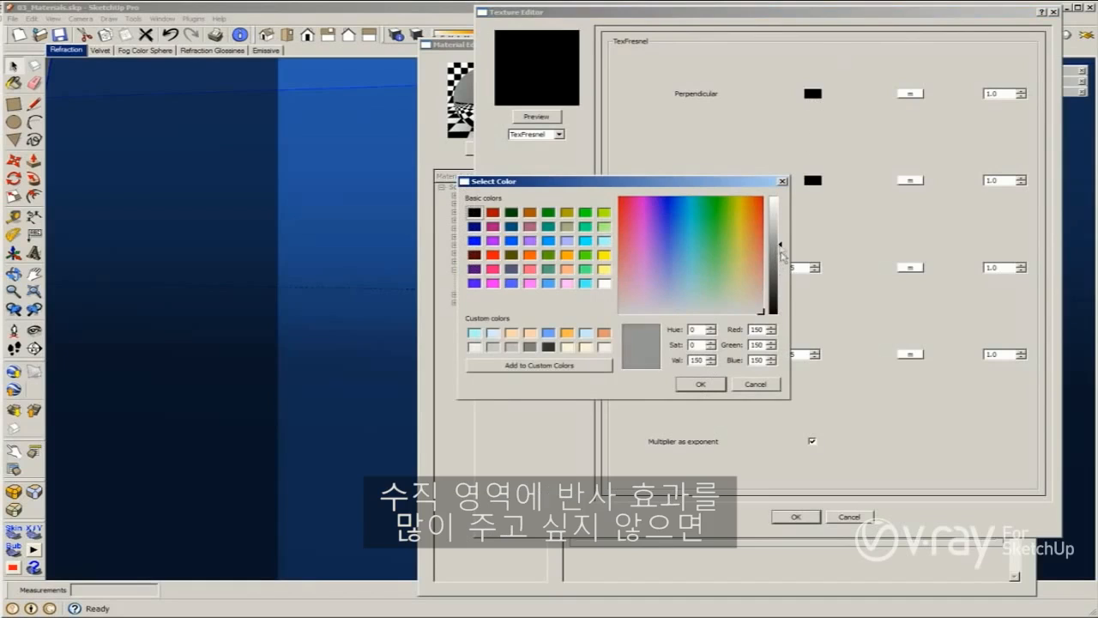
click(712, 384)
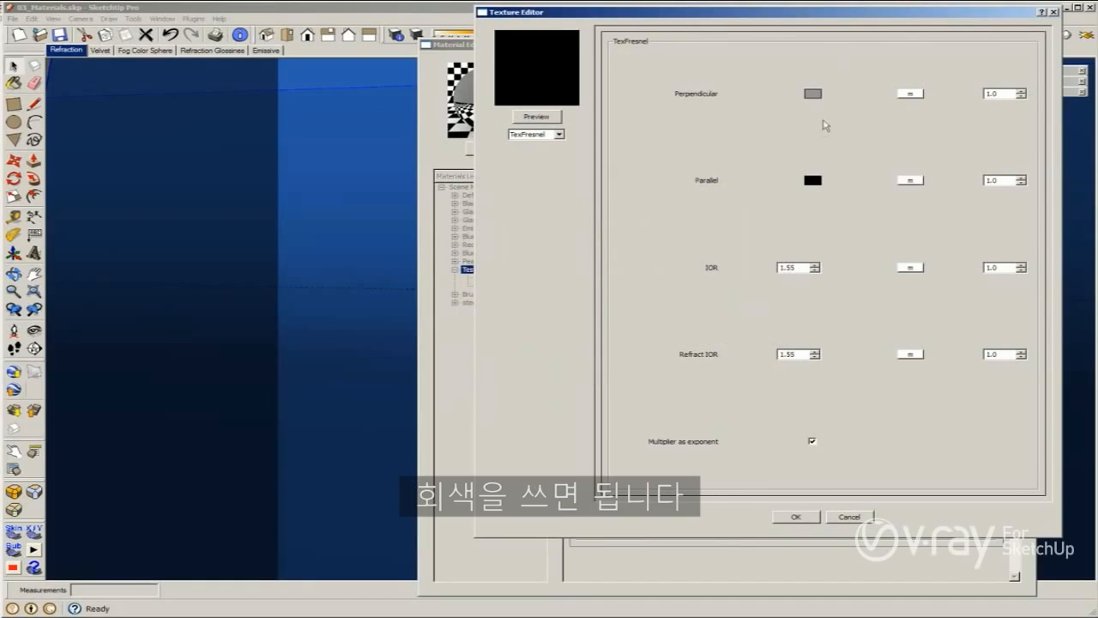
Step: Set the Fresnel texture's Perpendicular color to white, accept the texture, and refresh the Test material's preview
click(813, 95)
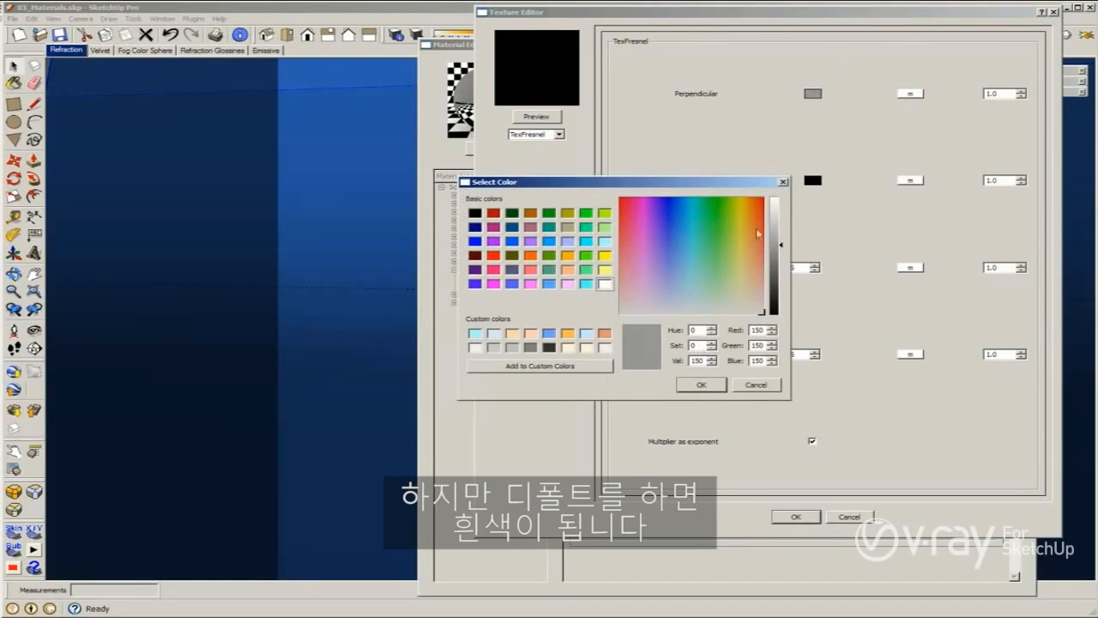
drag(782, 247, 782, 190)
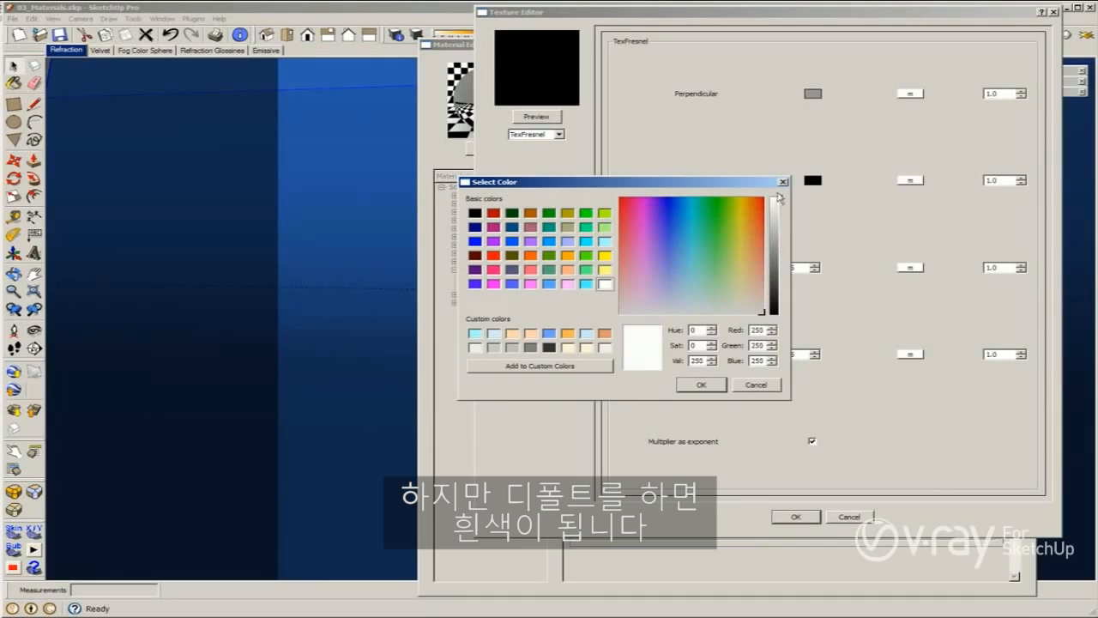
click(700, 384)
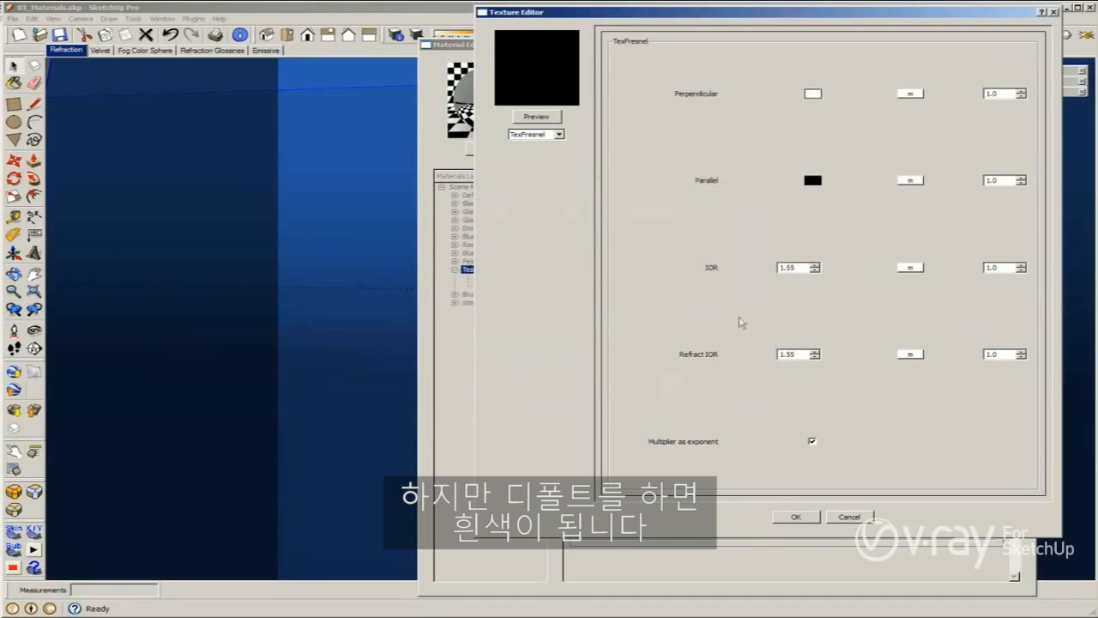
click(807, 94)
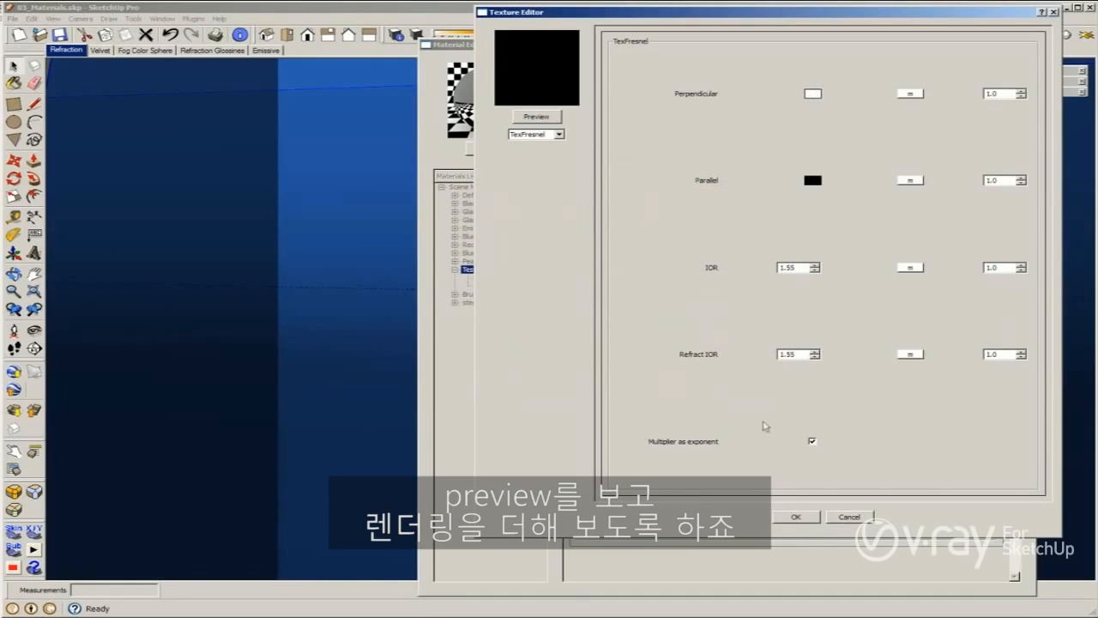
click(793, 518)
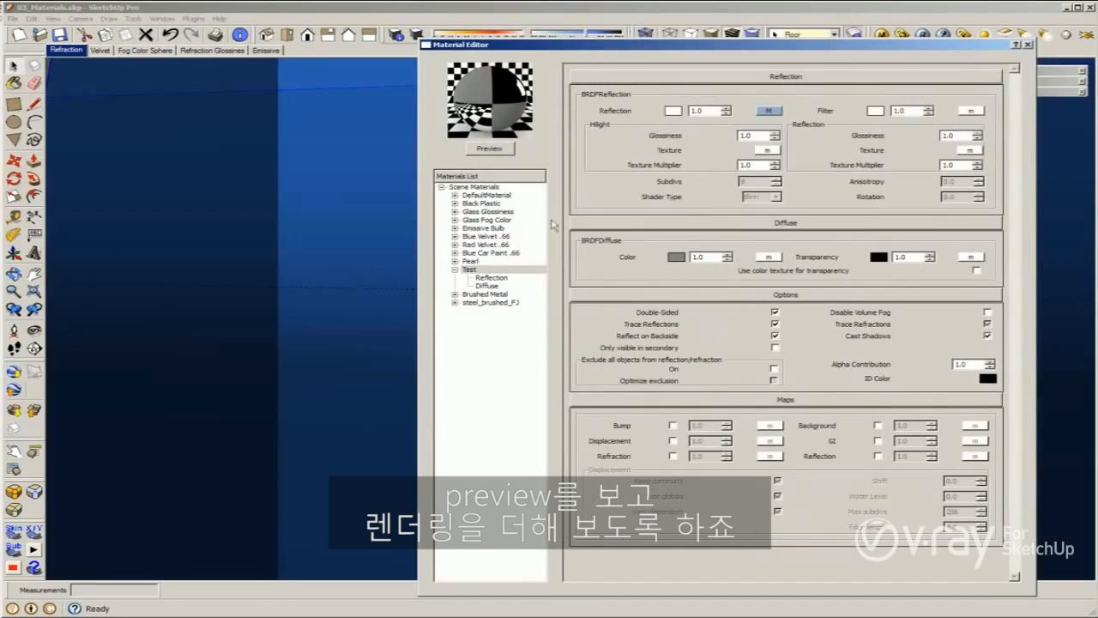
click(503, 147)
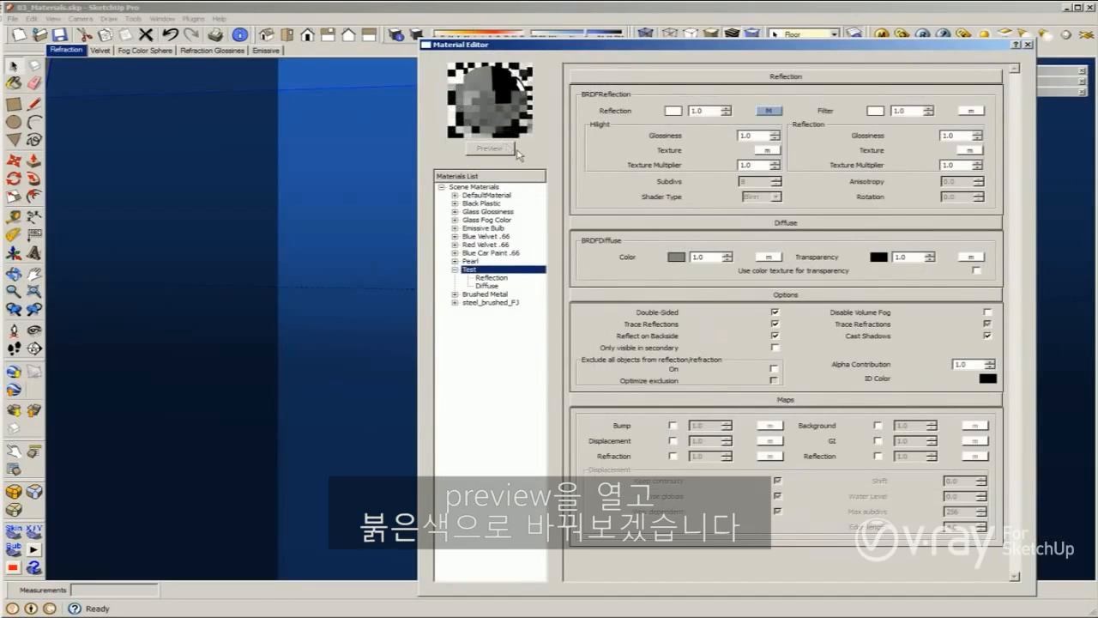
Step: Set the Test material's diffuse color to red and check it in the preview and a full render of the trophy
click(674, 257)
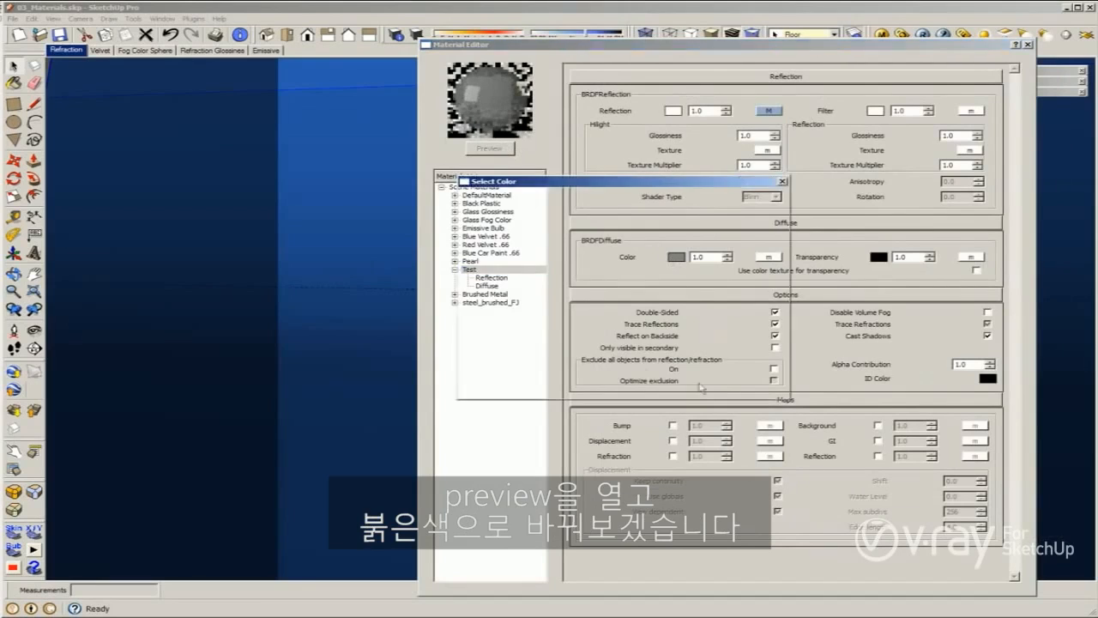
click(493, 254)
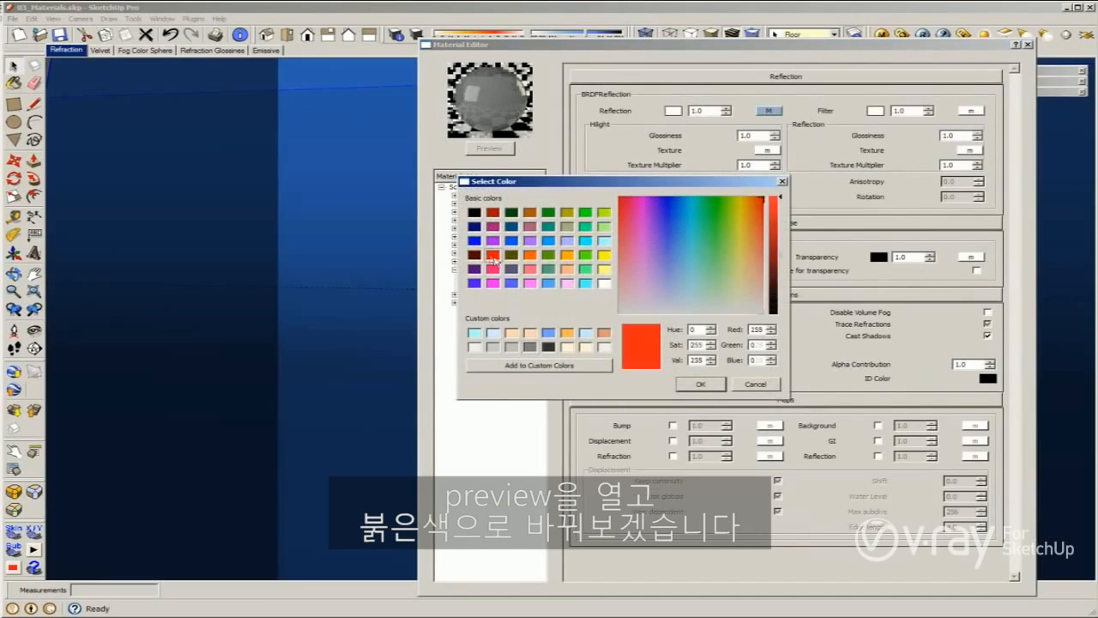
click(700, 384)
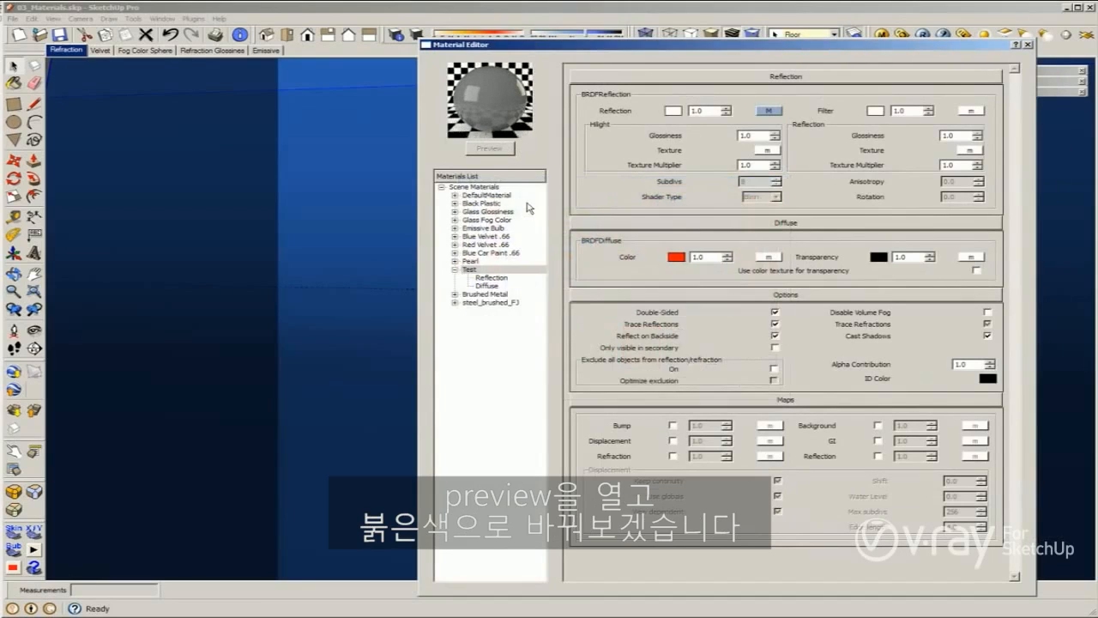
click(489, 148)
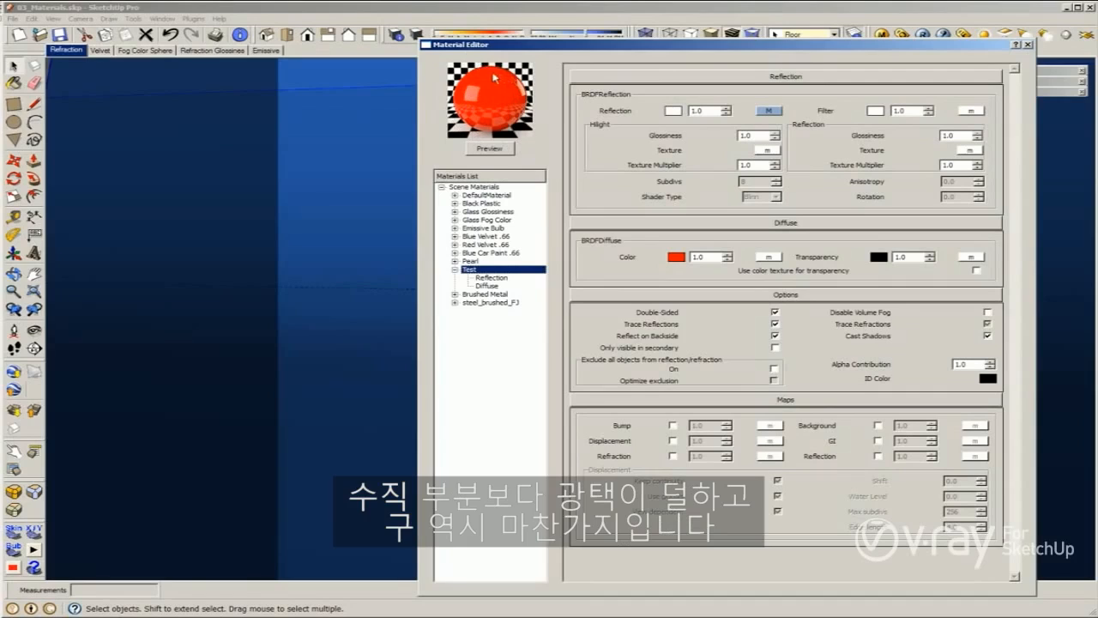
click(920, 35)
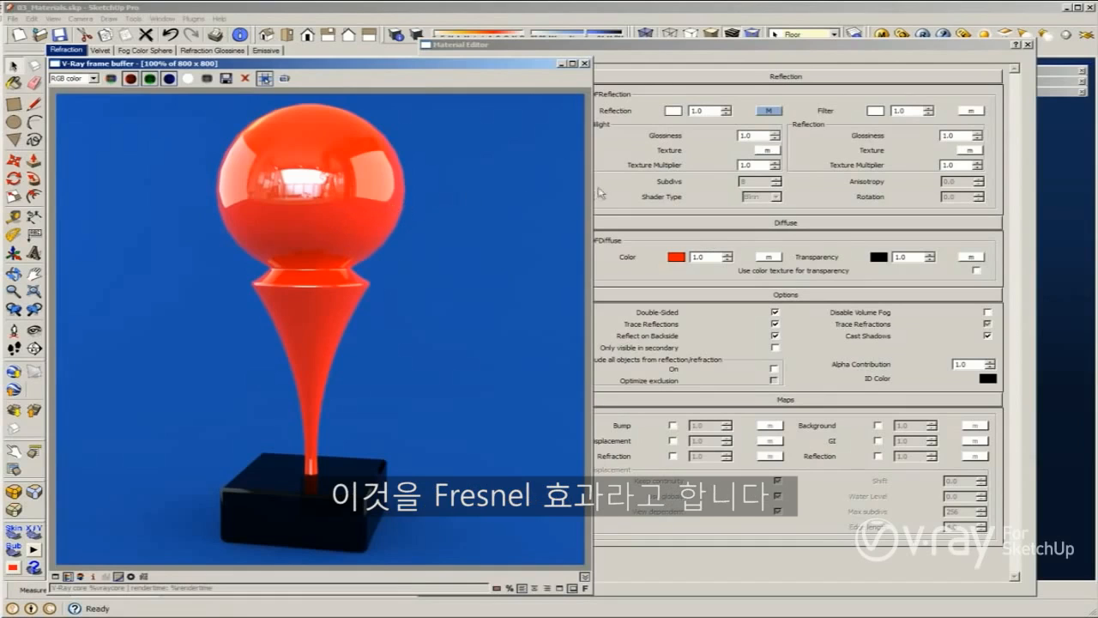
click(637, 144)
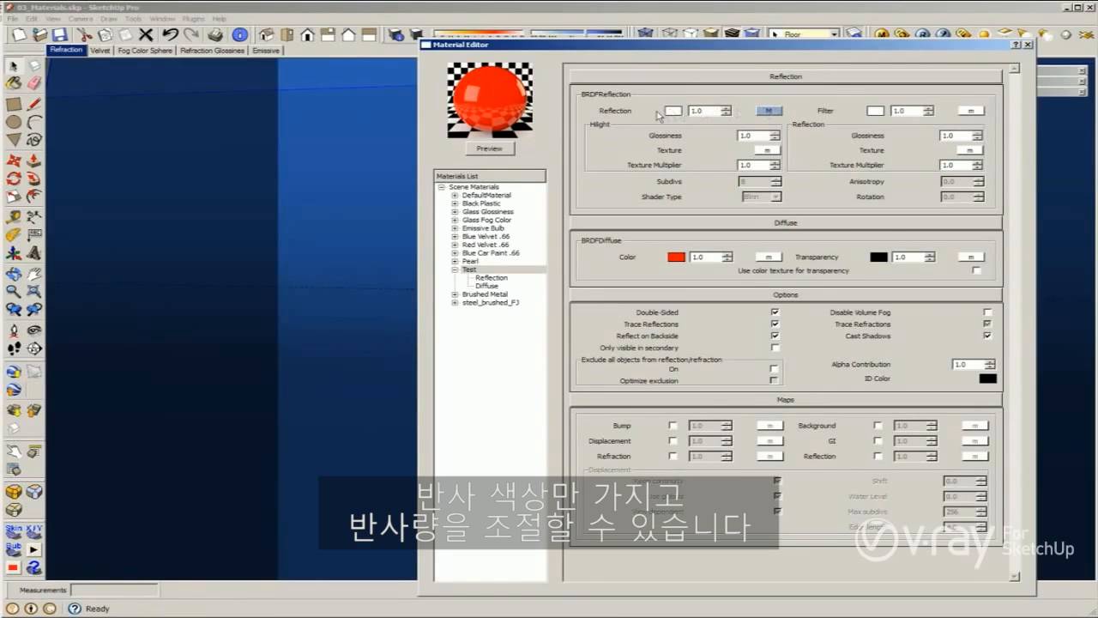
Step: Remove the Fresnel texture from the Test material's reflection color by setting its texture type to None
click(772, 113)
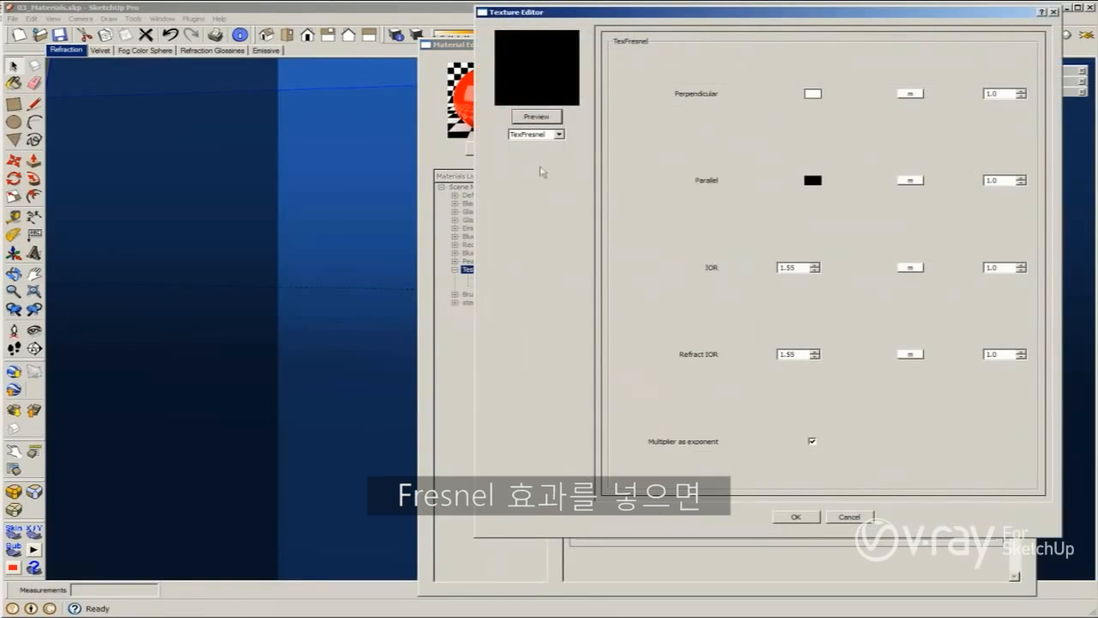
click(537, 136)
click(535, 135)
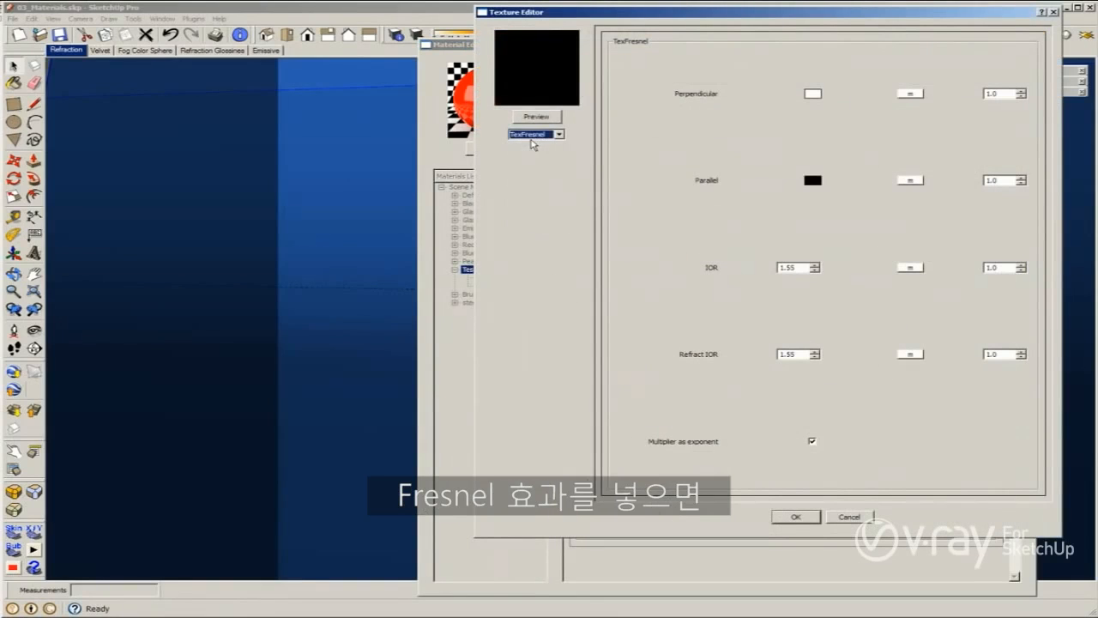
click(534, 136)
click(528, 147)
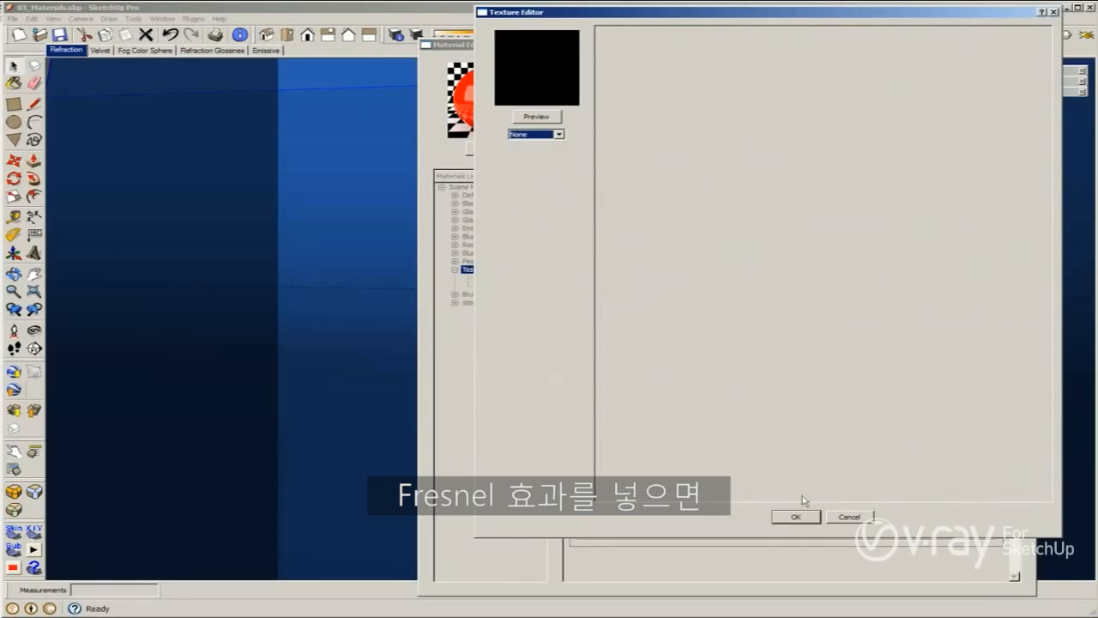
click(794, 517)
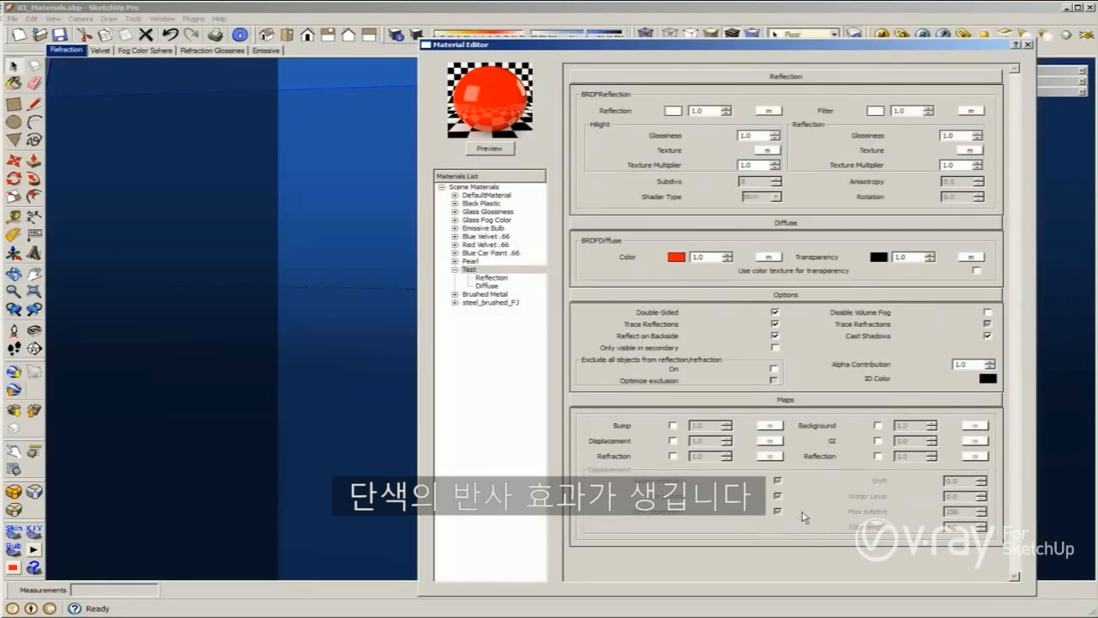
Step: Try a very dark gray, nearly black reflection color on the Test material and refresh its preview
click(673, 110)
drag(777, 291, 779, 309)
click(701, 384)
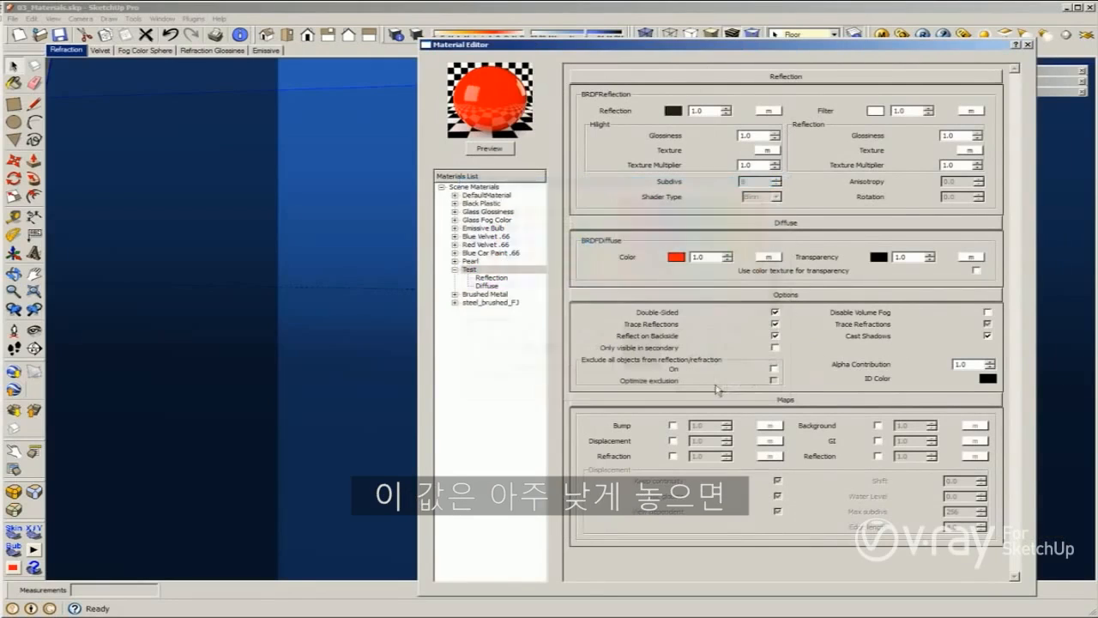
click(489, 149)
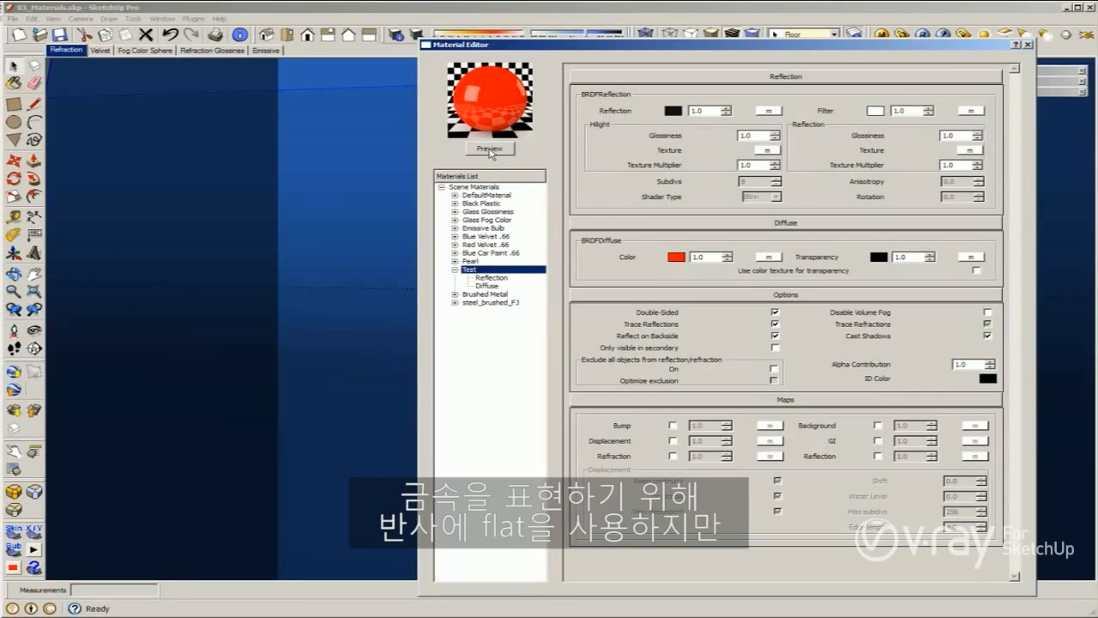
Step: Try a light gray reflection color (RGB 199, 199, 199) on the Test material and refresh its preview
click(678, 113)
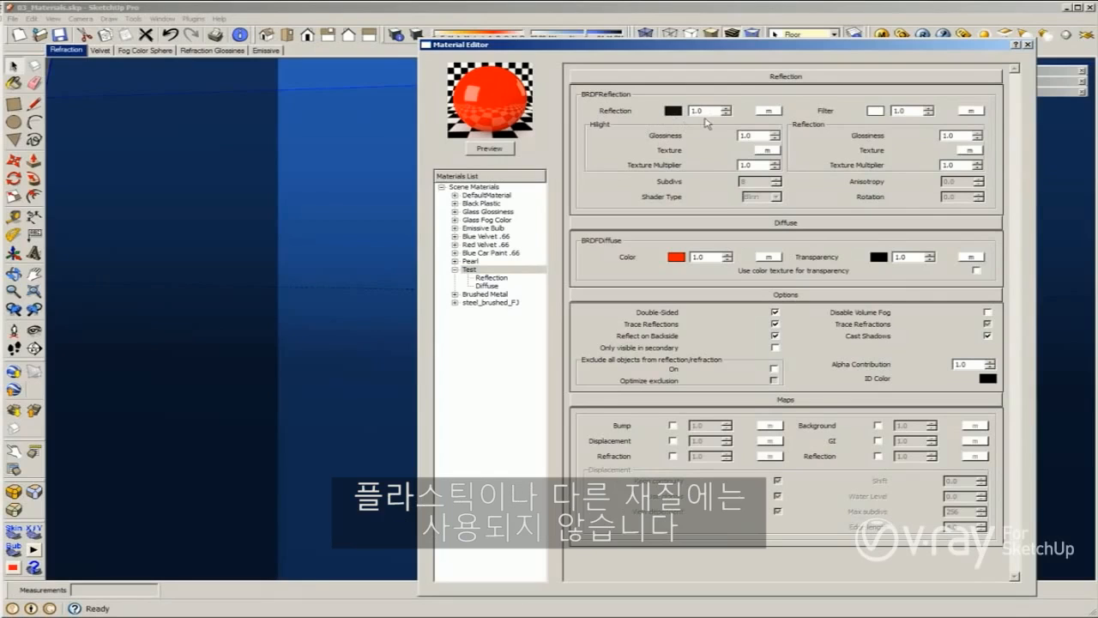
click(675, 112)
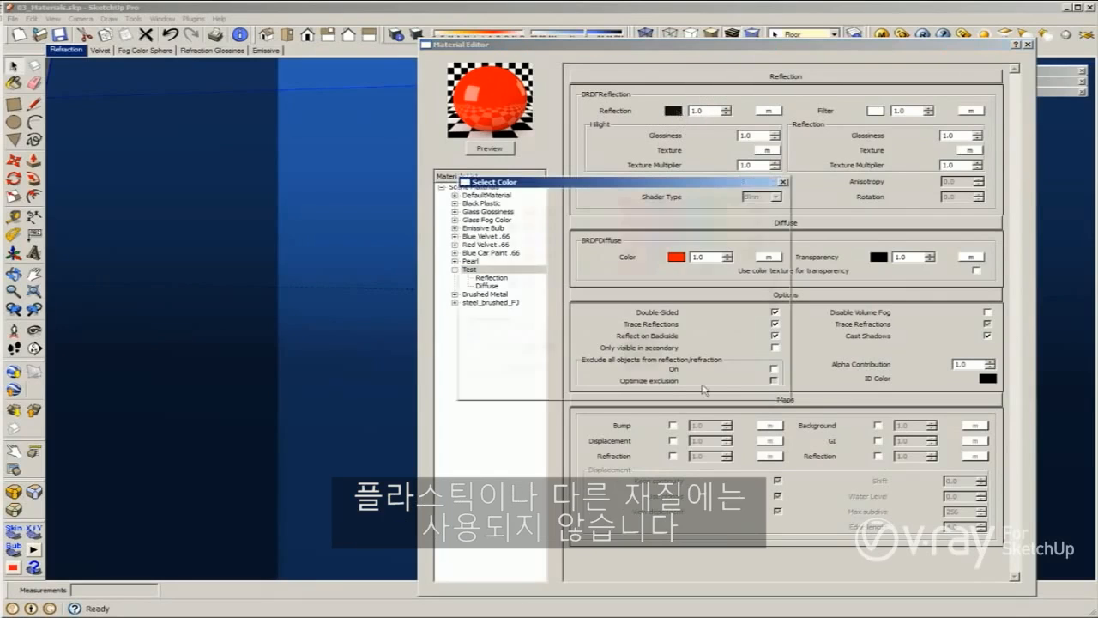
drag(780, 247, 780, 222)
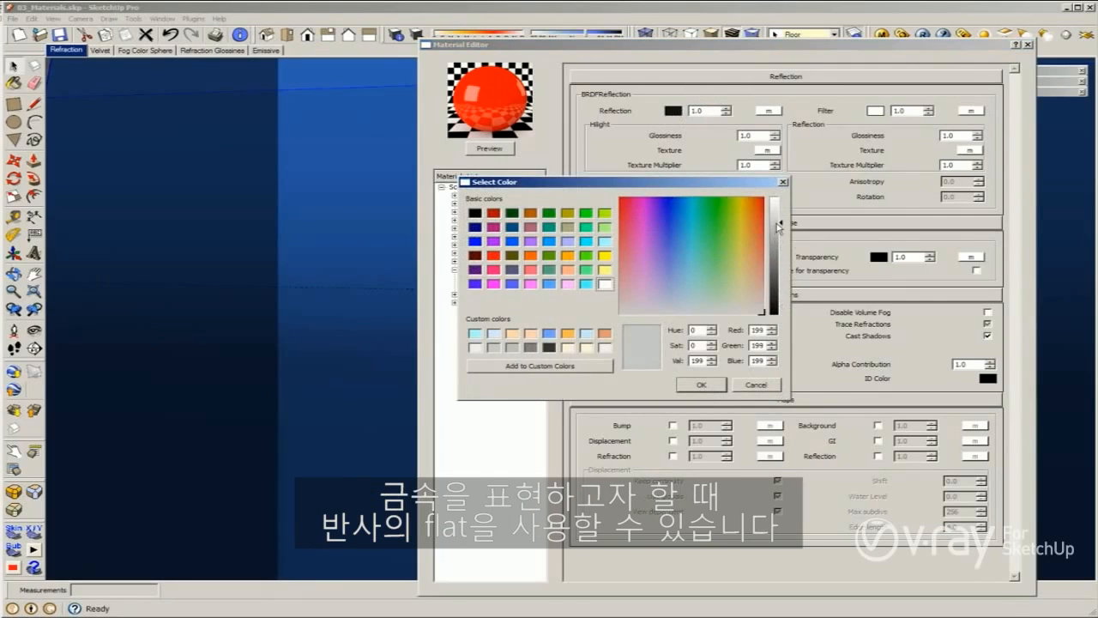
click(694, 385)
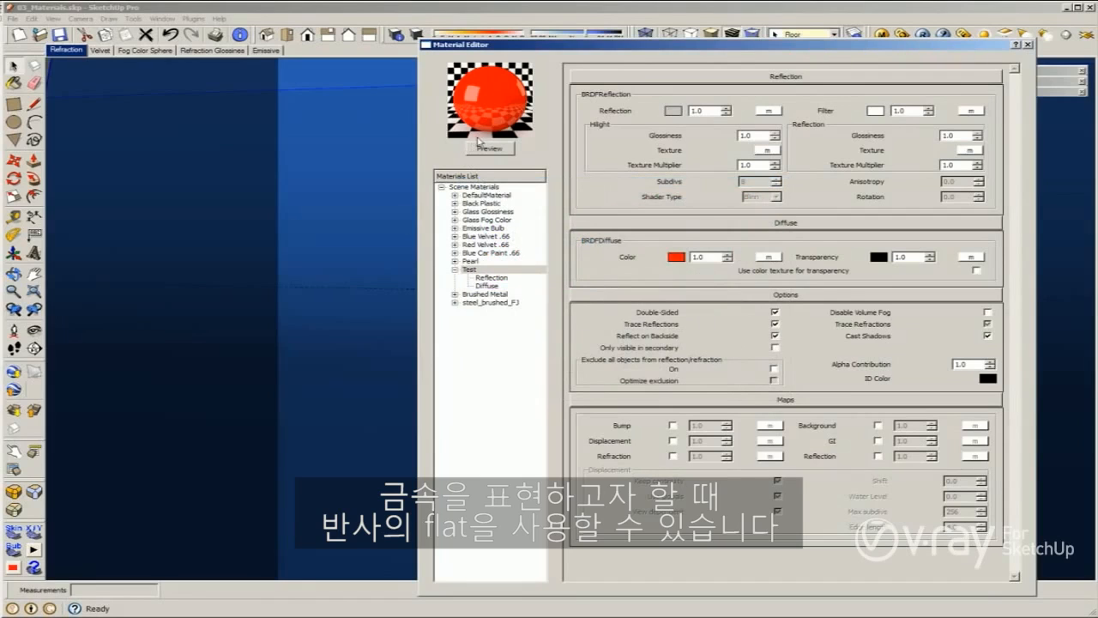
click(496, 156)
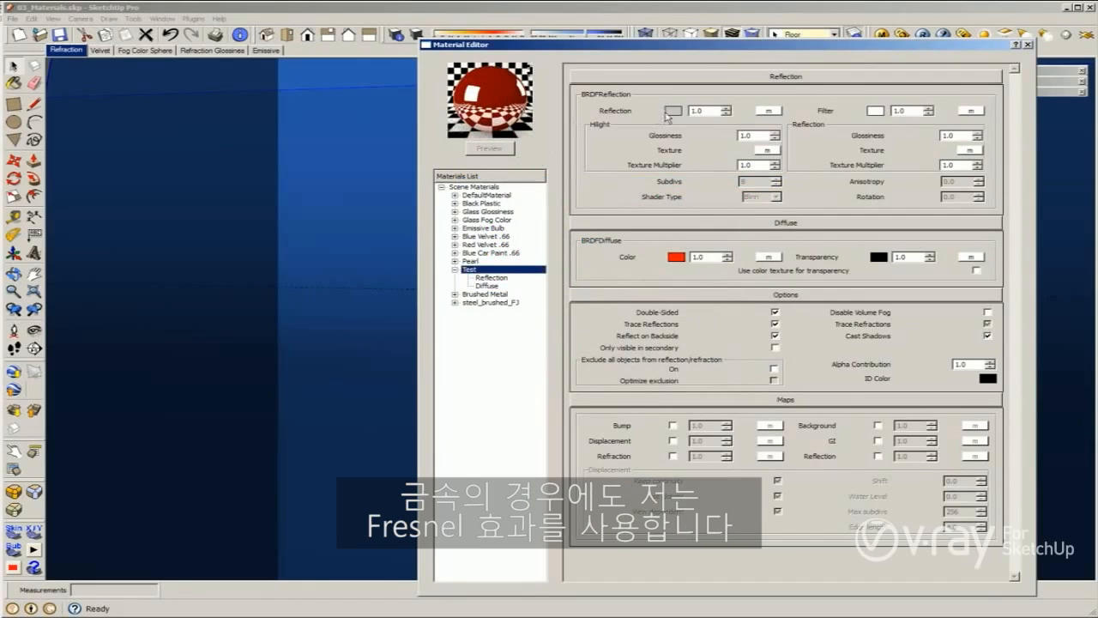
Step: Set the Test material's reflection color to pure white
click(672, 110)
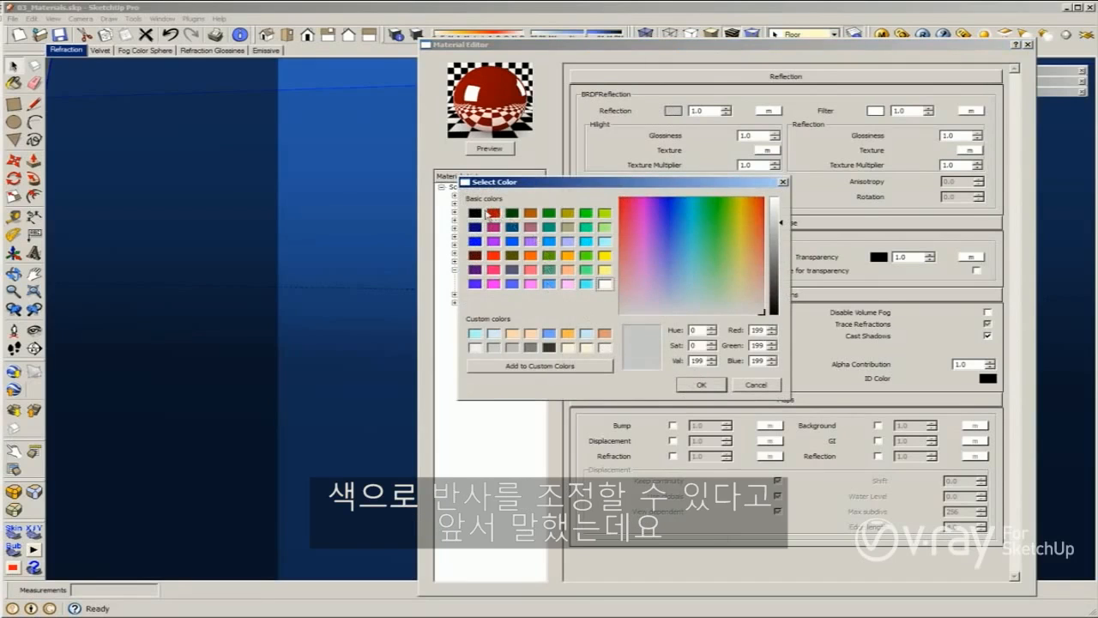
click(603, 284)
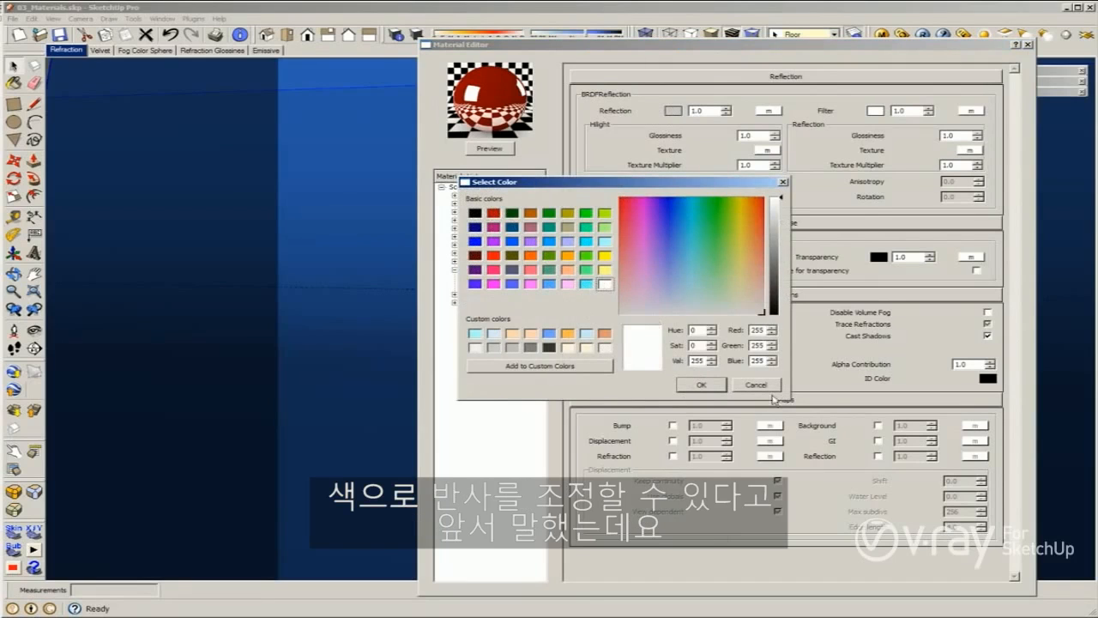
click(701, 384)
Step: Assign a TexFresnel map to the Test material's reflection color and set its IOR to 20.0
click(769, 111)
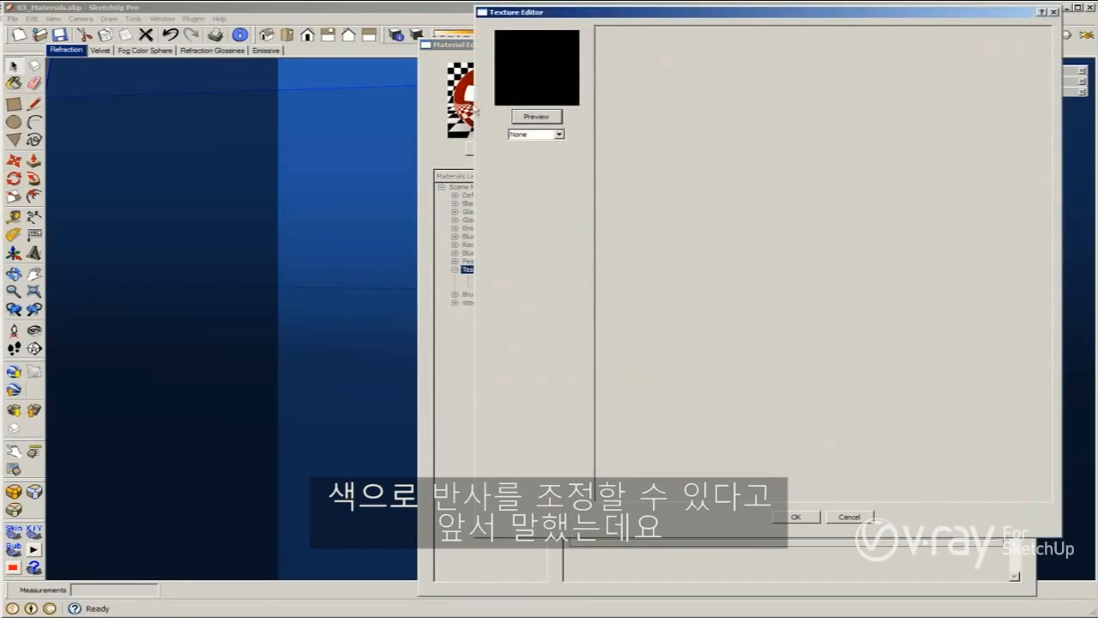
click(530, 136)
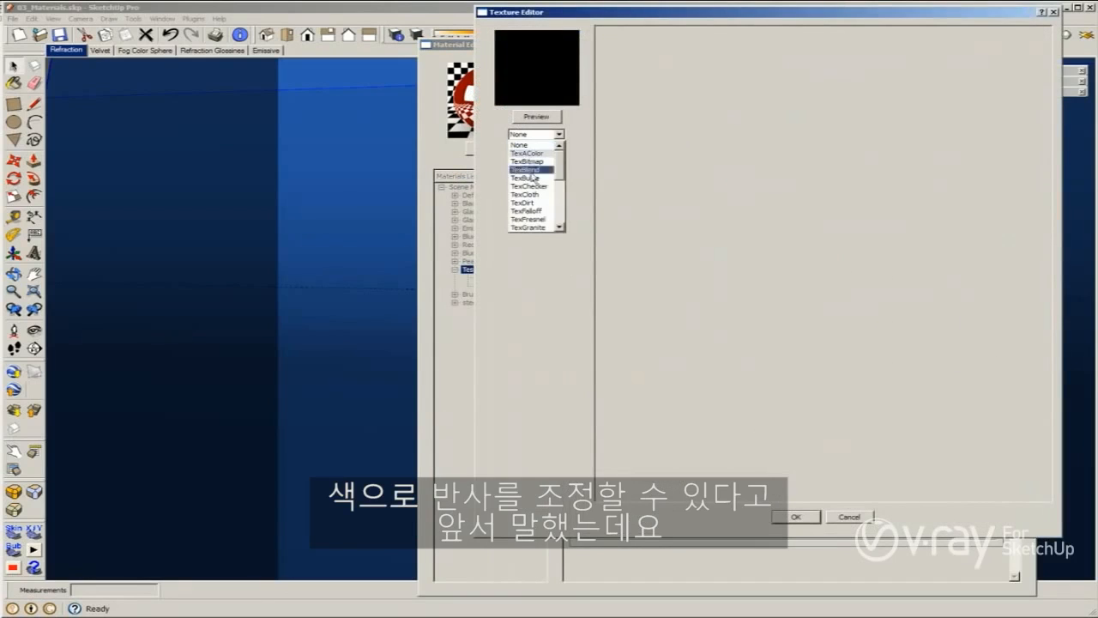
click(532, 218)
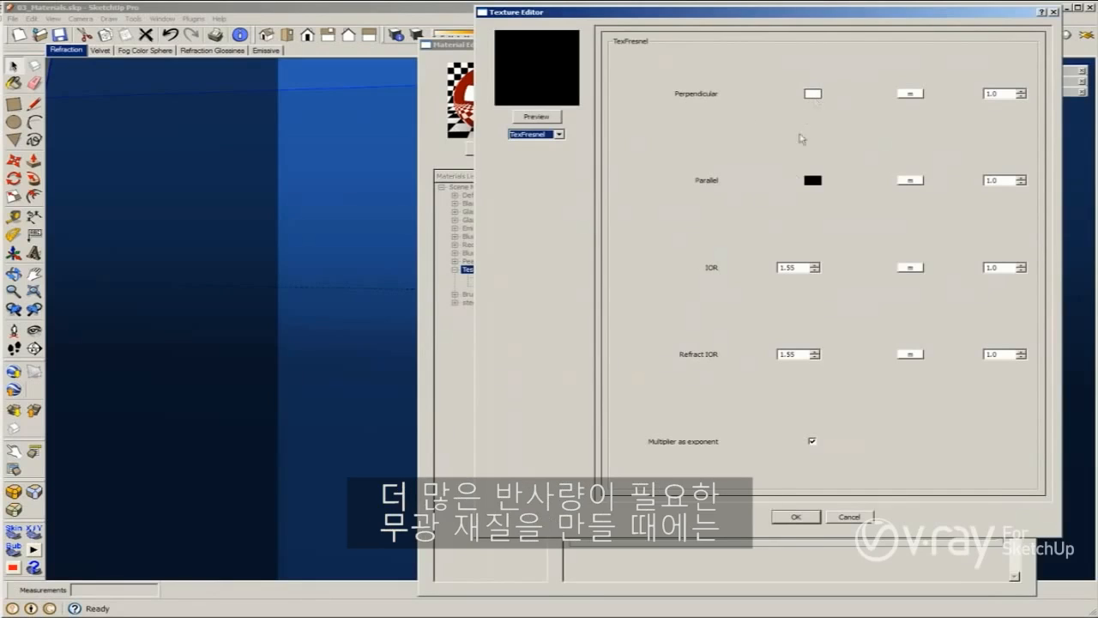
double_click(793, 267)
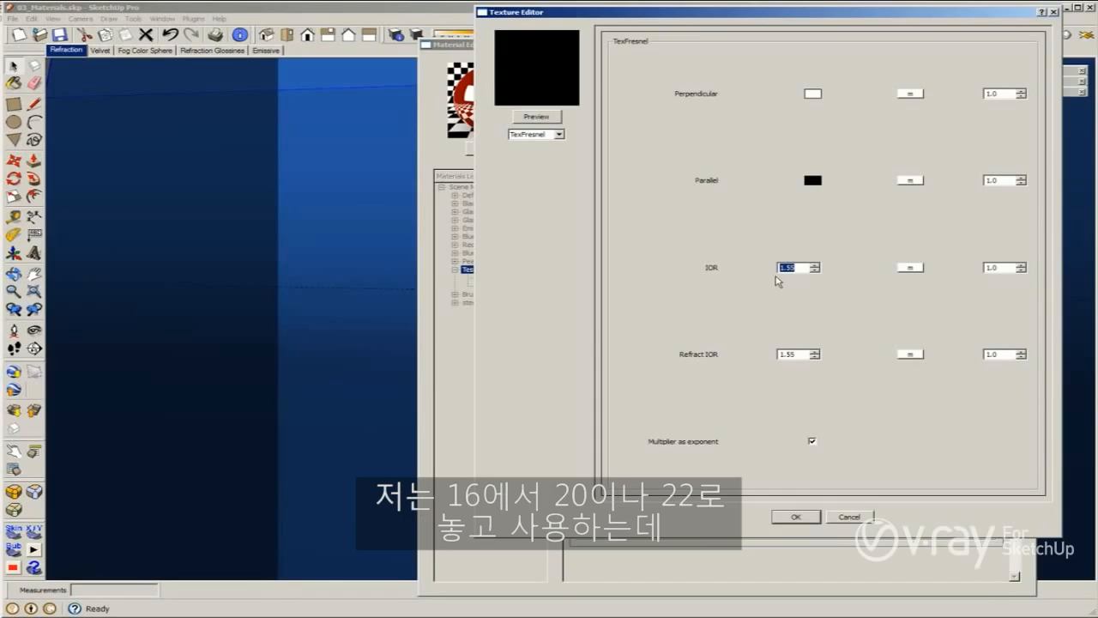
text(20.0)
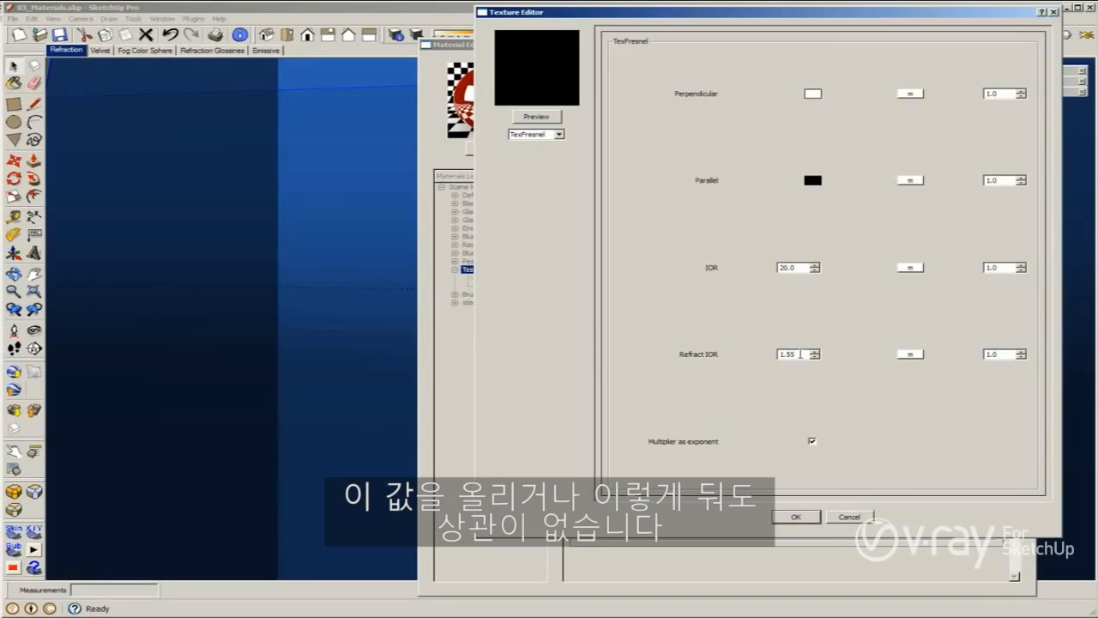
Step: Try a dark gray (RGB 74, 74, 74) Parallel color in the Fresnel map and return it to black
click(812, 180)
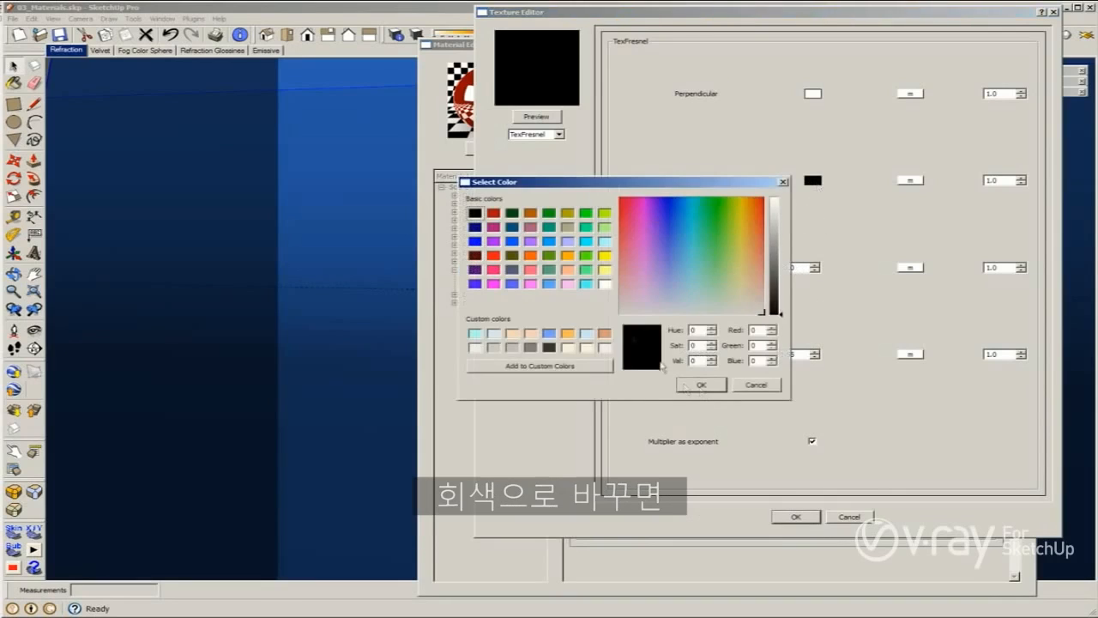
click(774, 281)
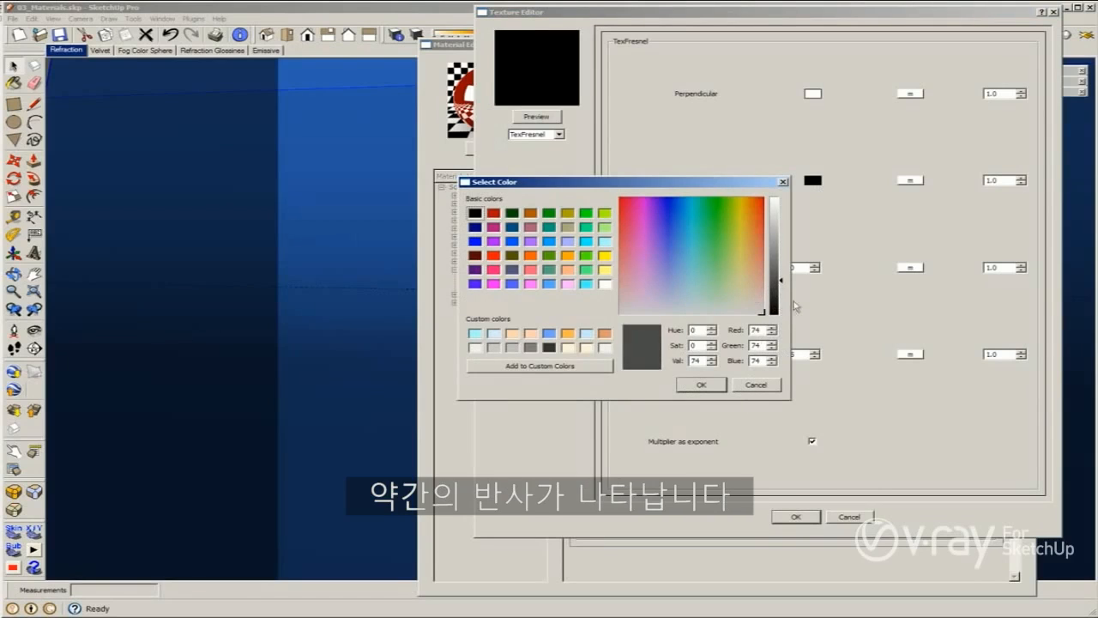
click(702, 384)
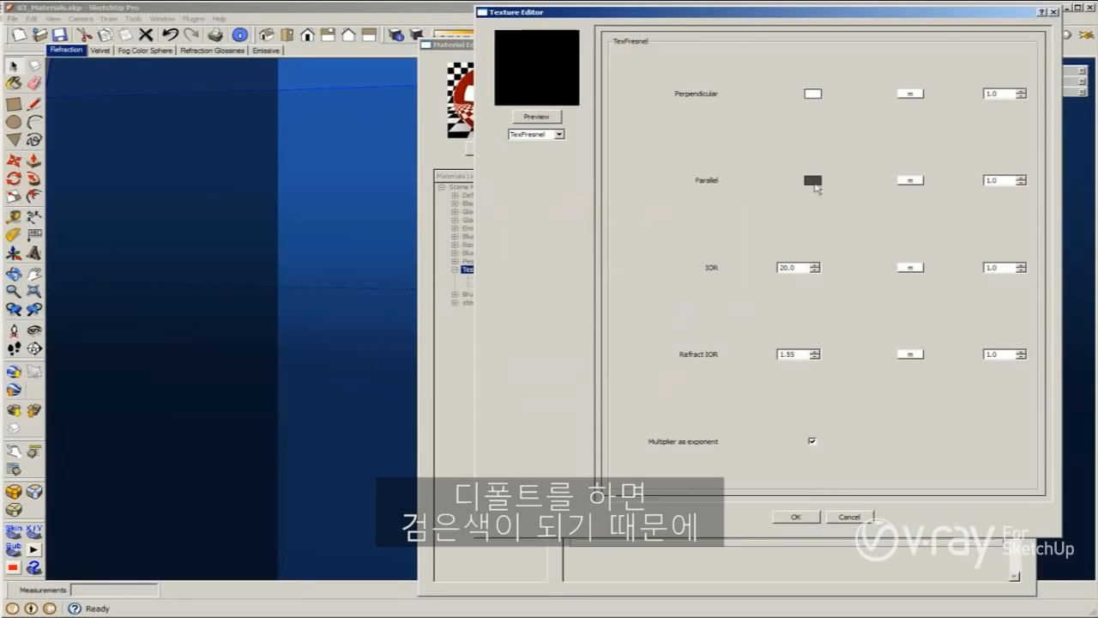
click(813, 180)
drag(777, 281, 789, 348)
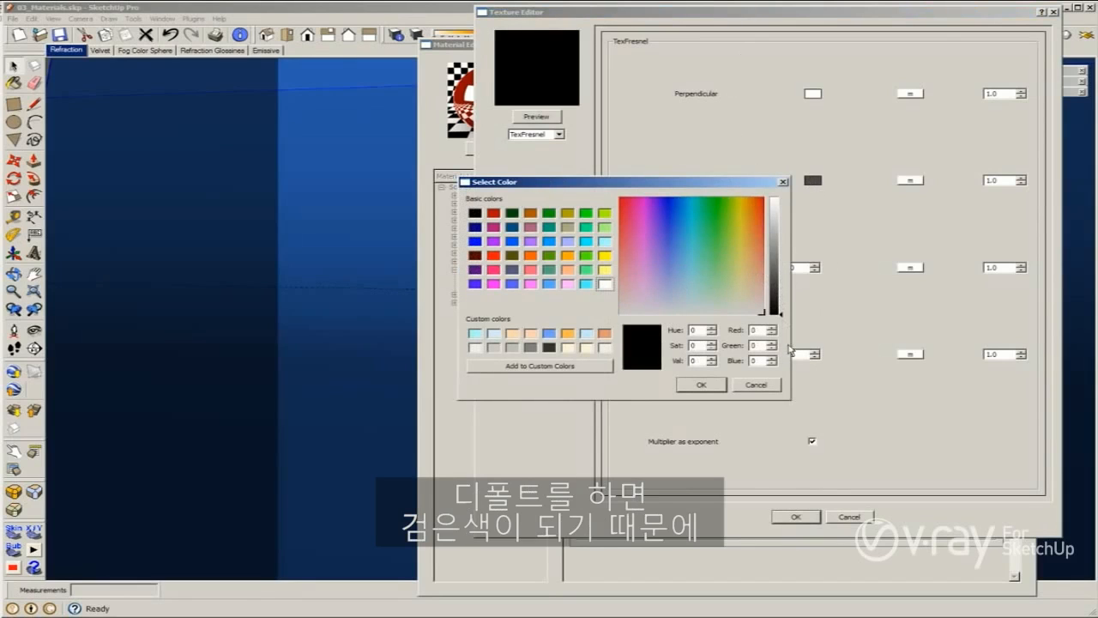
click(701, 385)
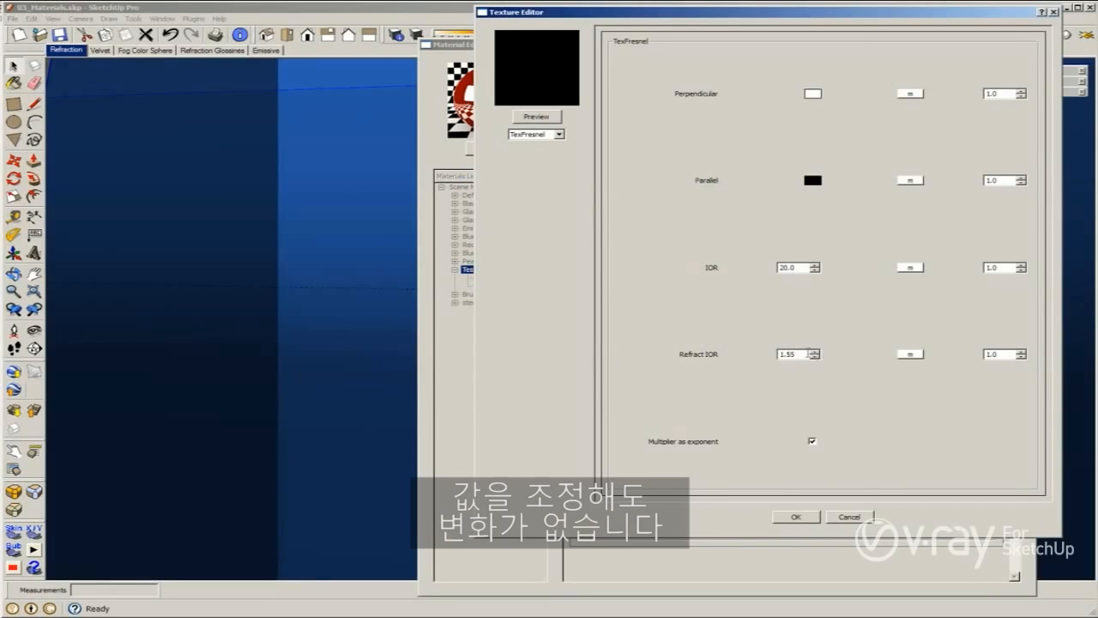
Step: Apply the Fresnel map to the Test material, refresh its preview and render the trophy
click(796, 518)
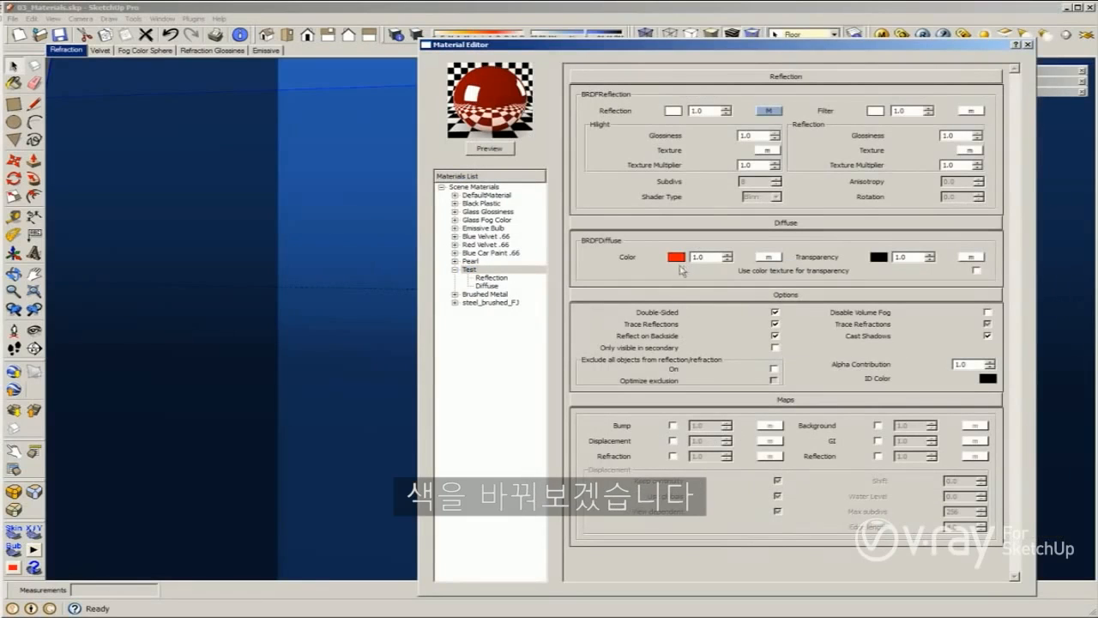
click(501, 152)
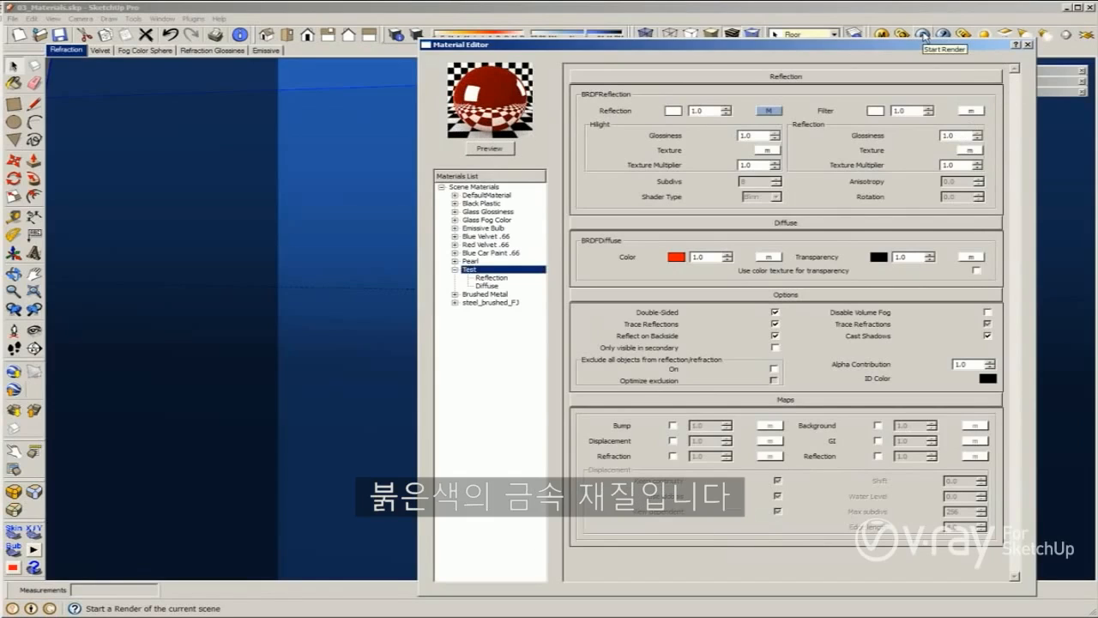
click(923, 35)
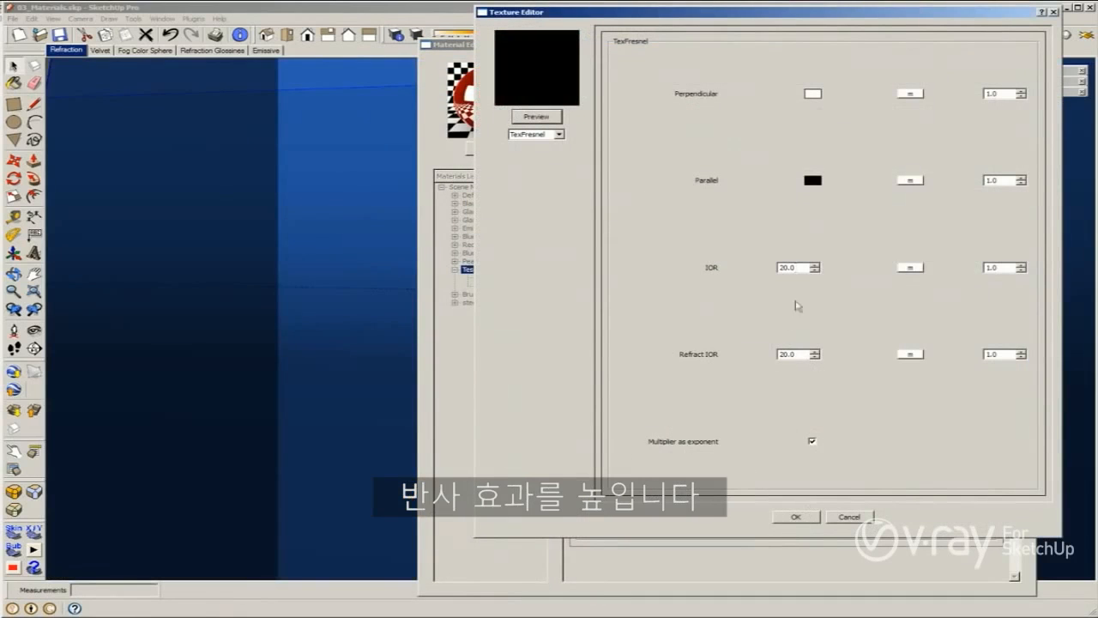
Step: Set the Fresnel map's Refract IOR to 1.55 and apply the texture settings
double_click(788, 354)
text(1.55)
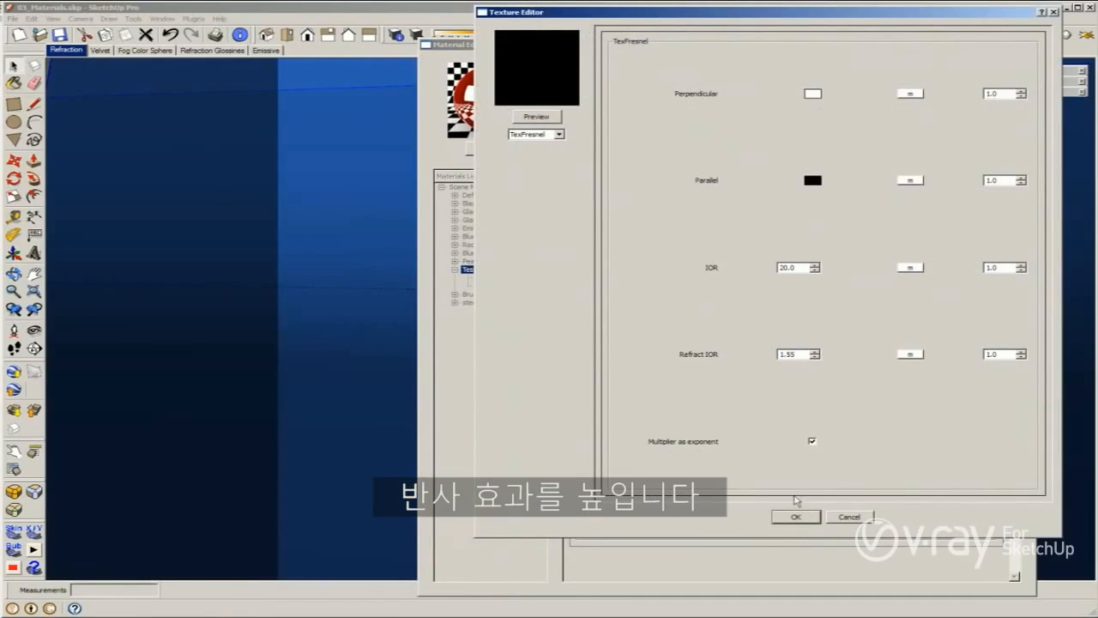
click(806, 519)
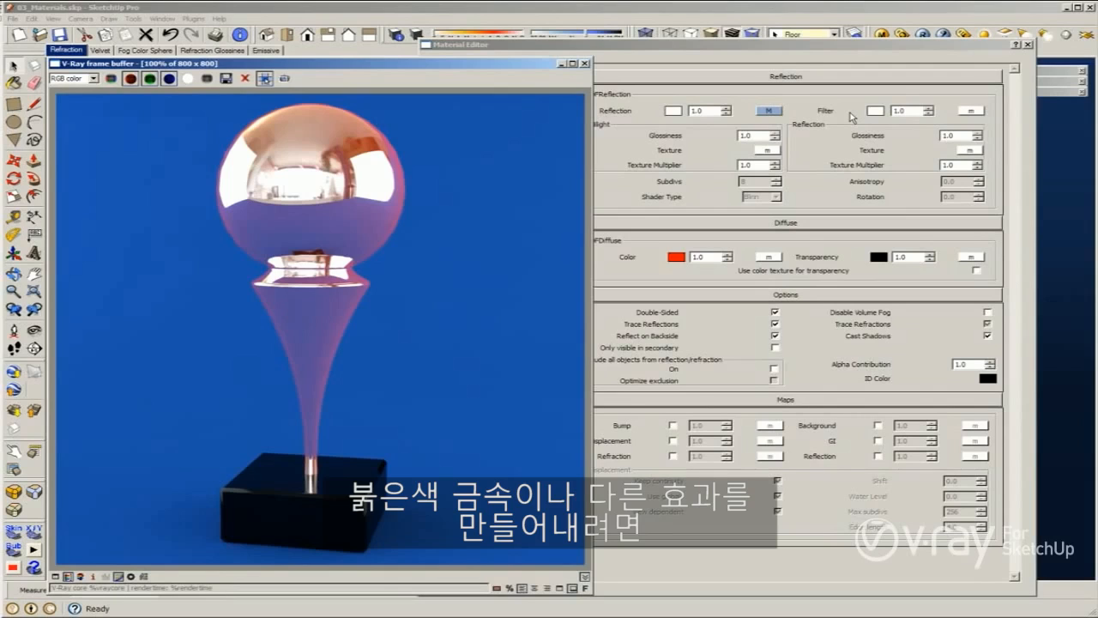
Step: Set the Test material's reflection filter color to light red (RGB 255, 69, 69) and check it in the preview and a full render
click(851, 117)
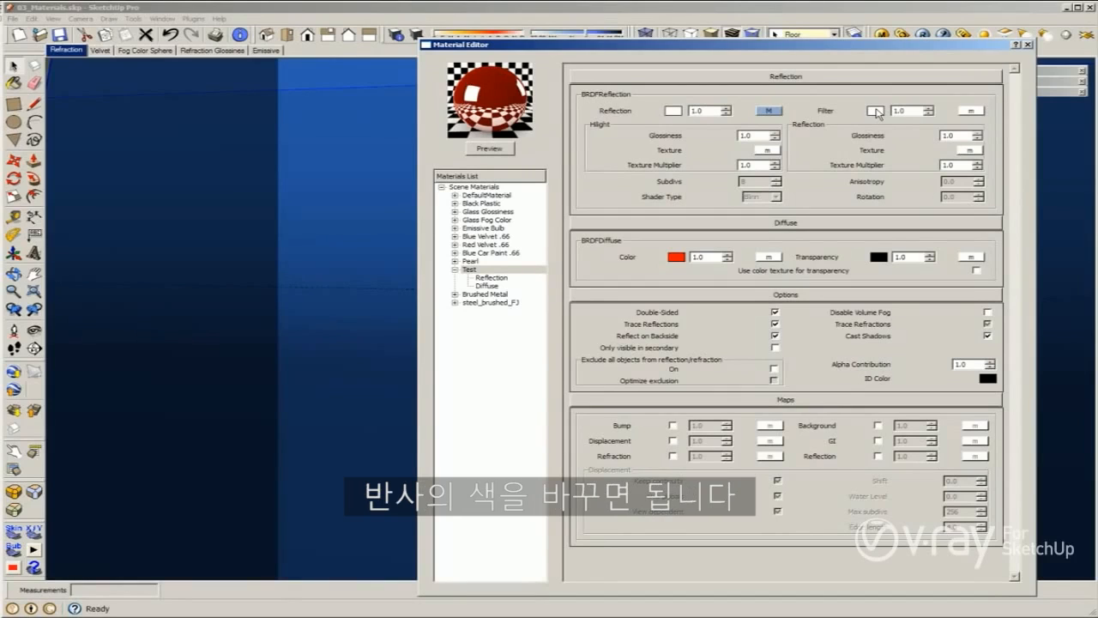
click(874, 112)
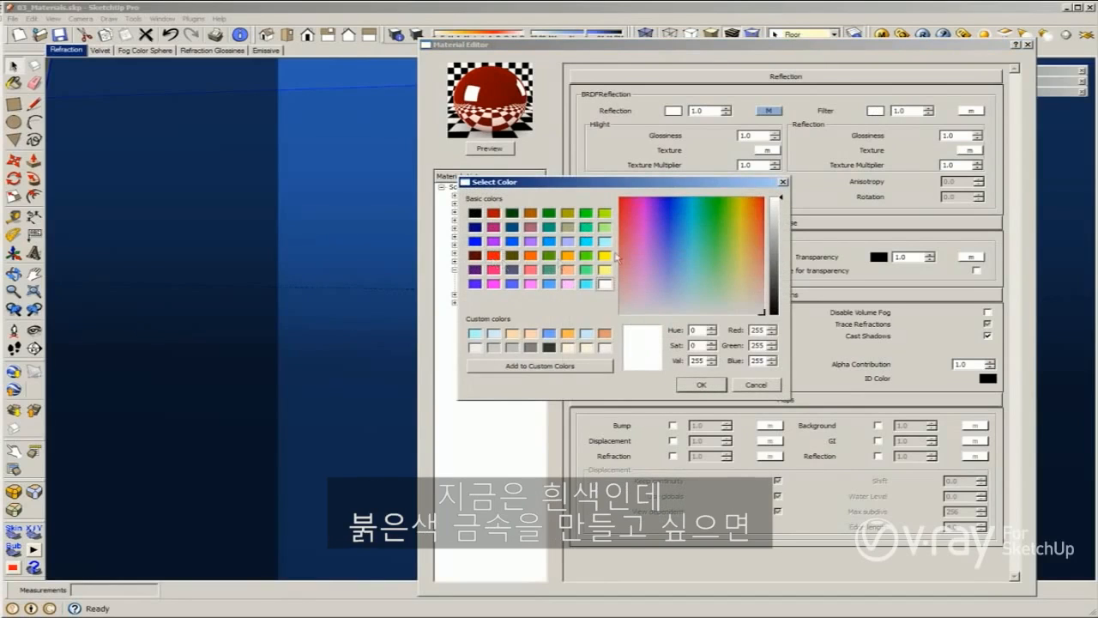
click(495, 256)
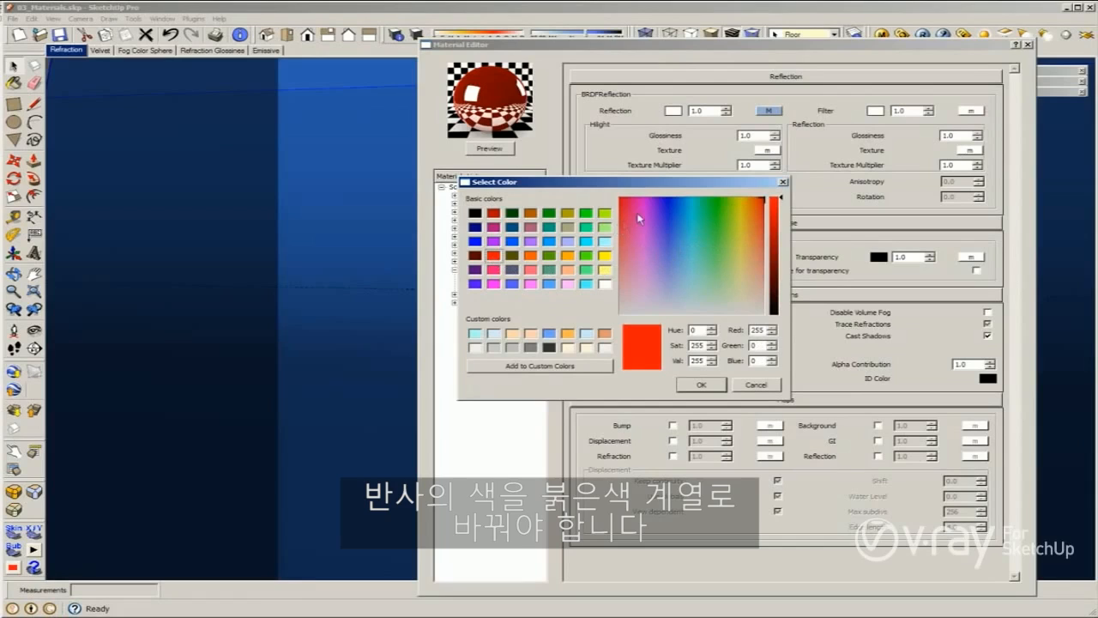
drag(758, 203, 772, 204)
click(760, 228)
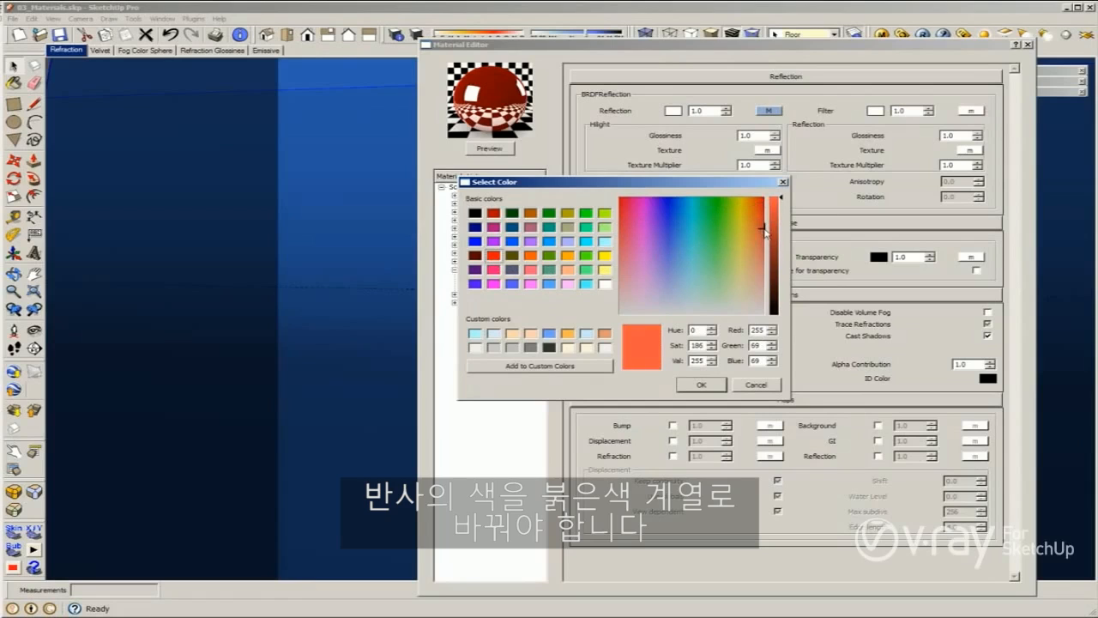
click(701, 384)
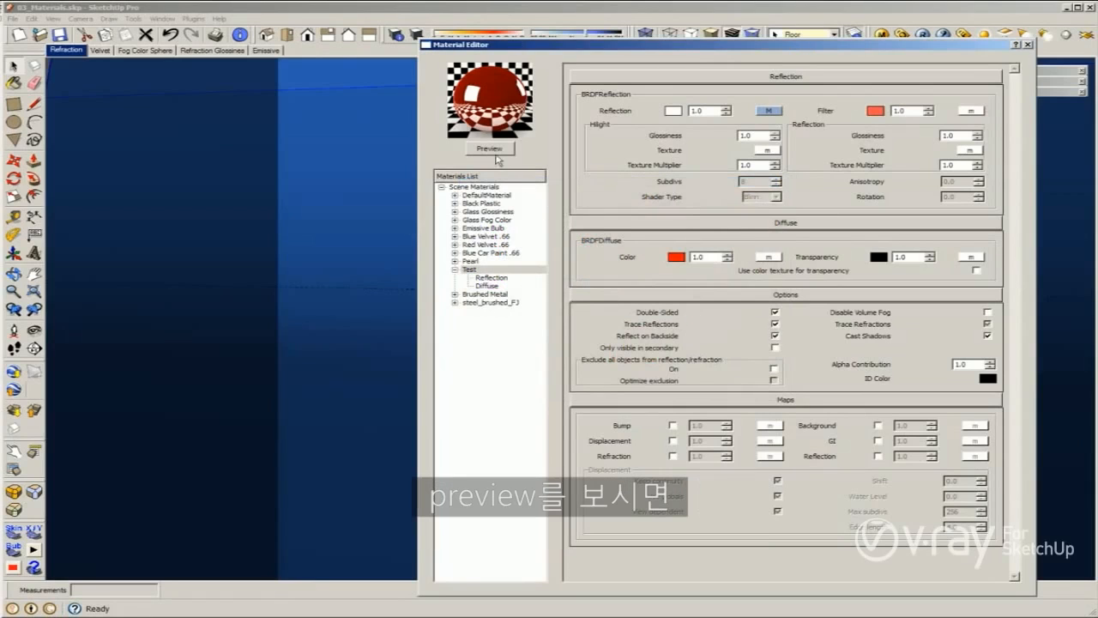
click(495, 150)
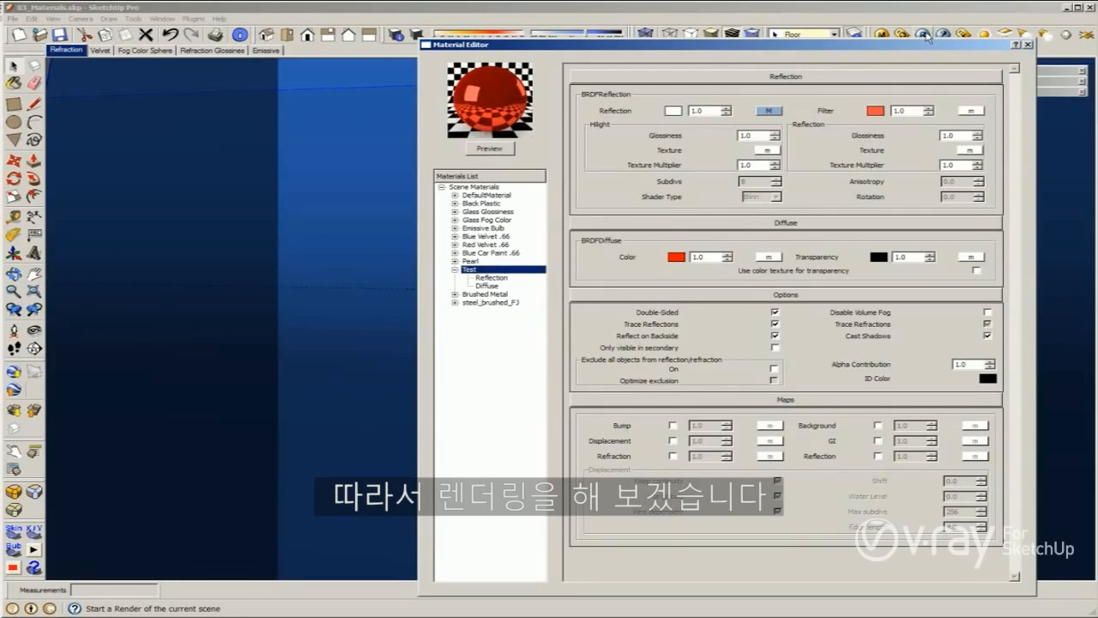
click(924, 36)
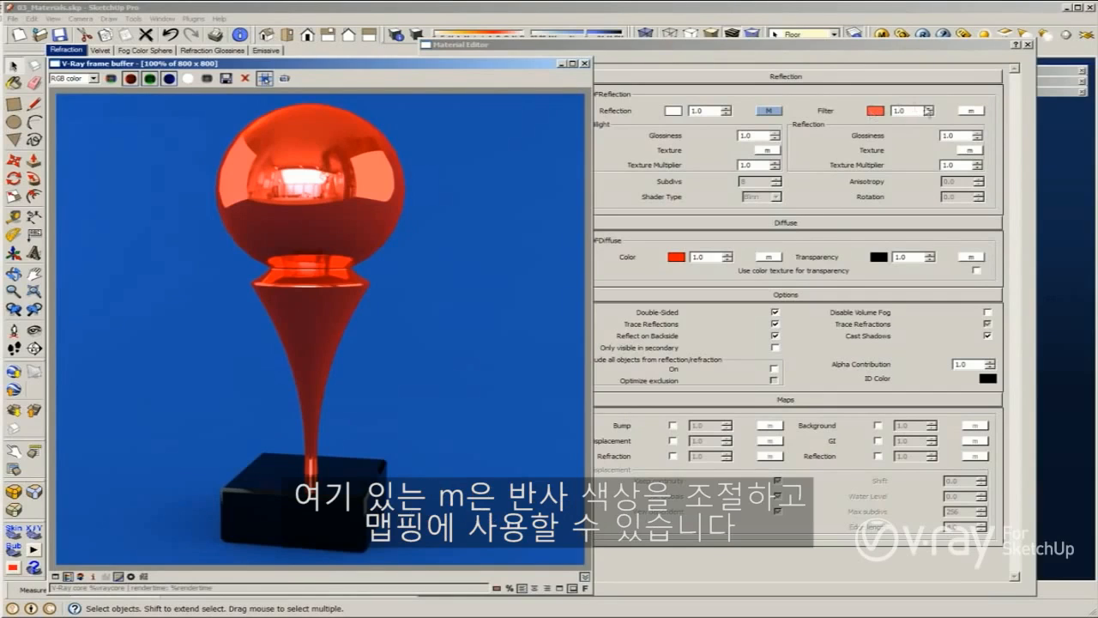
Step: Assign a TexChecker map to the Test material's reflection filter
click(966, 111)
click(965, 113)
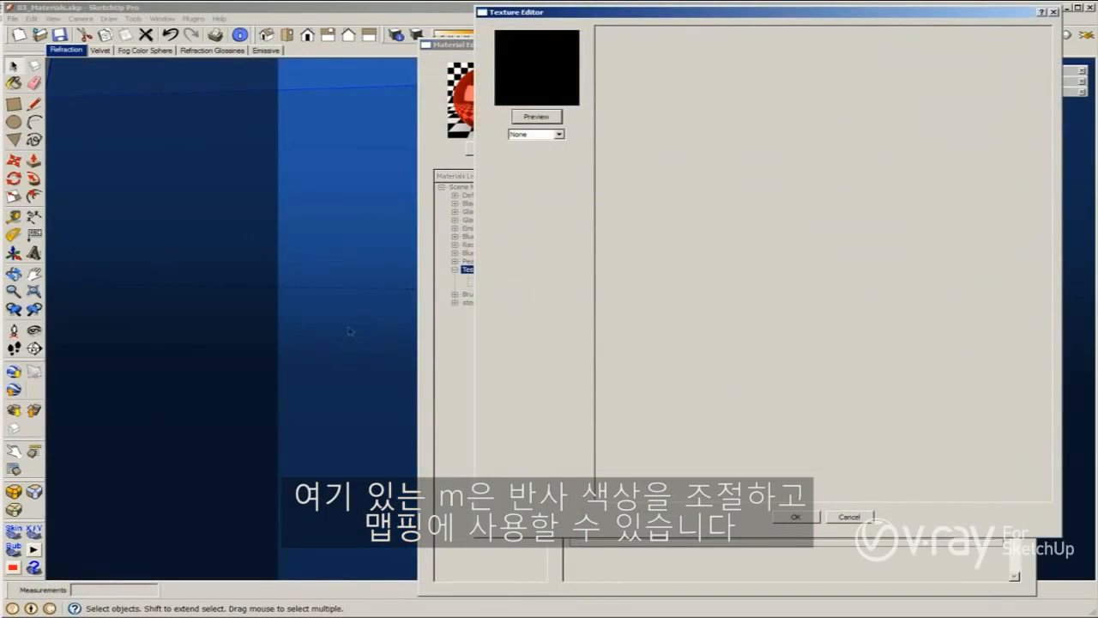
click(540, 135)
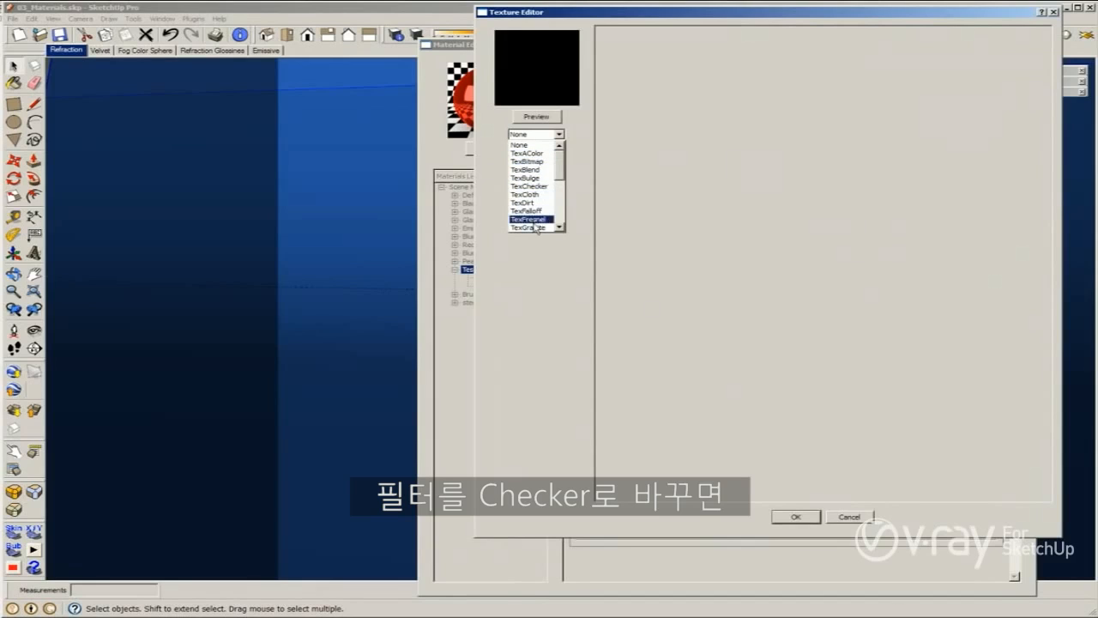
click(529, 186)
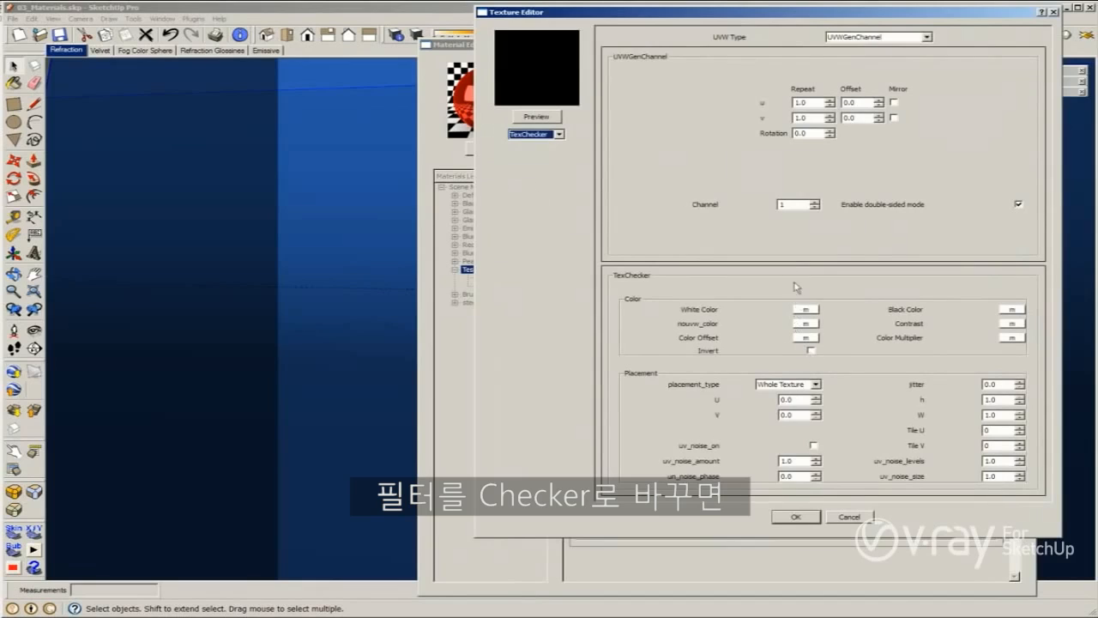
Step: Assign a TexAColor map to the checker's White Color and make it orange (RGB 255, 170, 0)
click(806, 310)
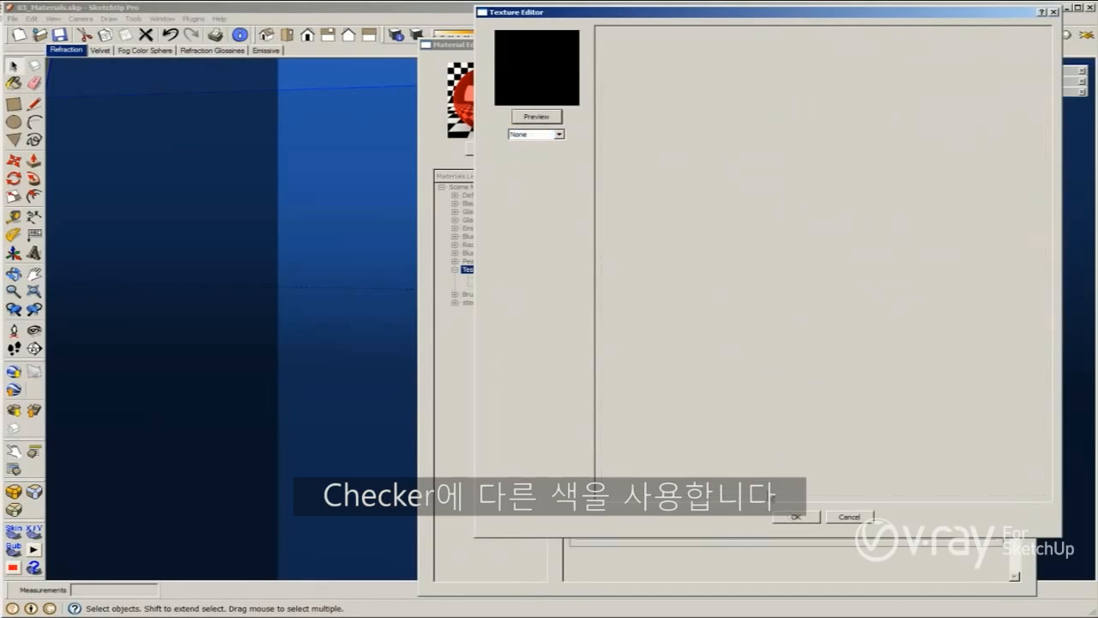
click(529, 134)
click(530, 147)
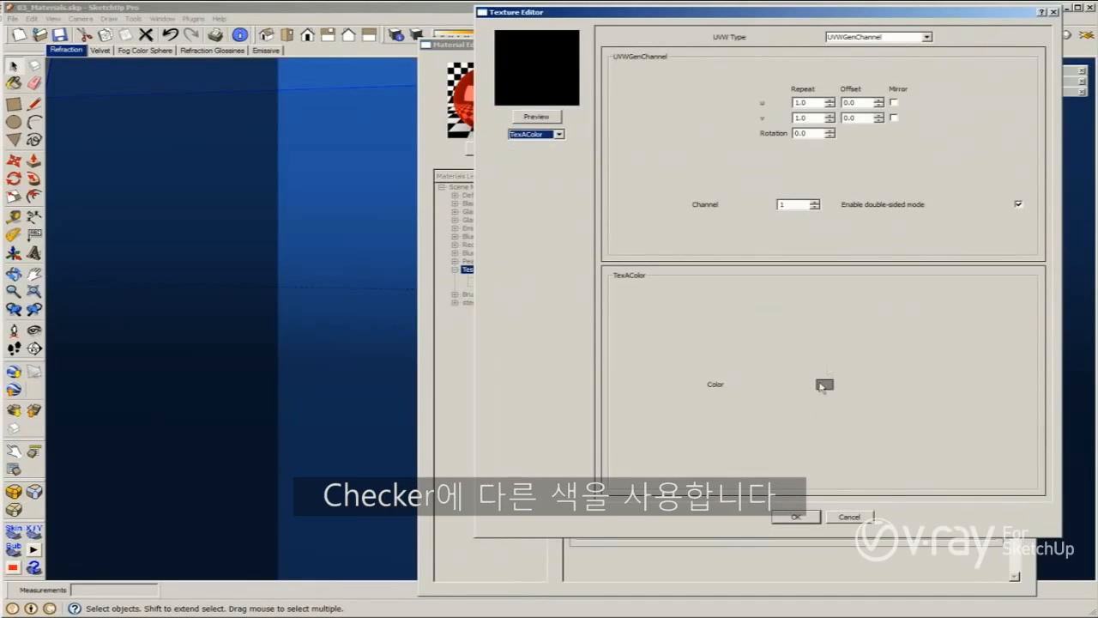
click(820, 385)
click(567, 255)
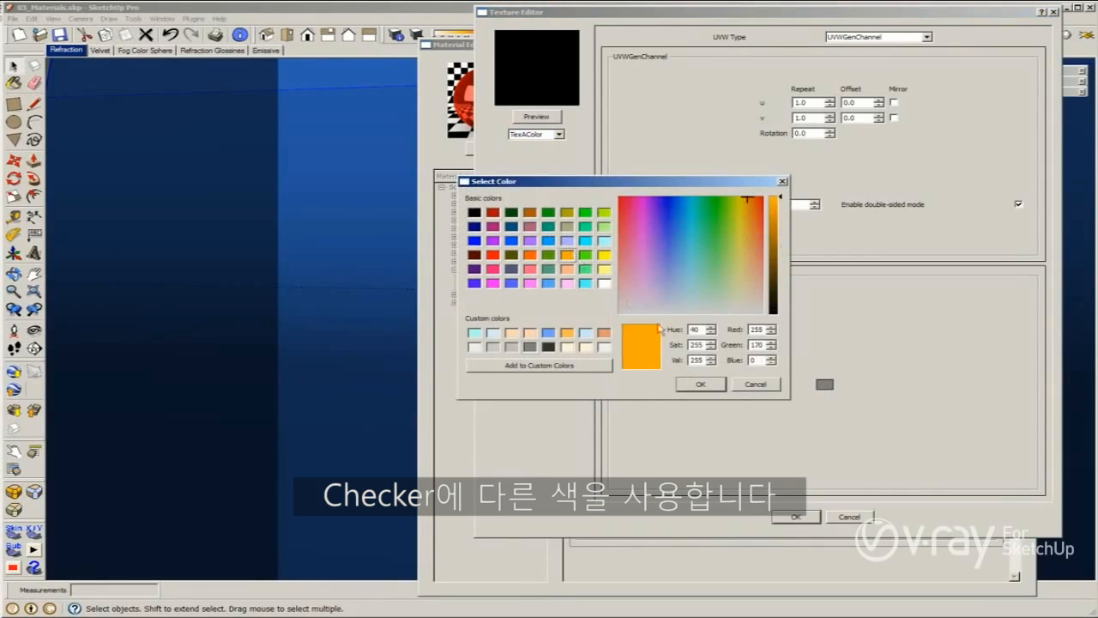
click(700, 383)
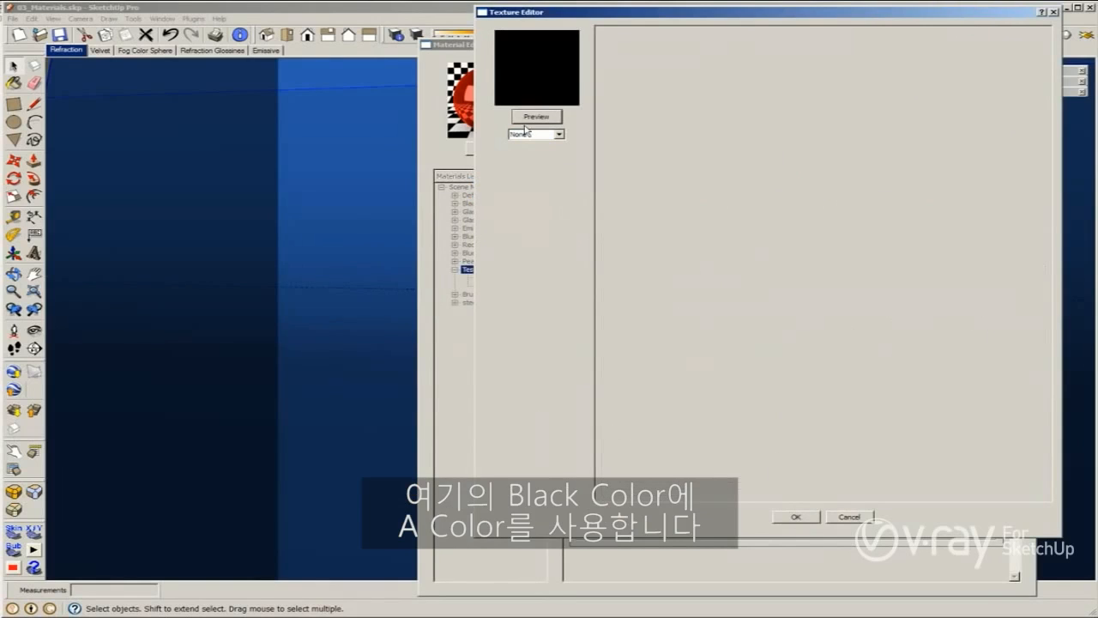
Step: Assign a TexAColor map to the checker's Black Color, trying pink and settling on light cyan blue
click(527, 134)
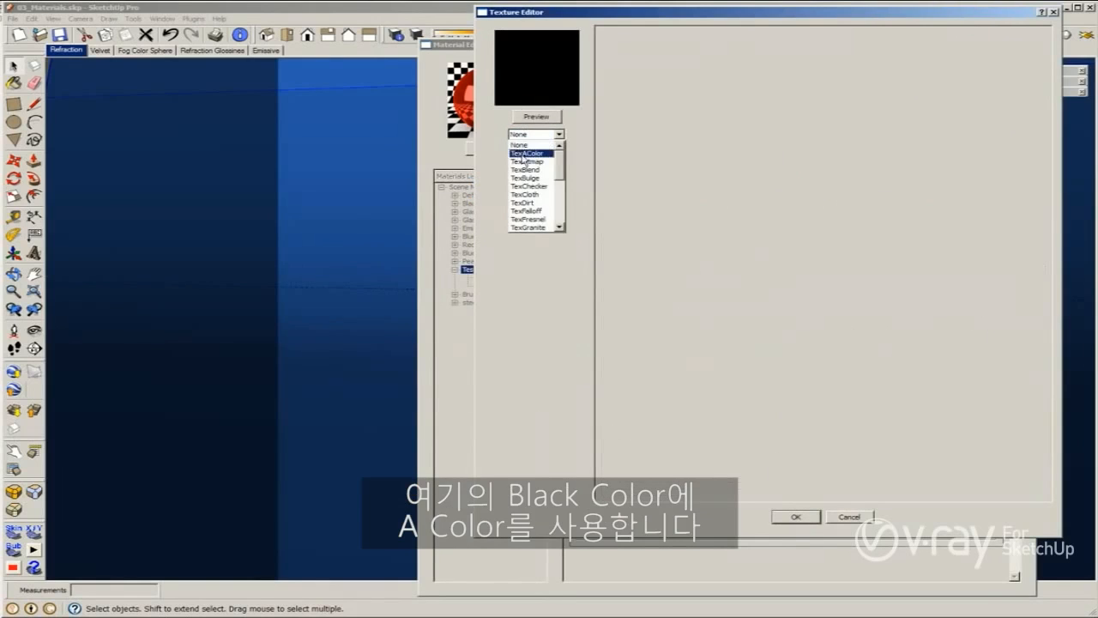
click(526, 153)
click(823, 384)
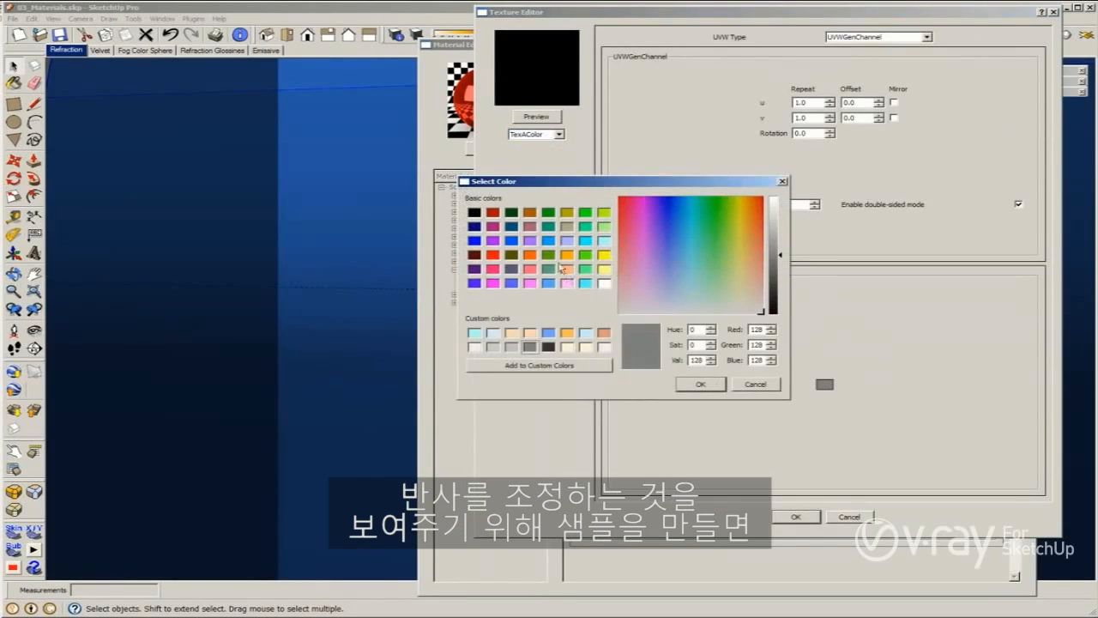
click(527, 283)
click(691, 386)
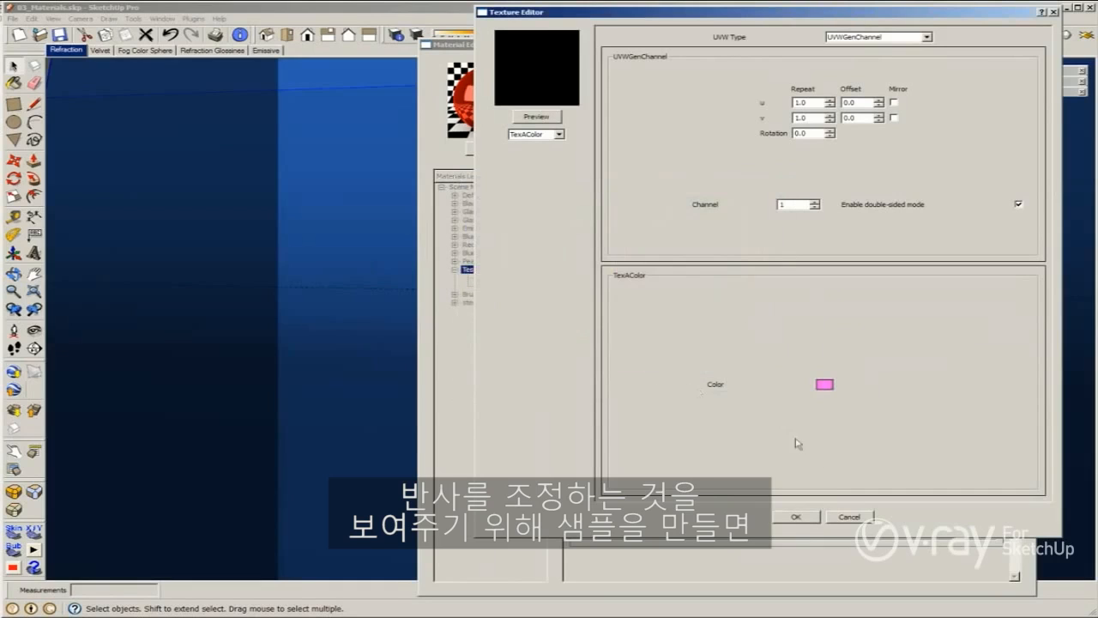
click(824, 385)
click(585, 284)
click(699, 384)
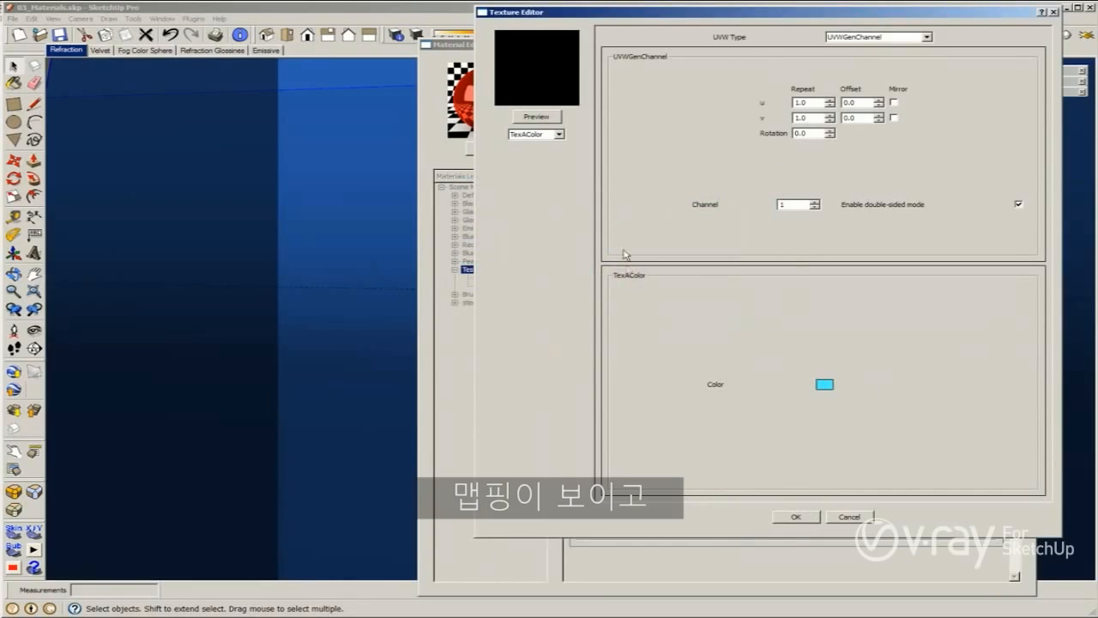
Step: Preview the cyan TexAColor map and the two-color TexChecker map, accepting both for the reflection filter
click(541, 117)
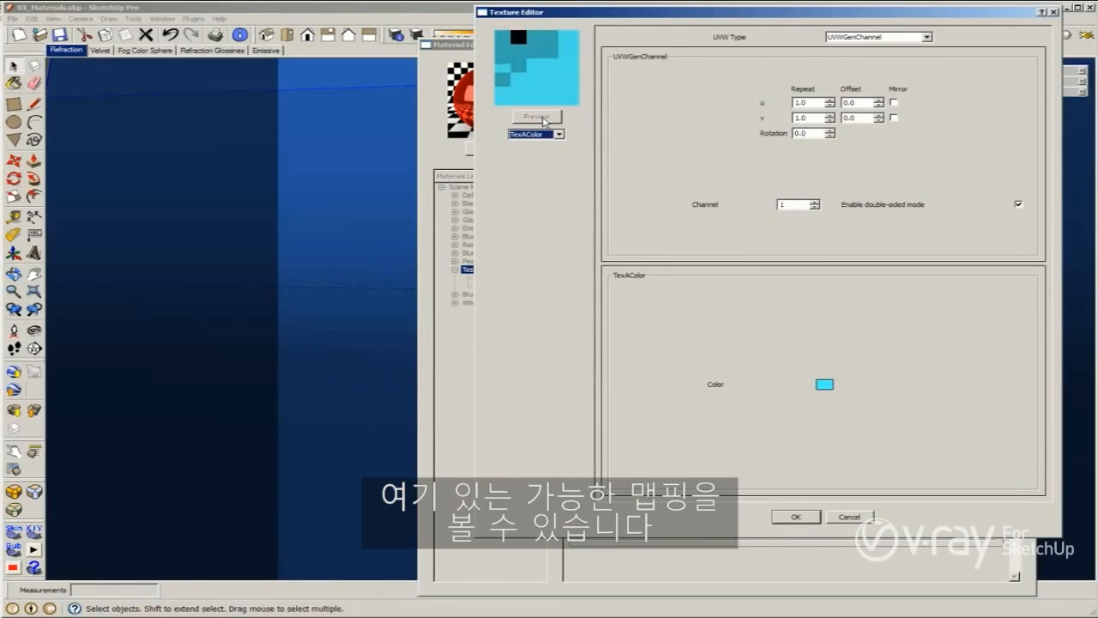
click(800, 517)
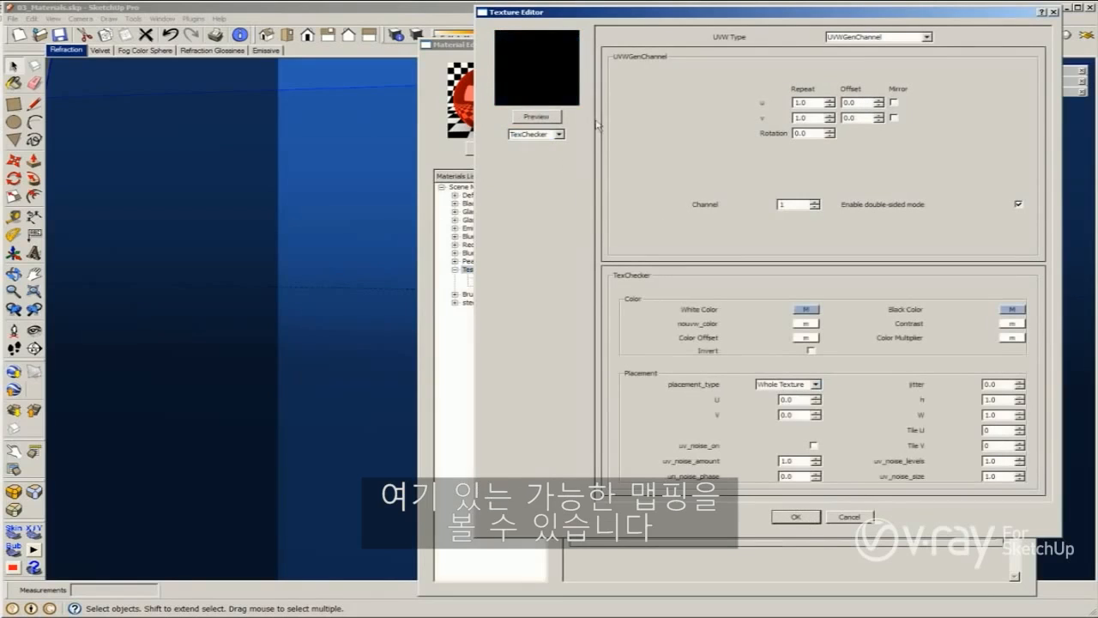
click(540, 117)
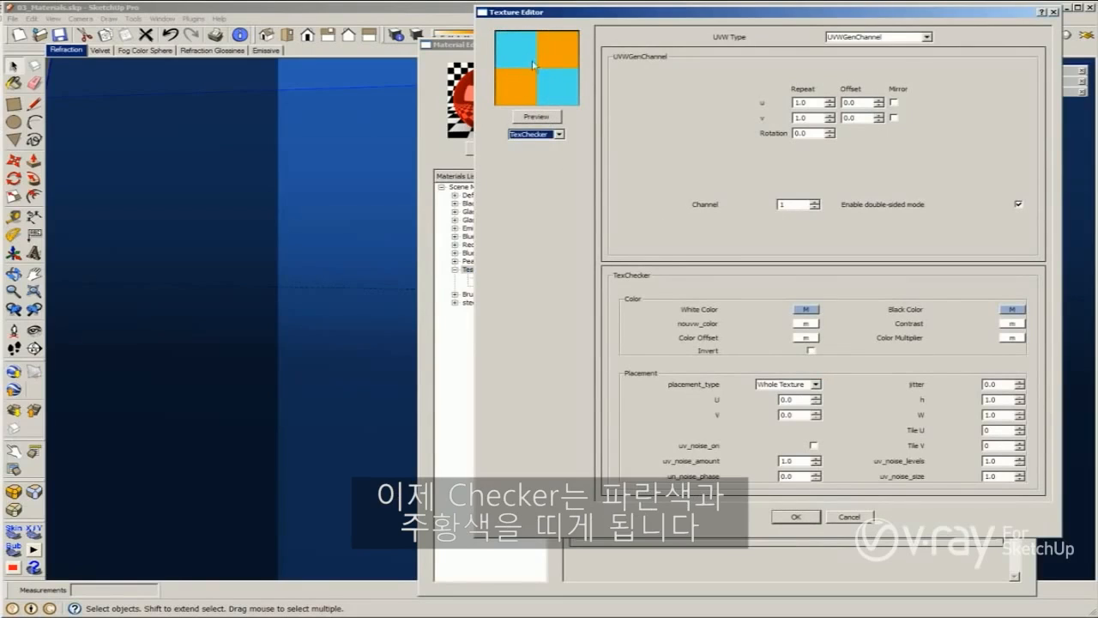
click(792, 516)
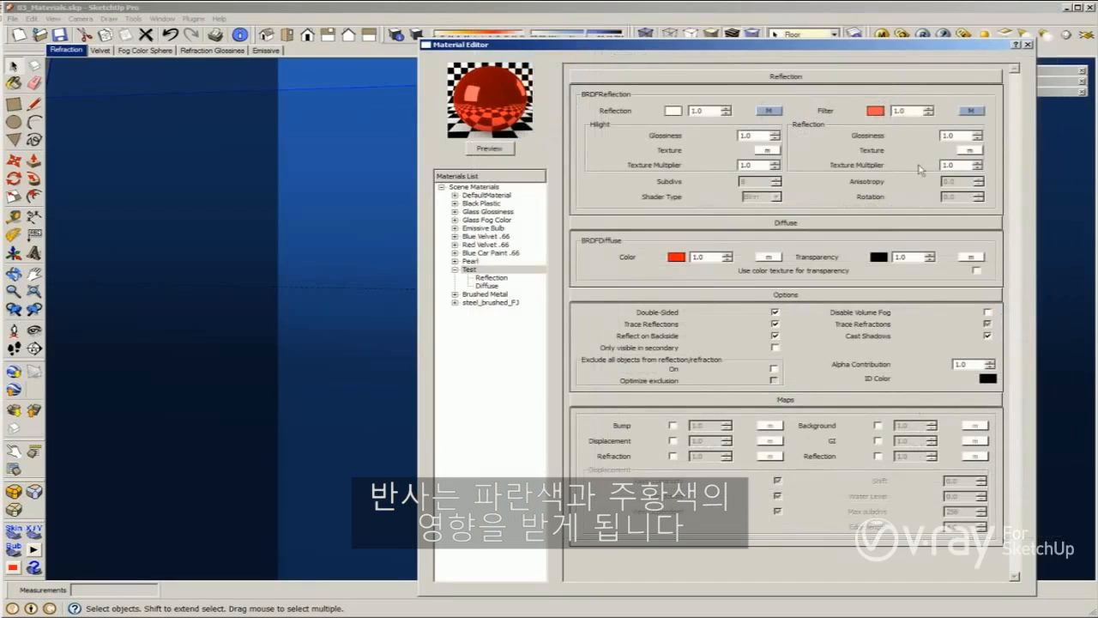
Step: Update the Test material's preview and render the trophy with the checkered reflection filter
click(507, 151)
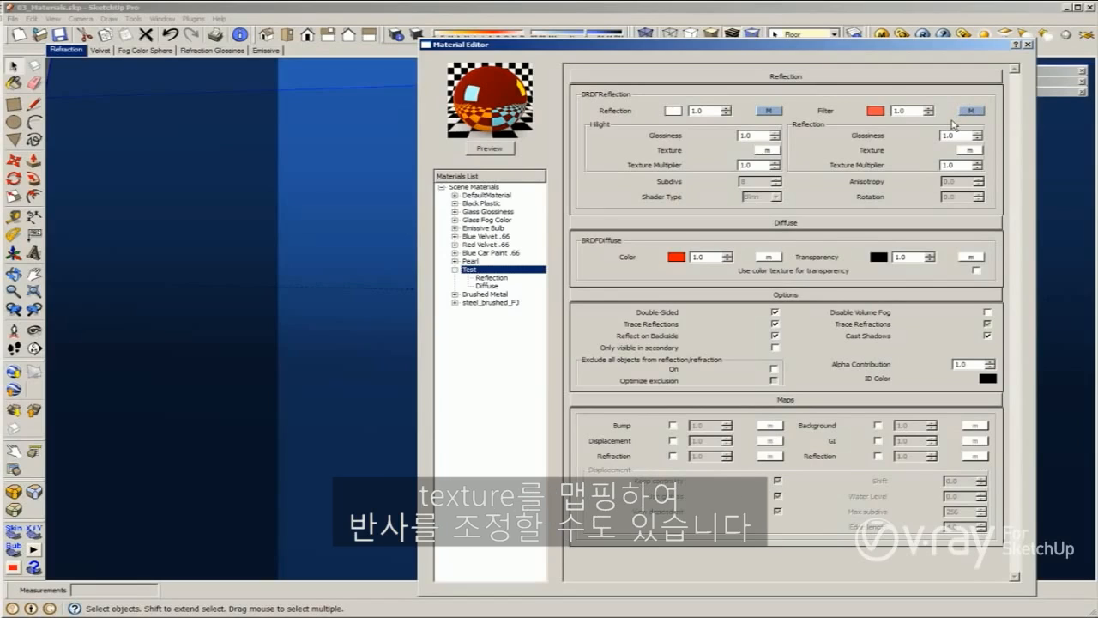
click(924, 34)
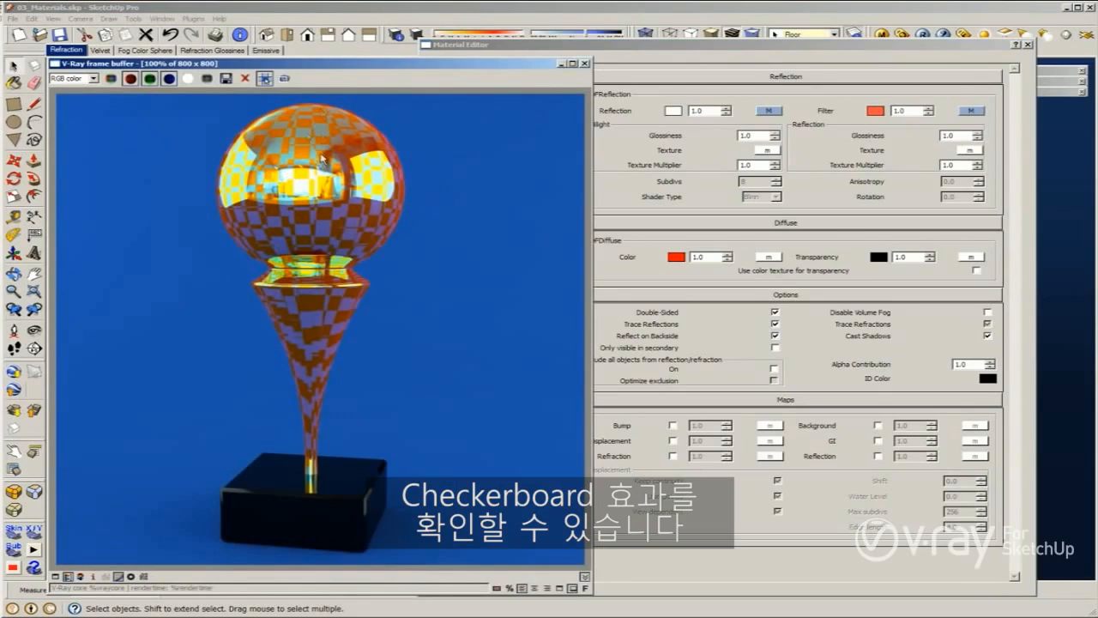
click(922, 151)
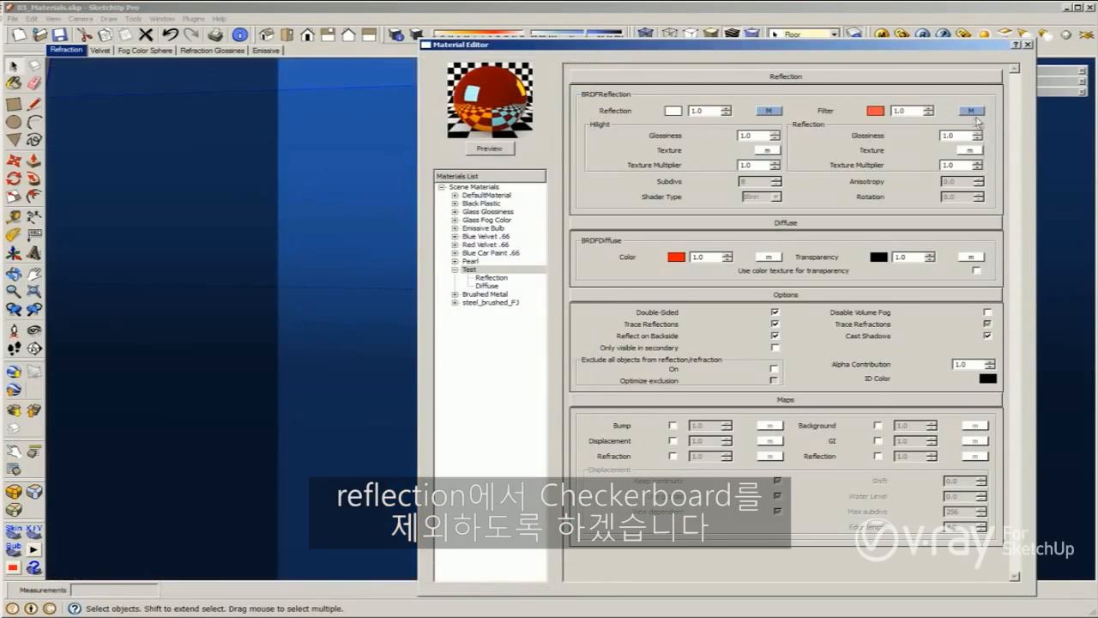
Step: Remove the TexChecker map from the Test material's reflection filter by setting its texture to None, and review the last render
click(971, 110)
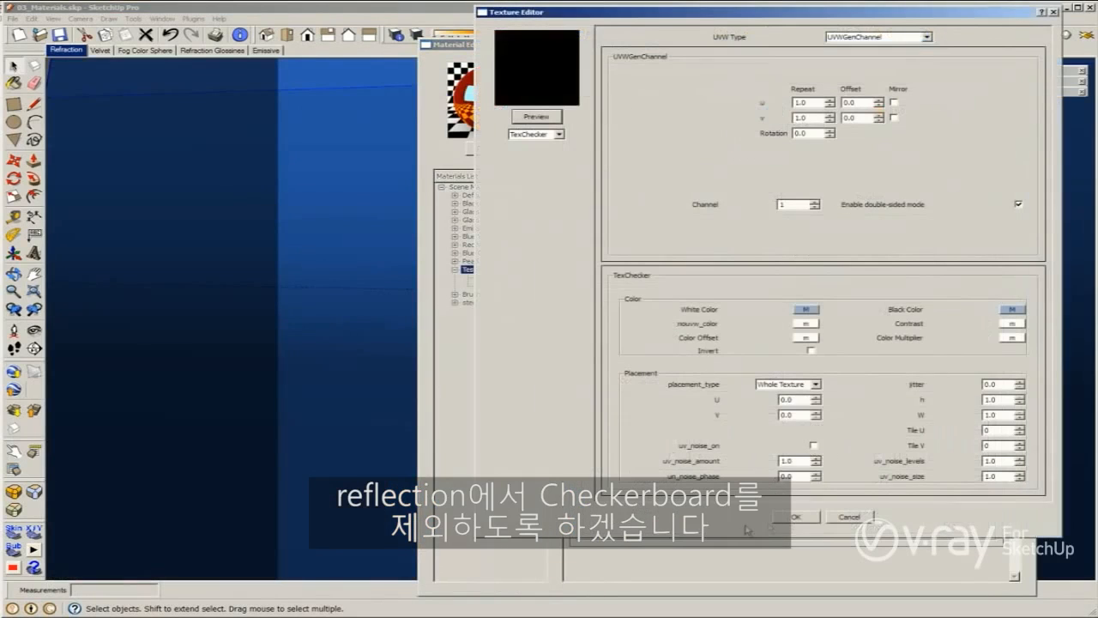
click(544, 134)
click(539, 163)
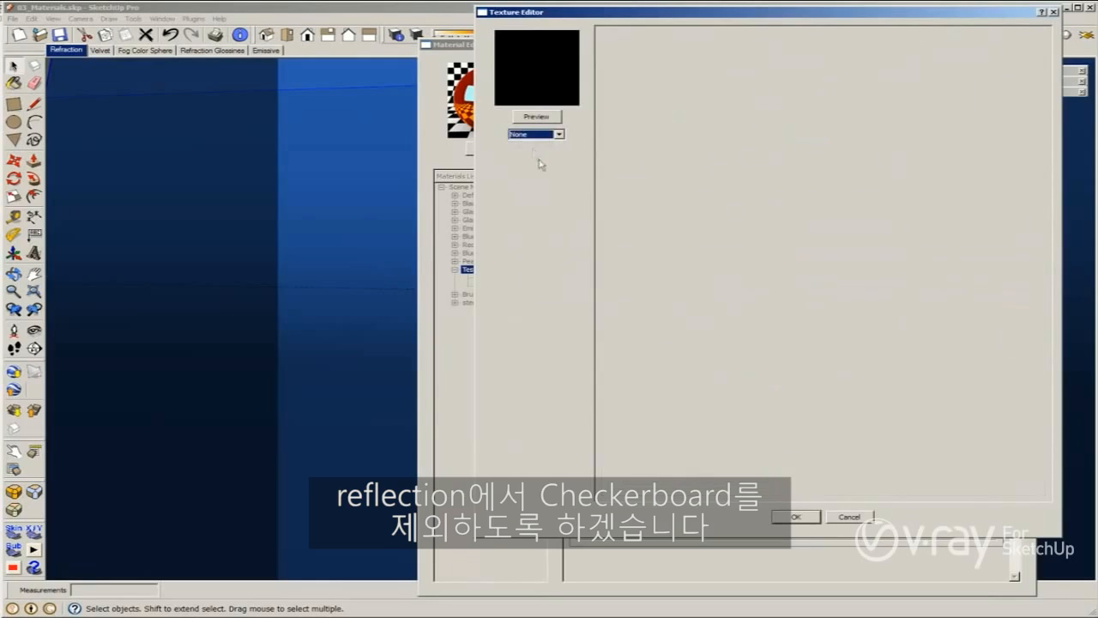
click(795, 517)
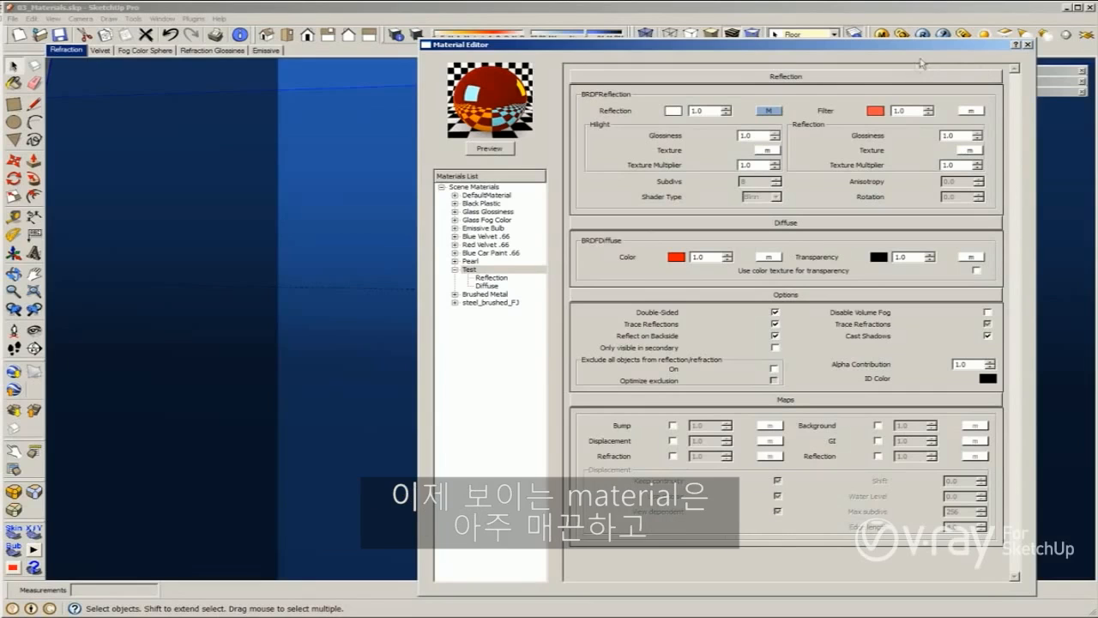
click(964, 35)
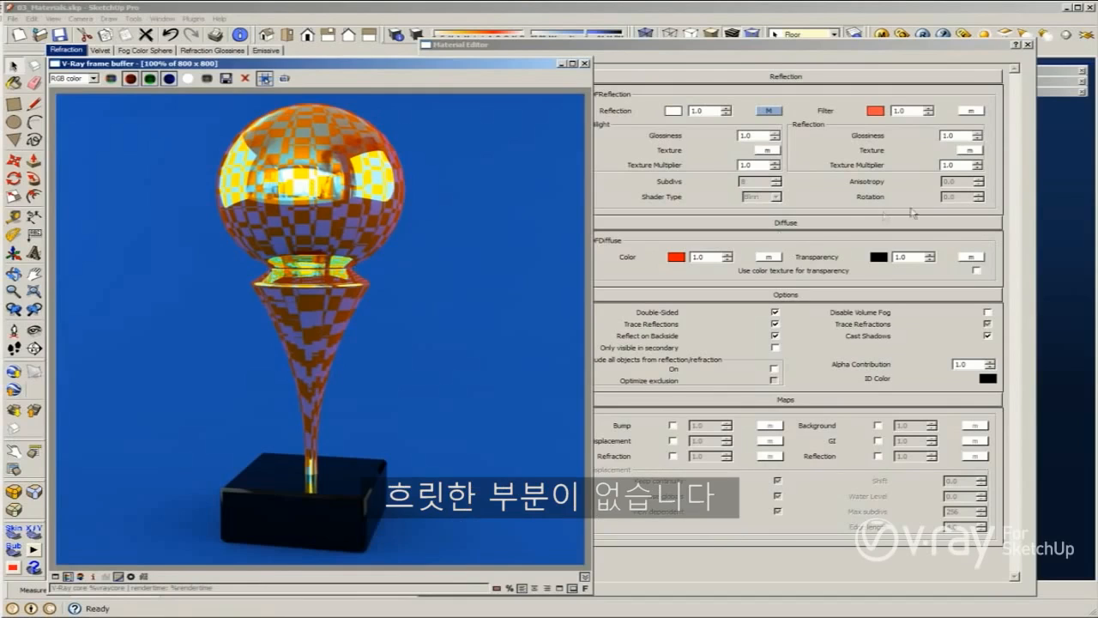
click(688, 136)
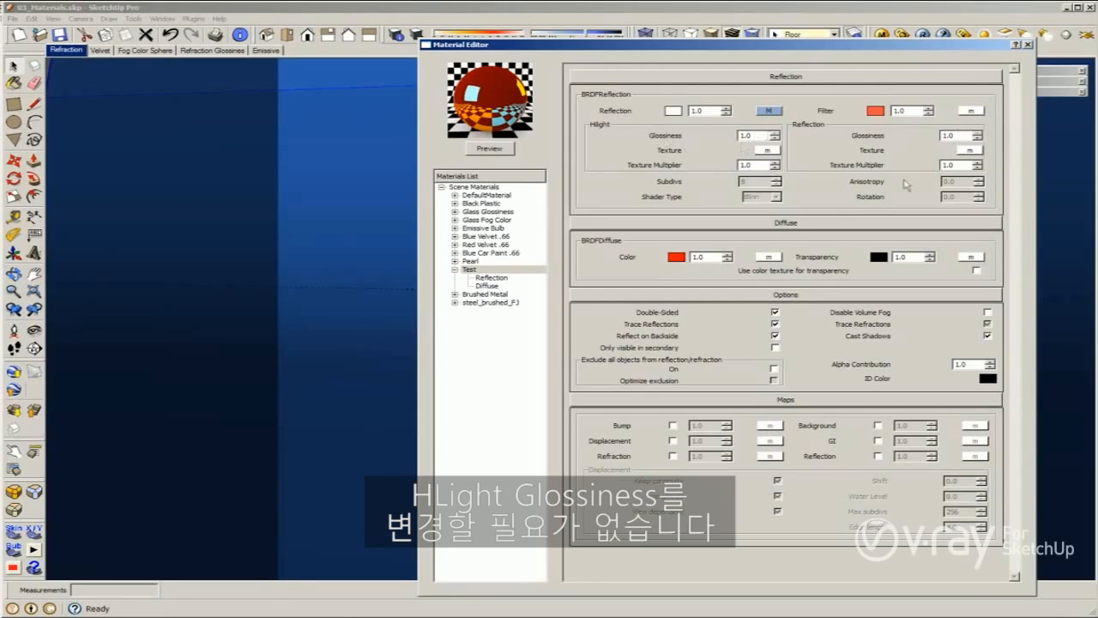
Step: Set the Test material's reflection glossiness to 0.75 and check it in the preview and a full render
drag(965, 135, 843, 135)
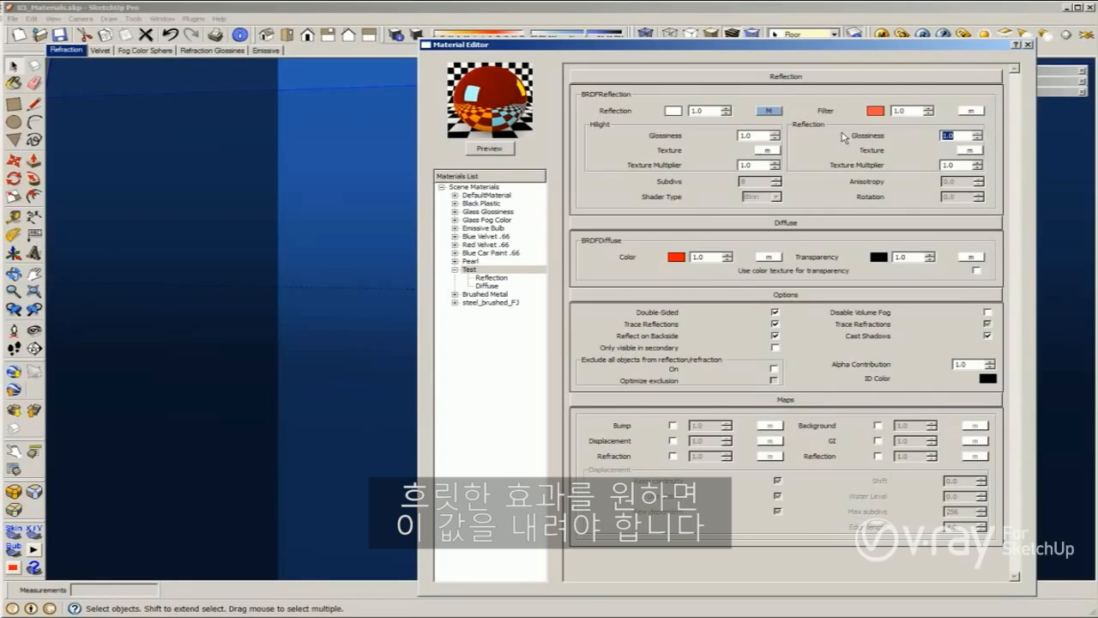
key(BackSpace)
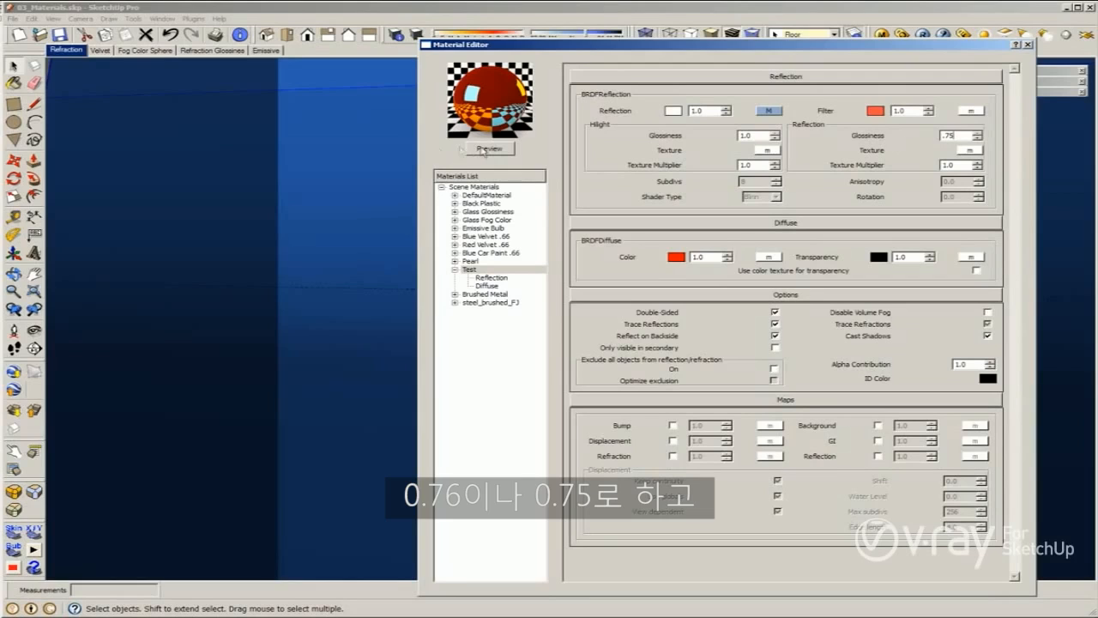
click(497, 147)
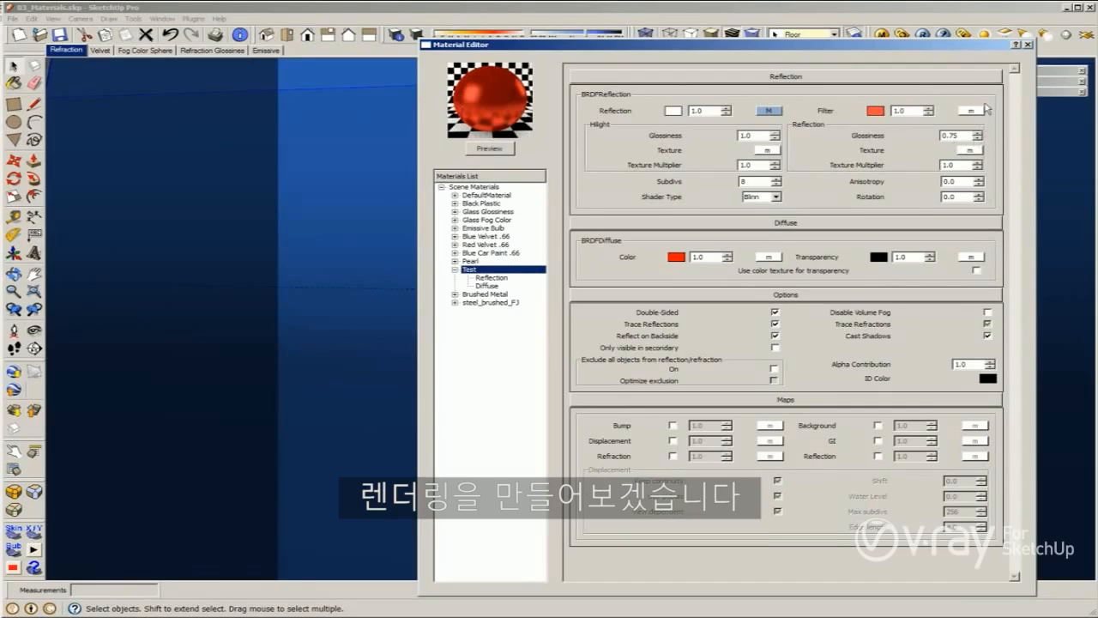
click(922, 36)
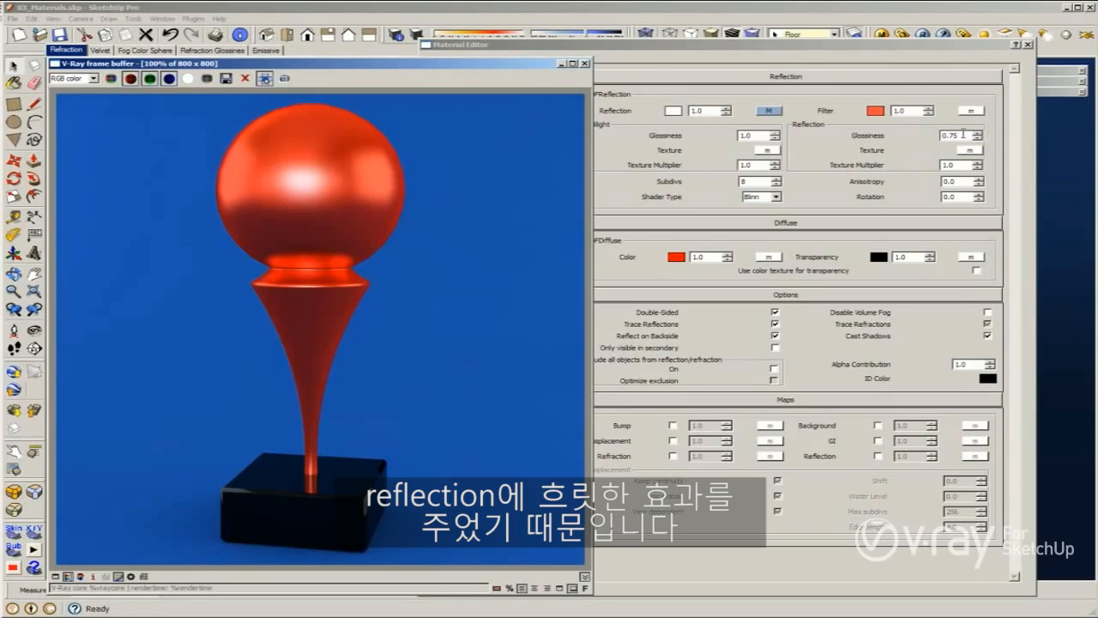
click(691, 146)
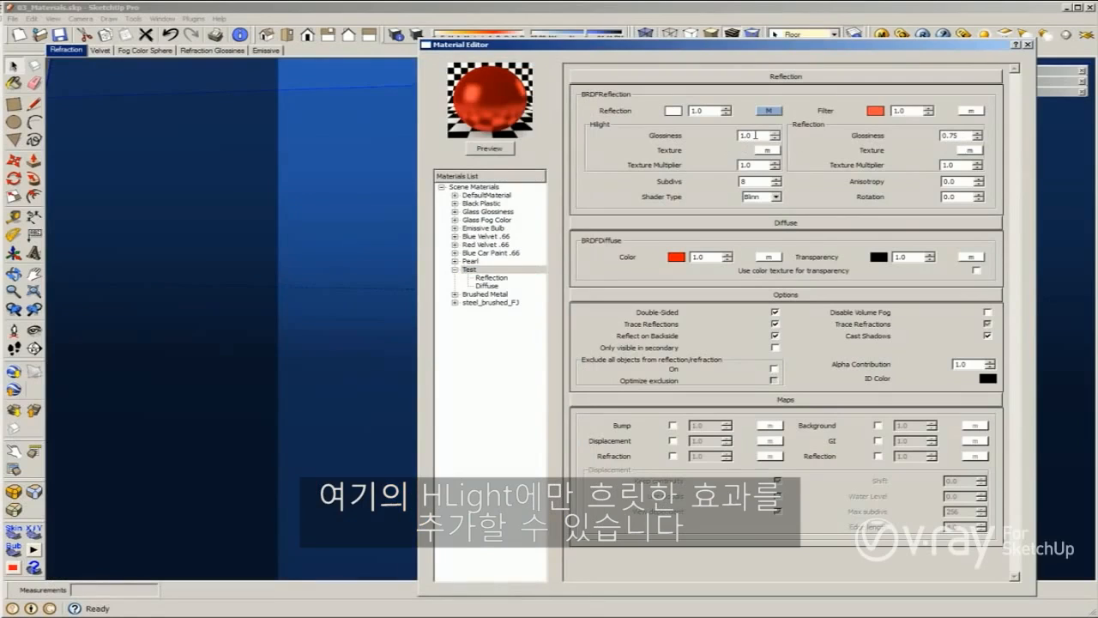
Step: Try a highlight glossiness of 0.75 and restore both the reflection and highlight glossiness to 1.0
double_click(755, 134)
key(BackSpace)
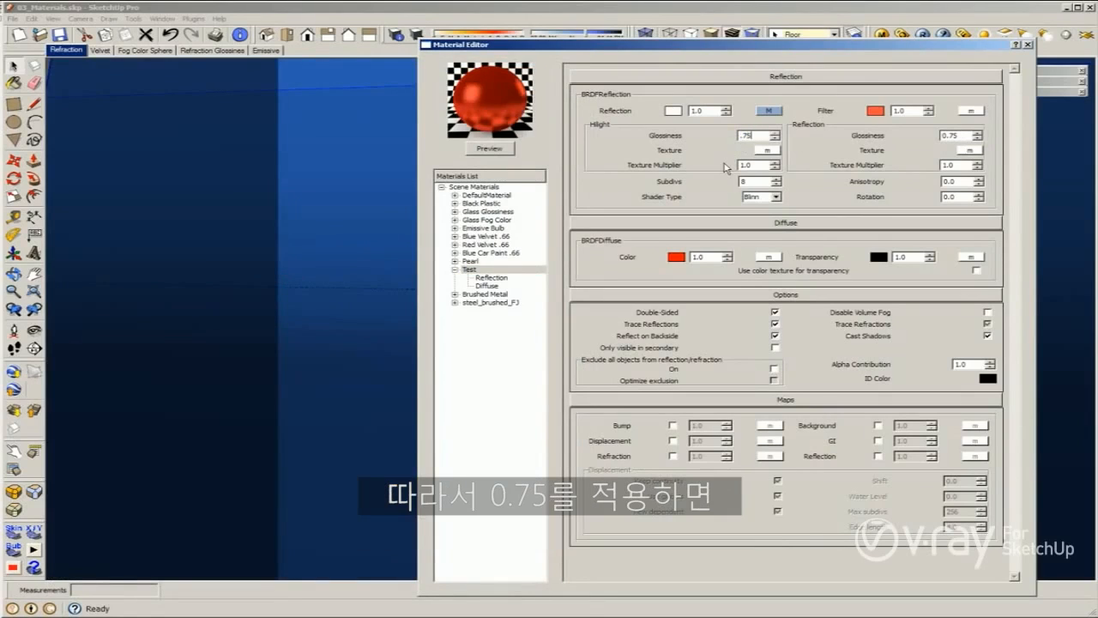
double_click(958, 136)
text(1)
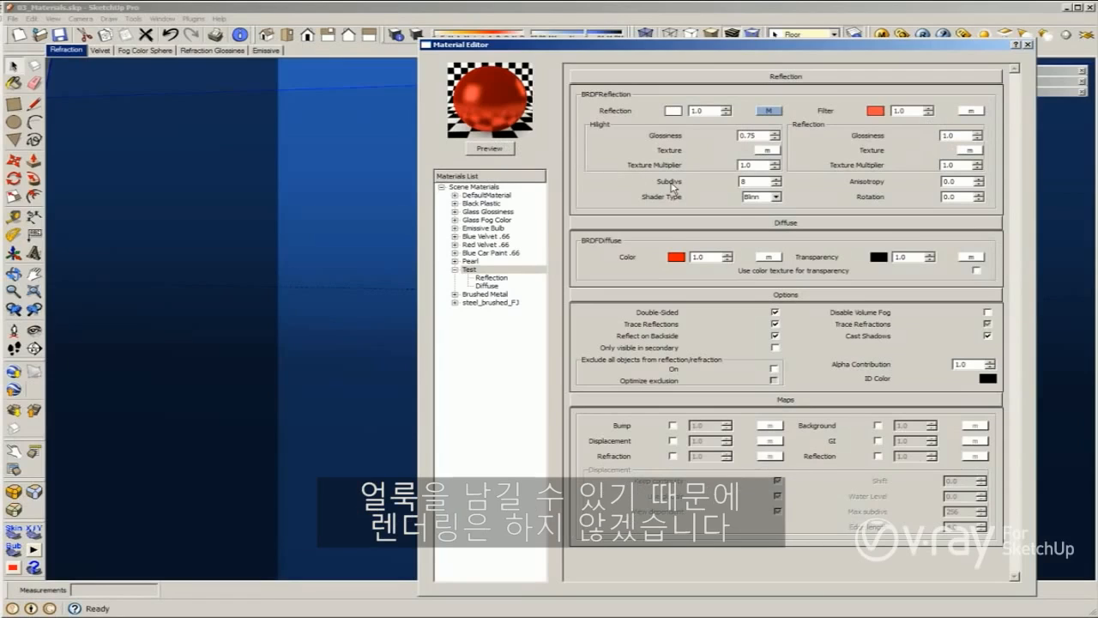
drag(760, 136, 713, 135)
text(1)
Step: Examine the reflection glossiness texture slot and the TexFresnel map of the Test material's reflection without changing them
drag(958, 136, 940, 136)
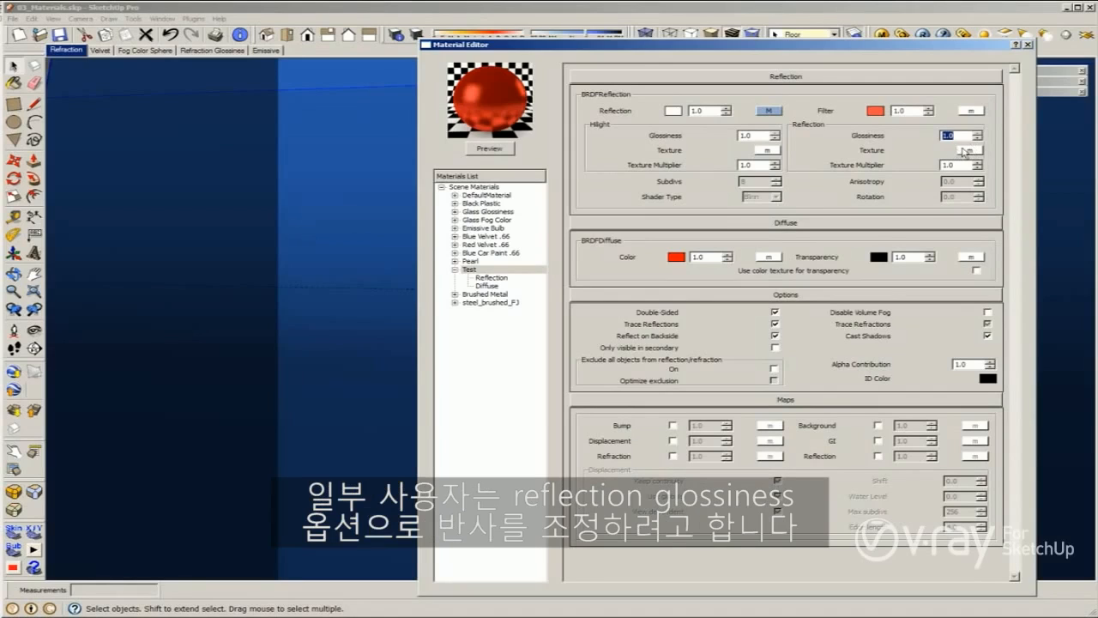
click(970, 150)
click(845, 518)
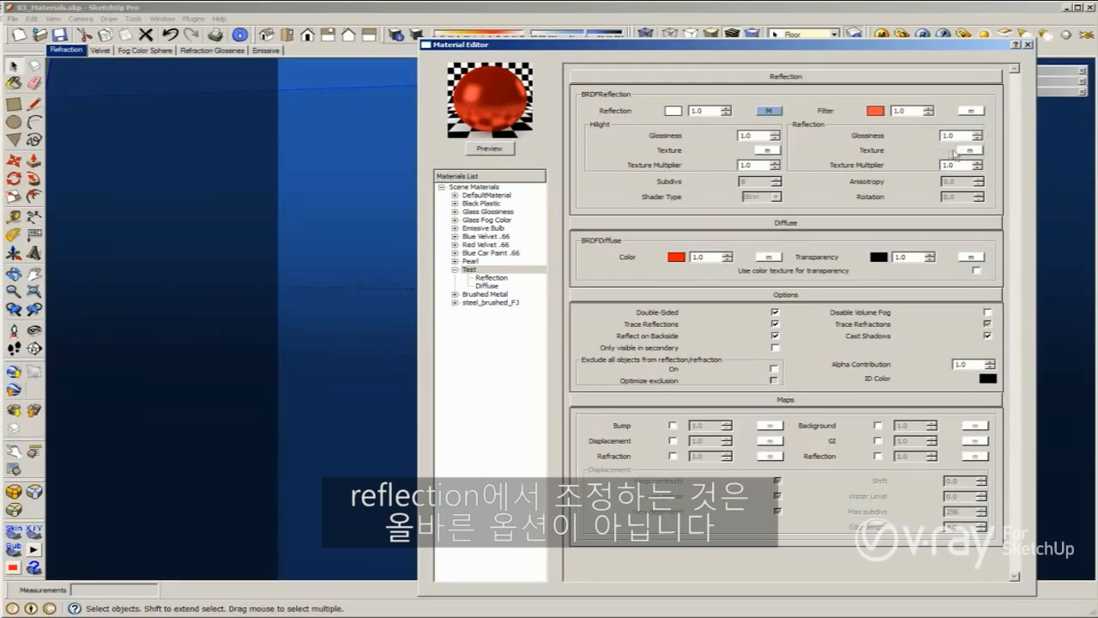
click(770, 111)
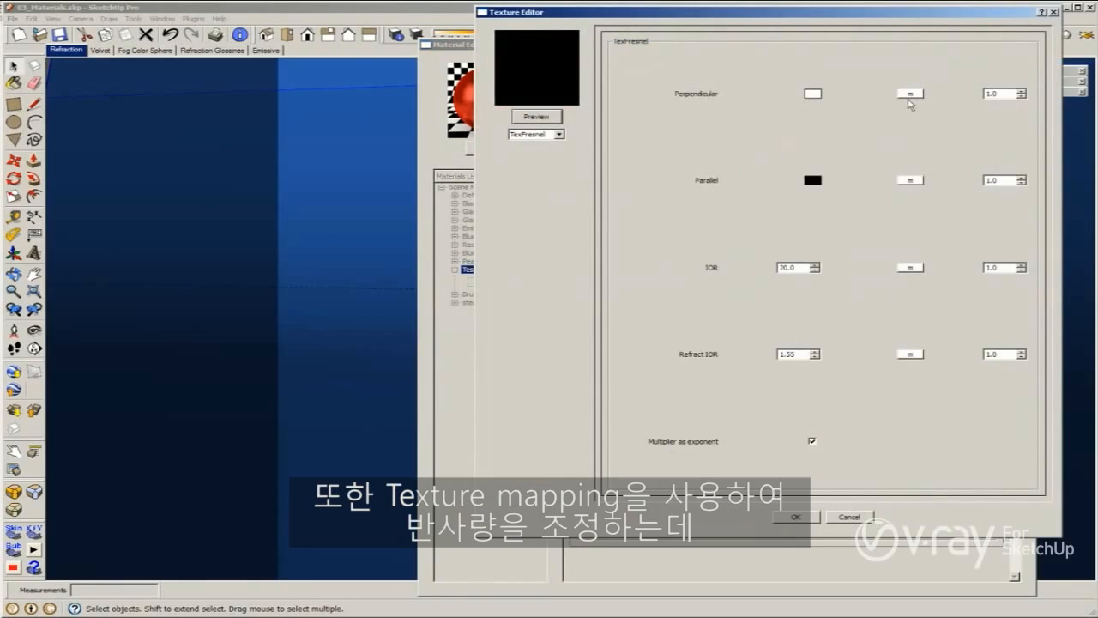
click(813, 519)
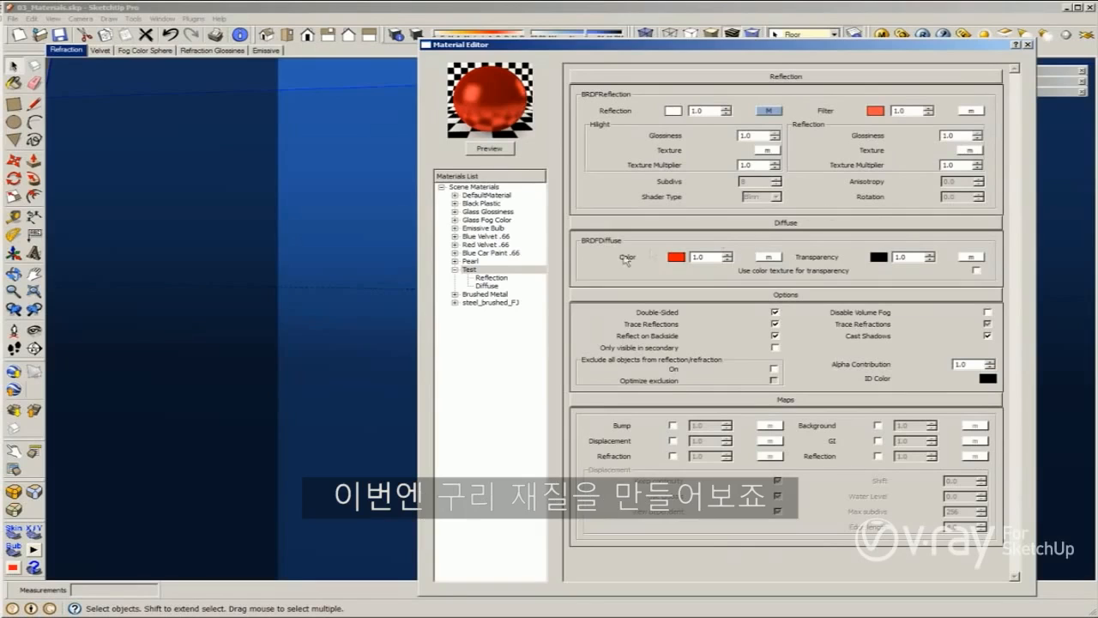
Step: Set the Test material's diffuse color to dark copper brown (RGB 107, 53, 0) and update the preview
click(677, 258)
click(532, 213)
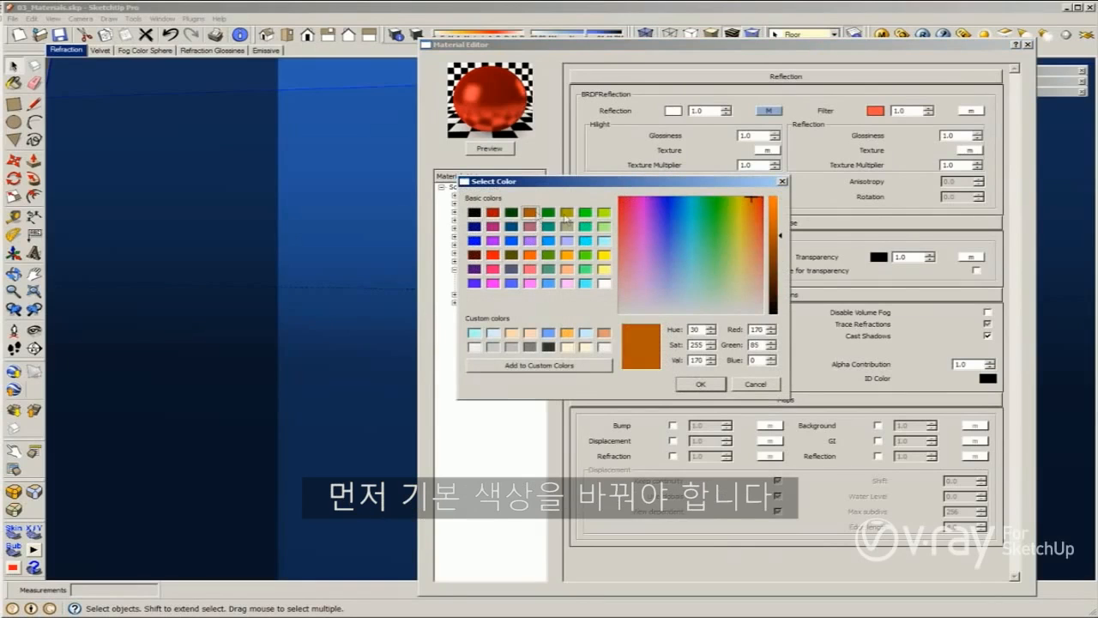
drag(778, 257, 779, 264)
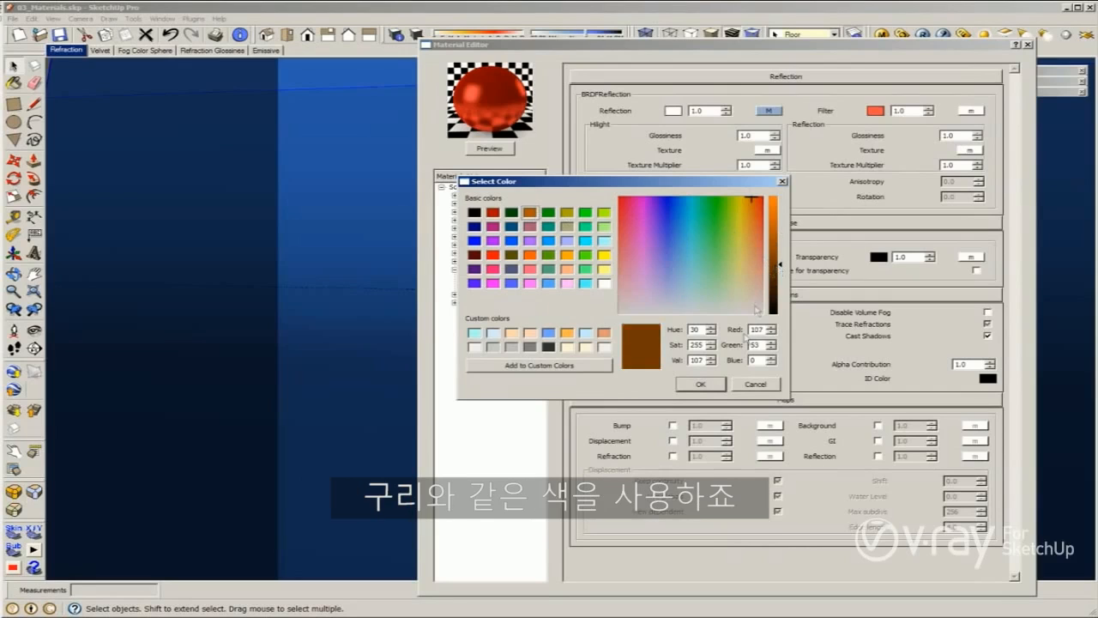
click(702, 384)
click(503, 151)
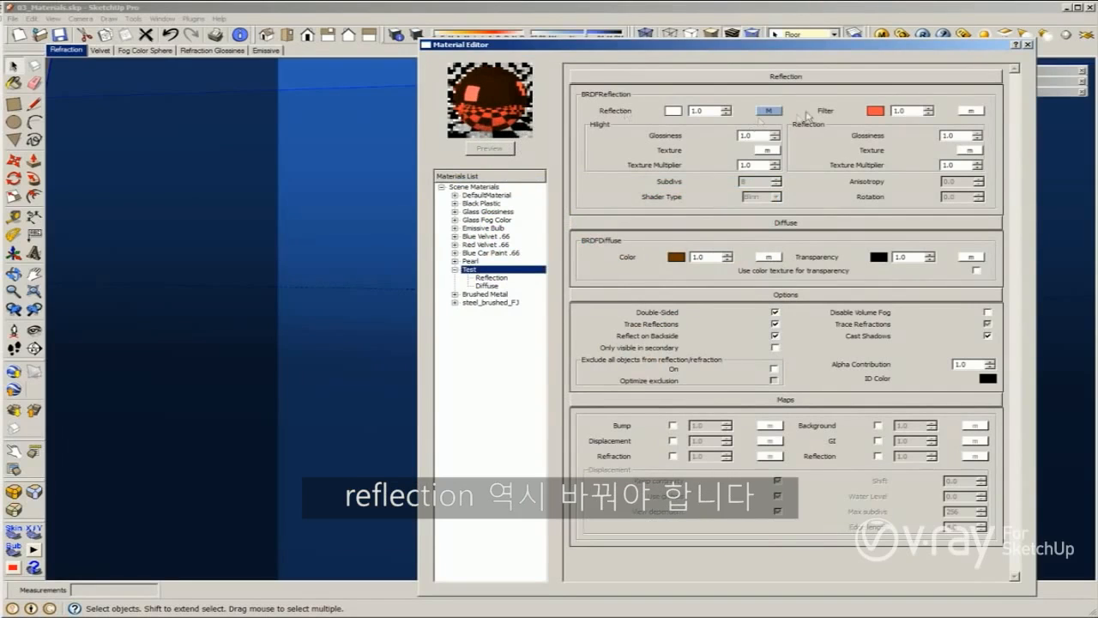
Step: Set the reflection filter color to light copper (RGB 171, 115, 59) and check it in the preview and a full render
click(875, 111)
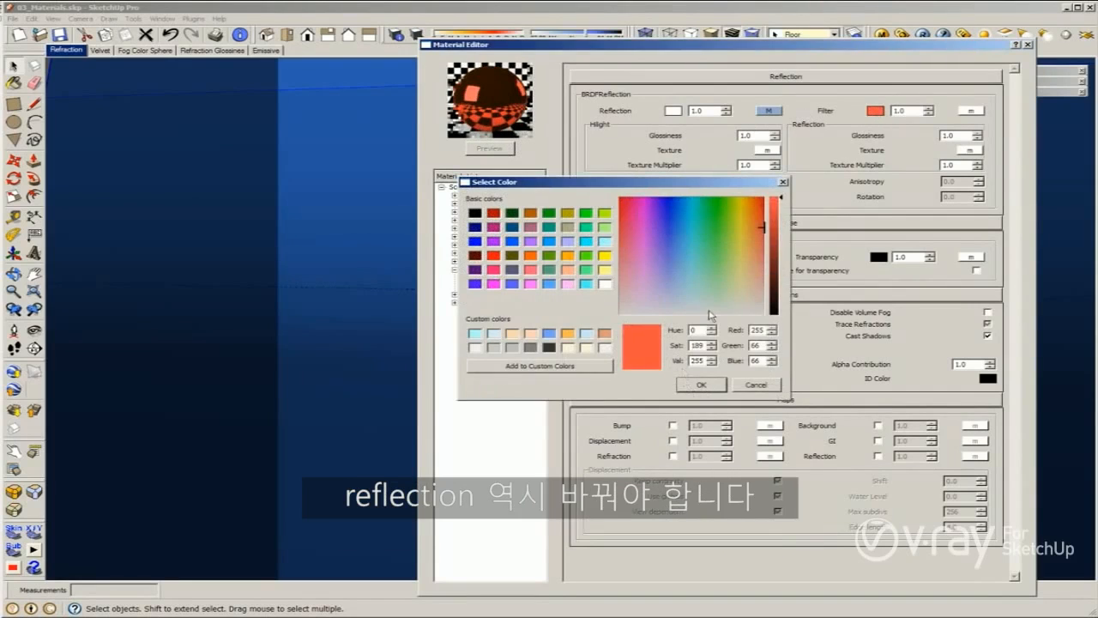
click(698, 384)
click(875, 111)
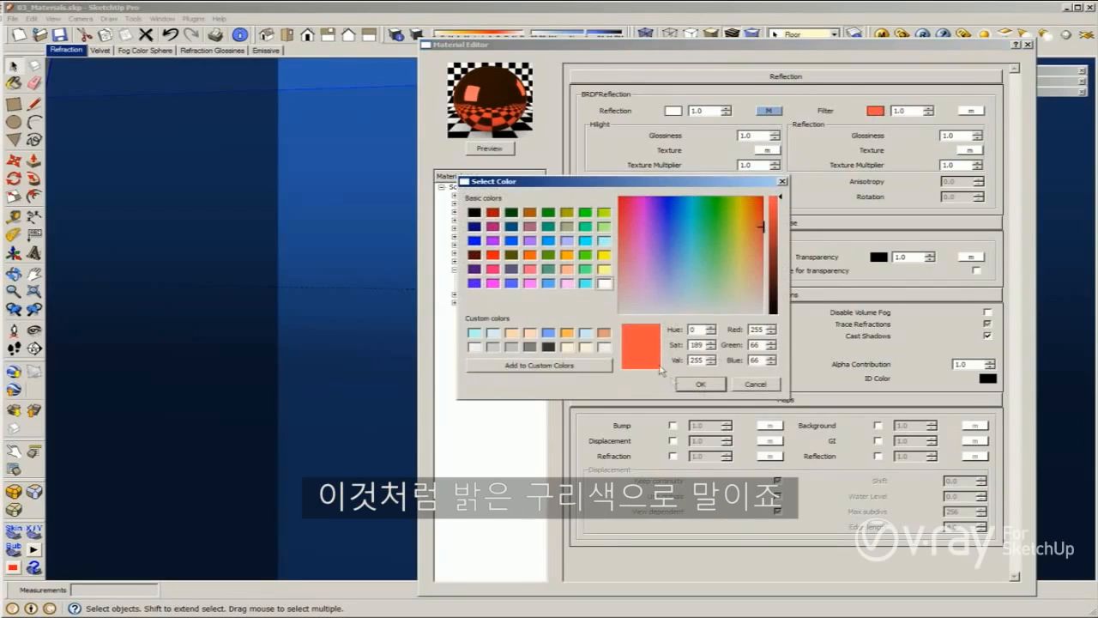
drag(744, 285, 751, 239)
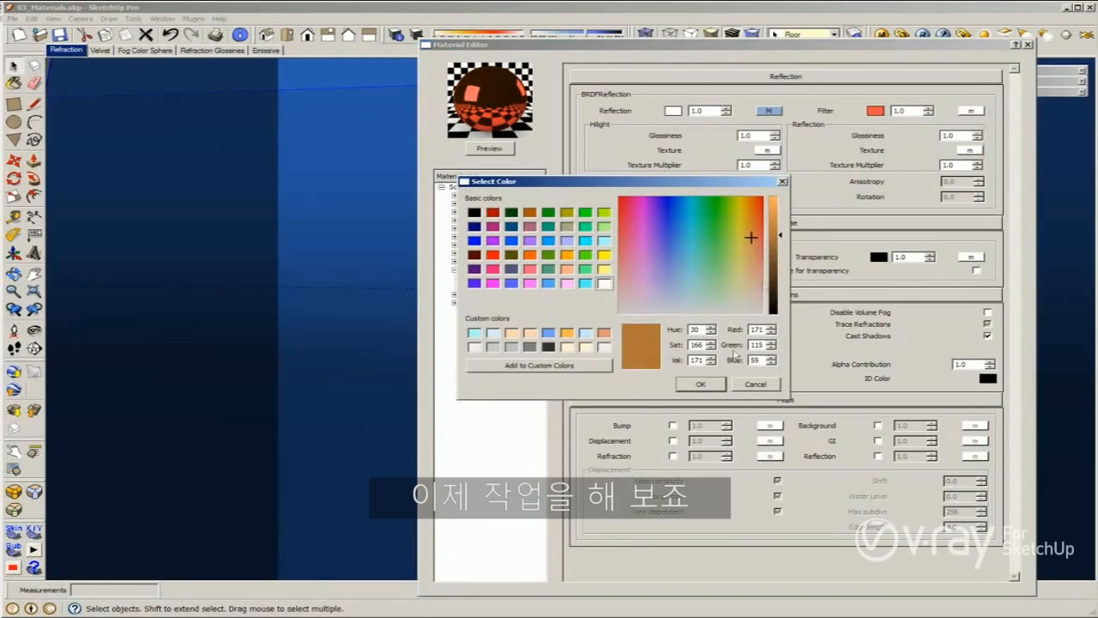
click(700, 383)
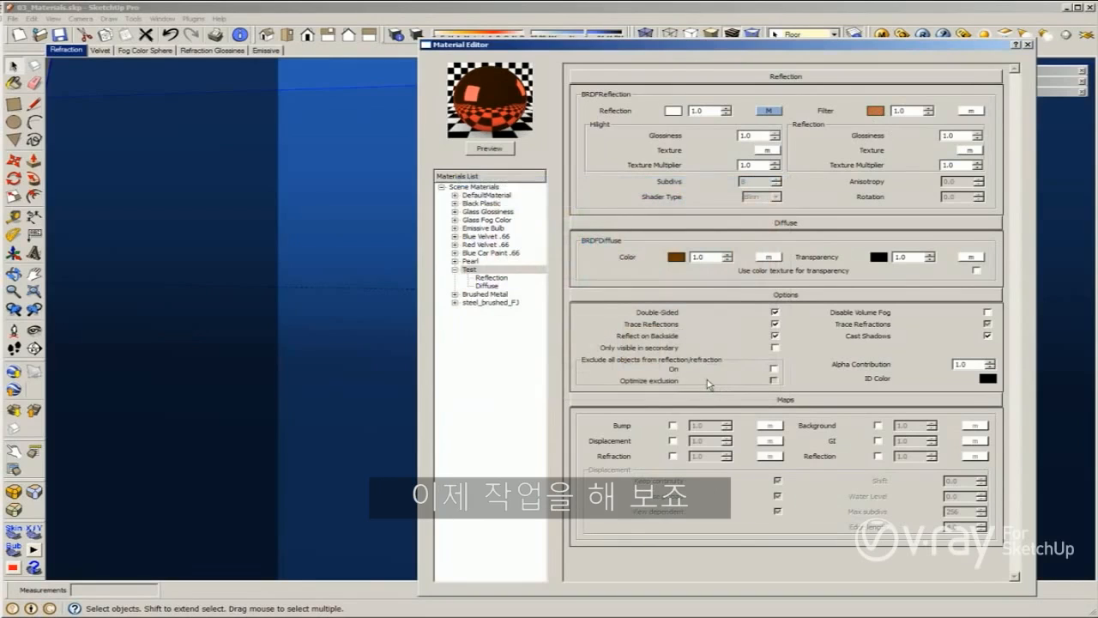
click(488, 149)
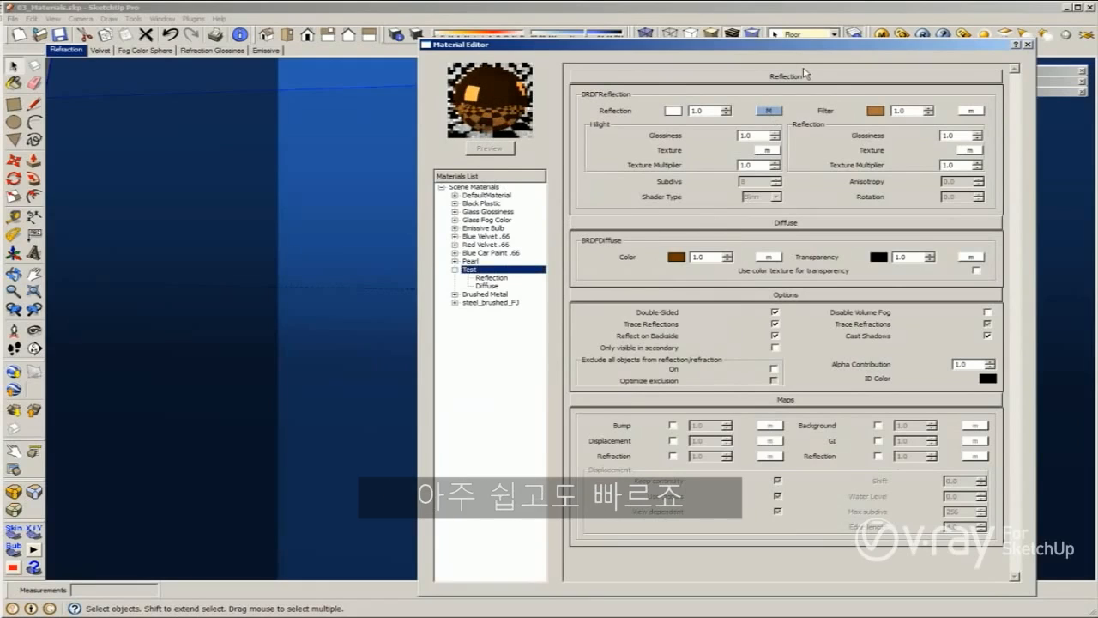
click(923, 35)
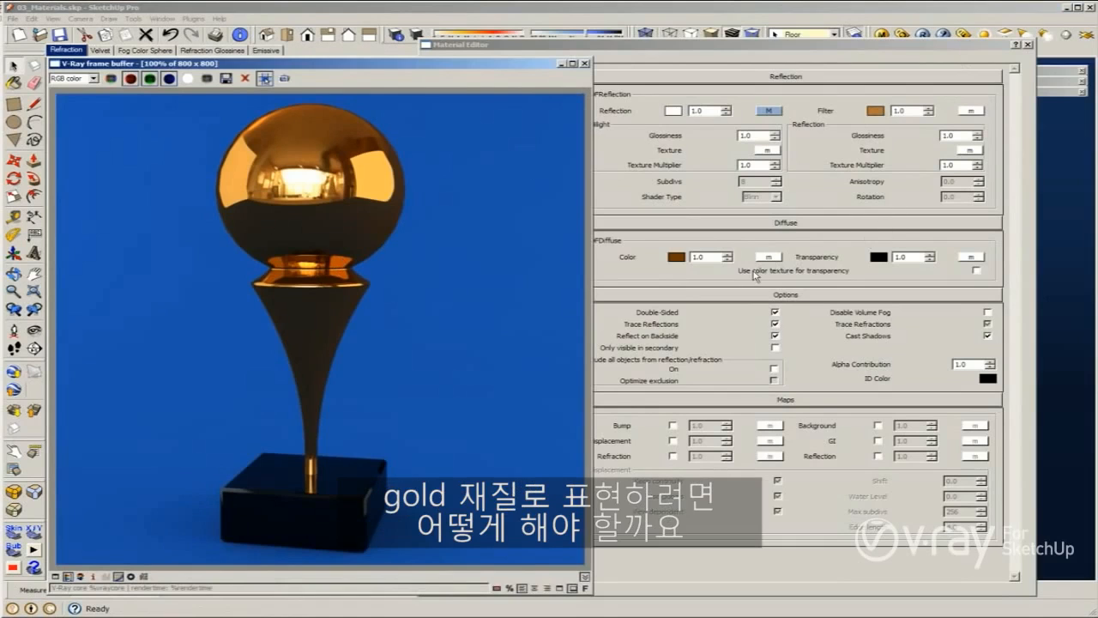
Step: Change the Test material's diffuse color to a muted brown (RGB 91, 64, 38) as the base for gold
click(677, 257)
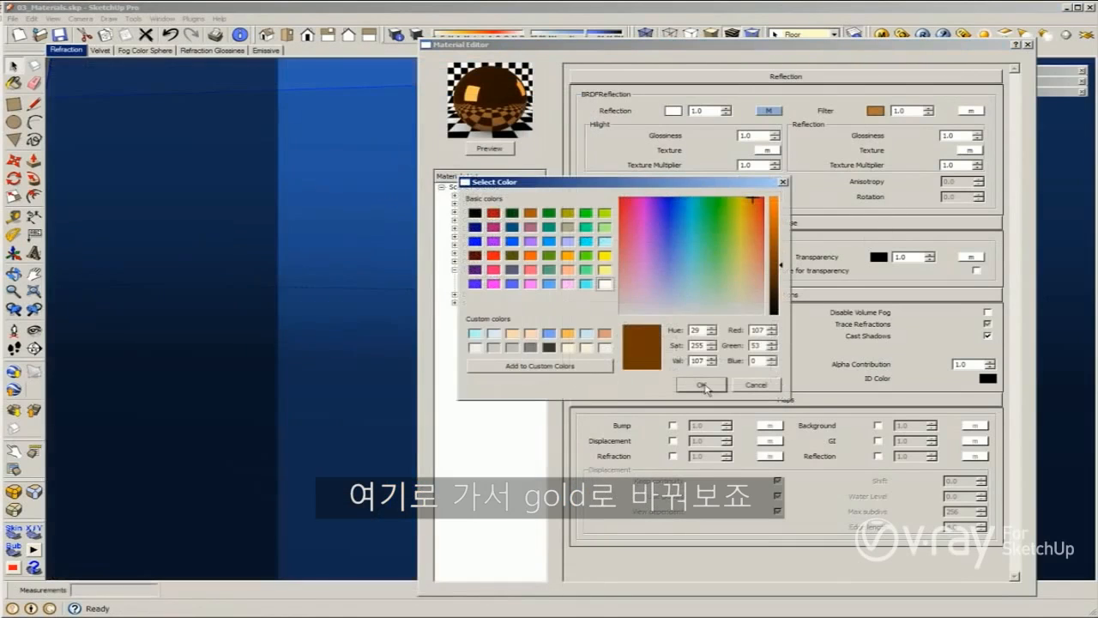
drag(747, 280, 754, 246)
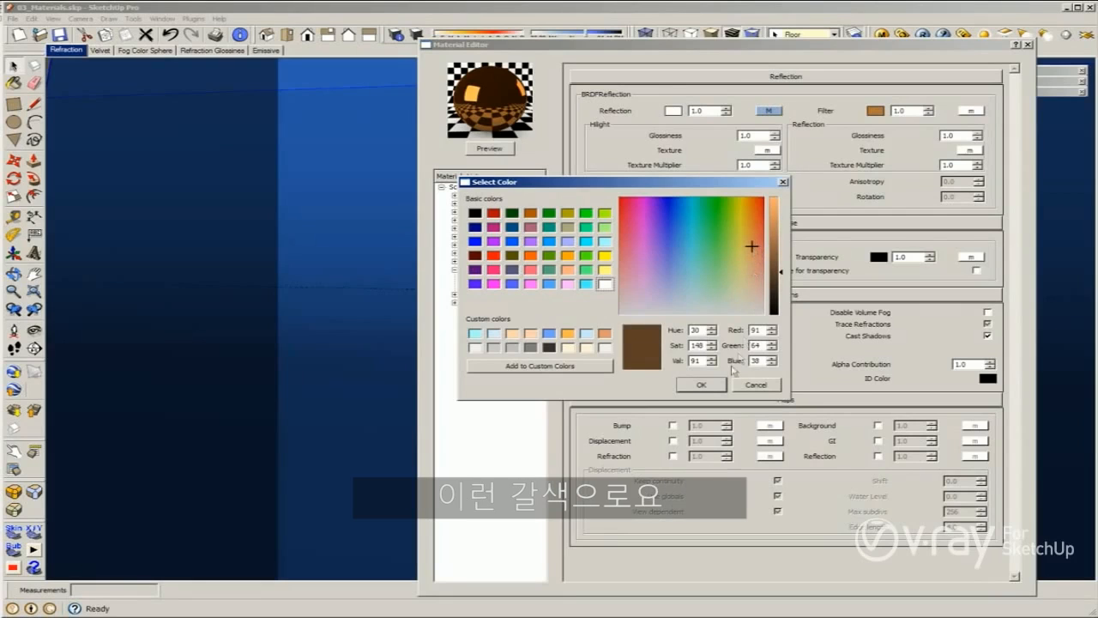
click(701, 384)
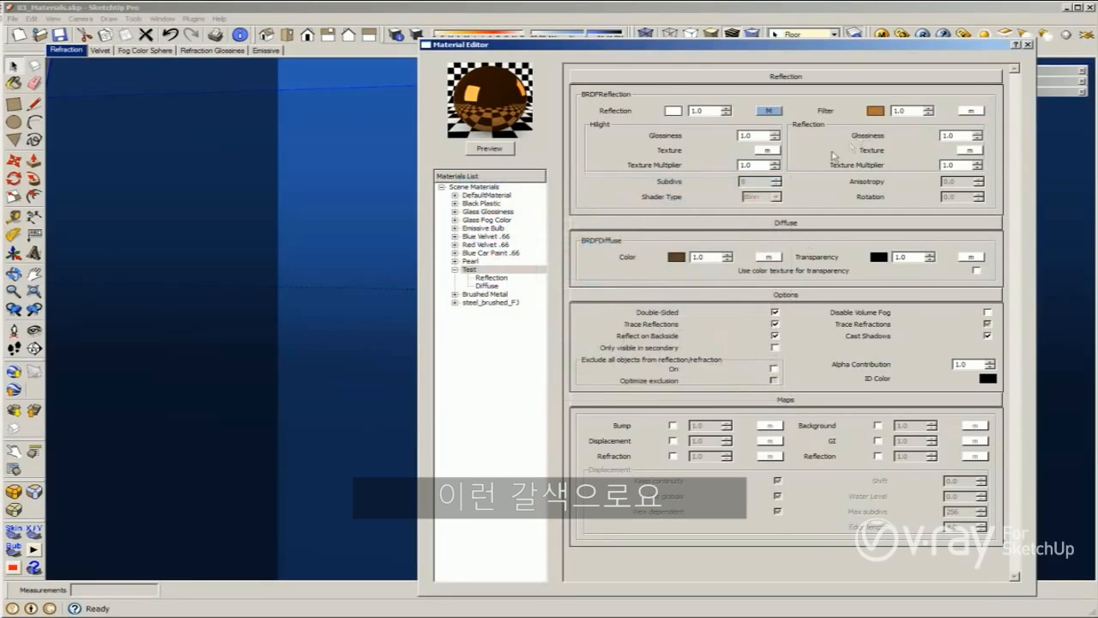
Step: Set the Test material's reflection filter color to gold (RGB 232, 200, 116), update the preview and render the trophy
click(875, 111)
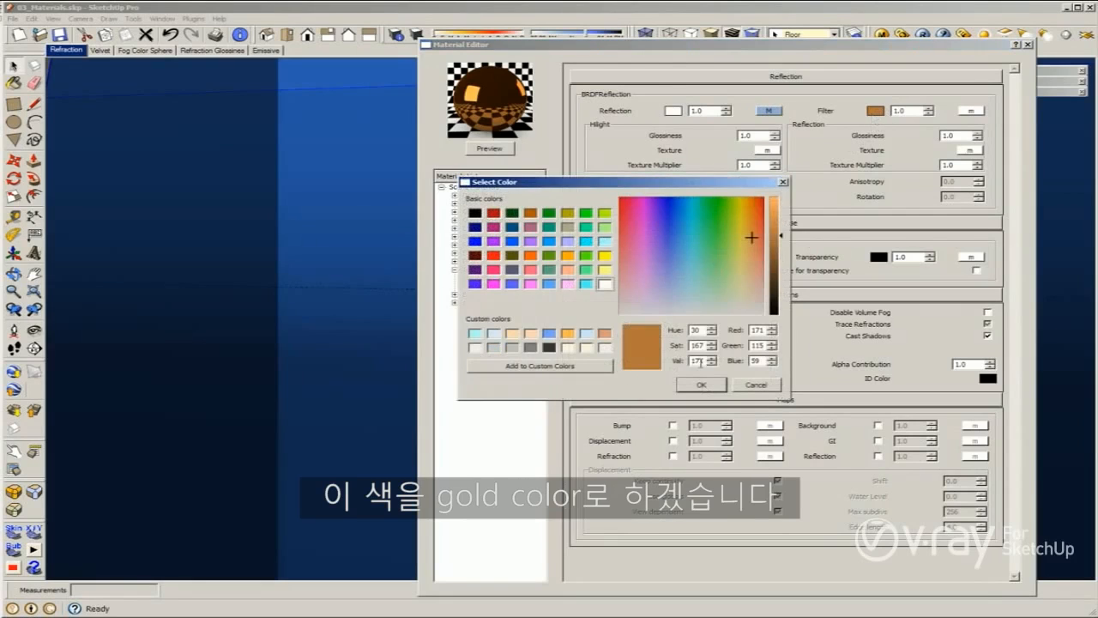
click(738, 240)
drag(738, 240, 744, 269)
drag(772, 217, 772, 207)
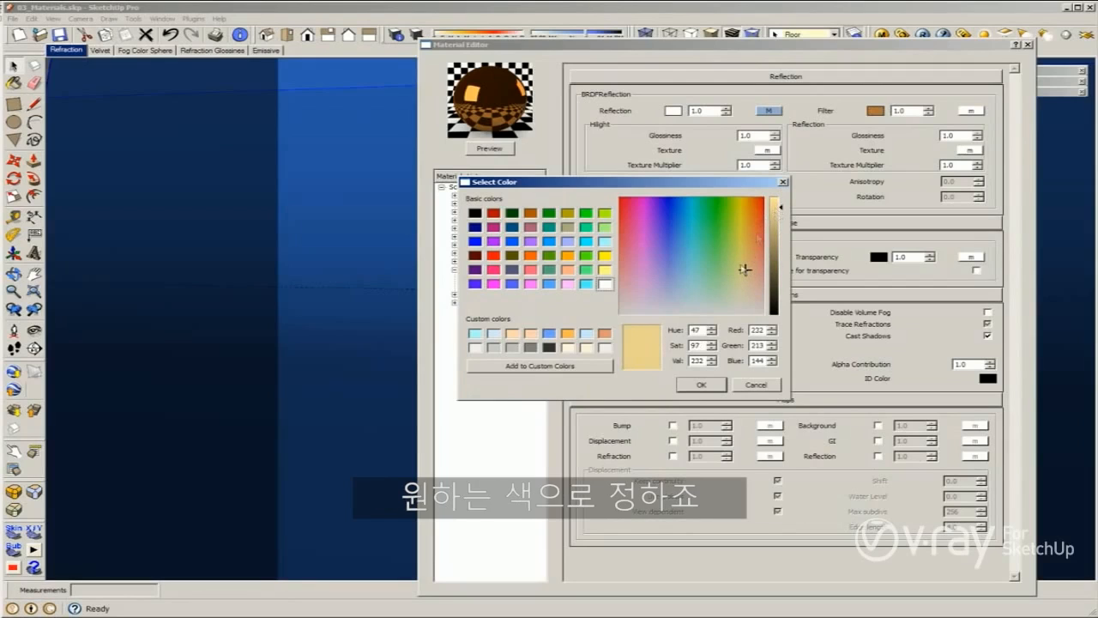
click(747, 257)
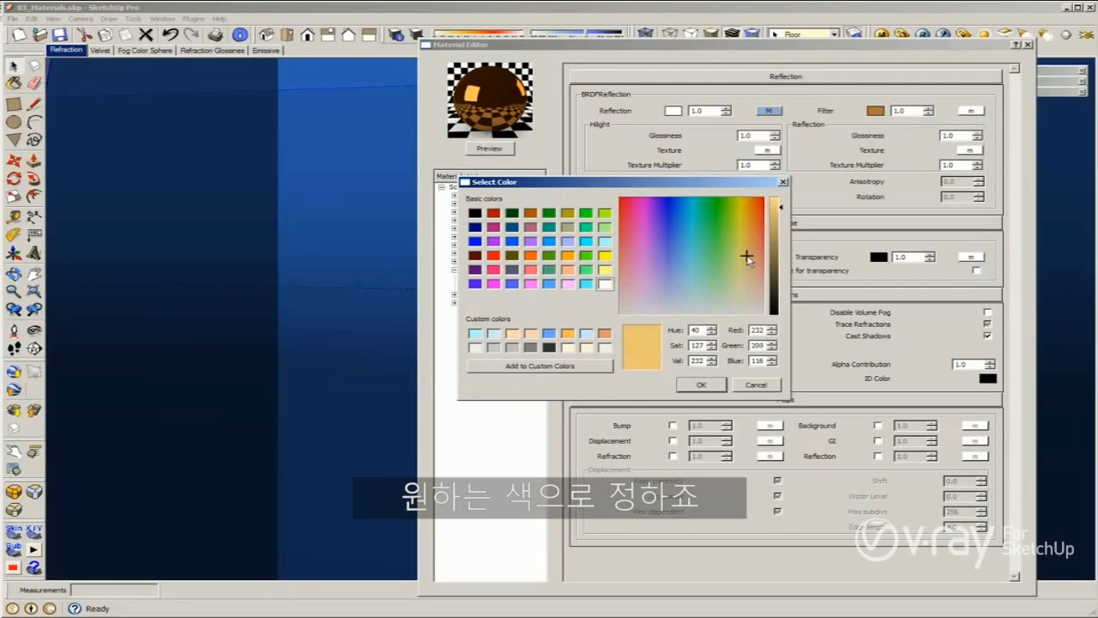
click(700, 385)
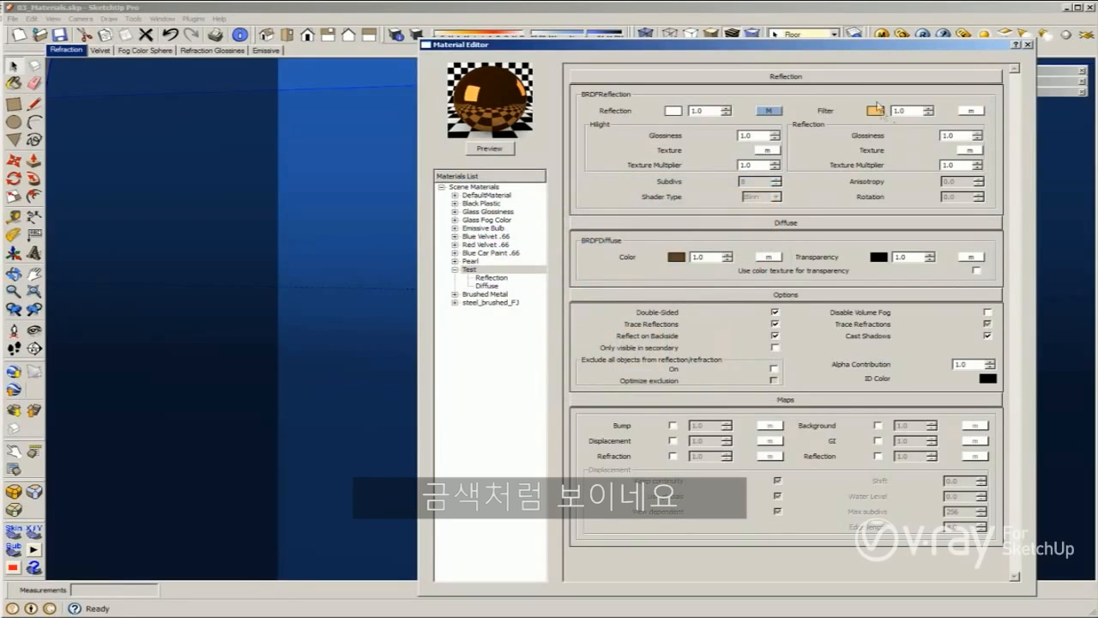
click(489, 148)
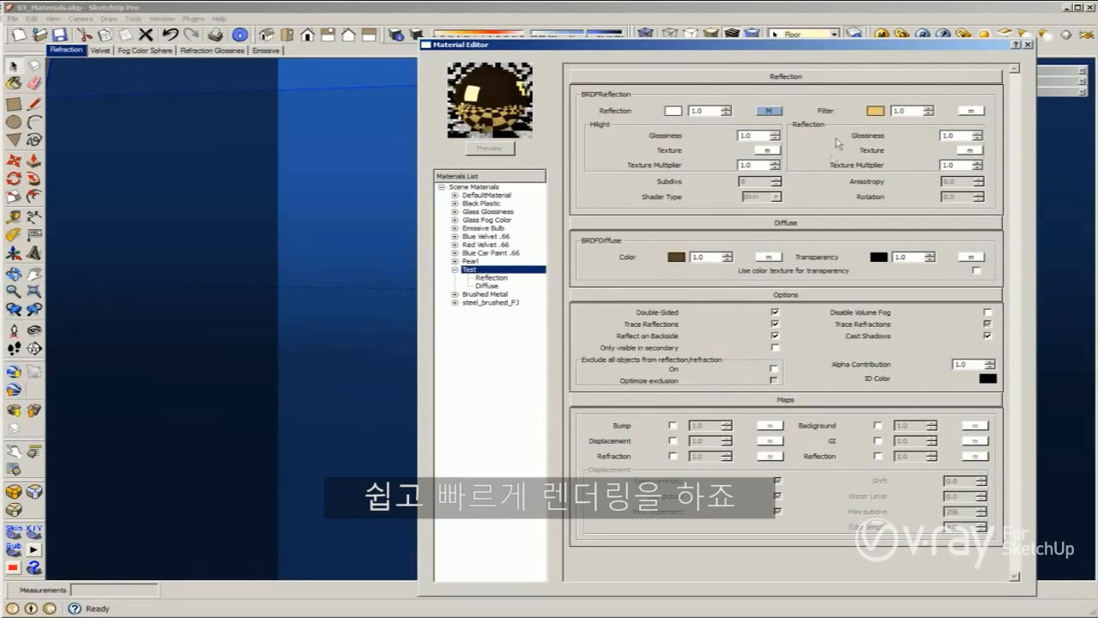
click(922, 35)
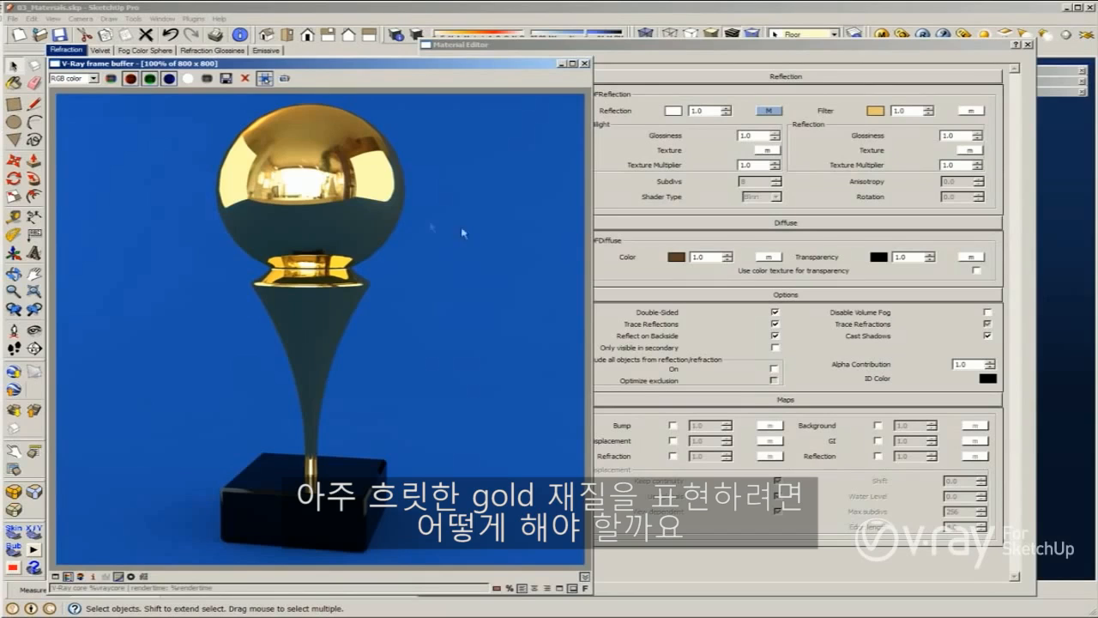
Step: Lower the Test material's reflection glossiness to 0.5 and update the preview
double_click(953, 136)
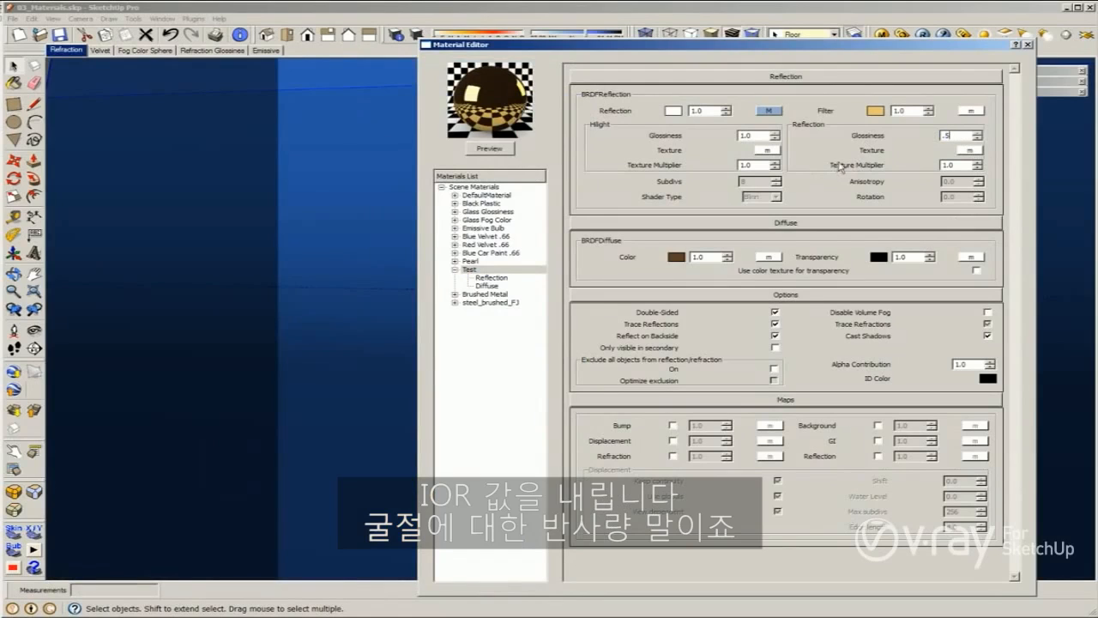
key(Return)
click(488, 149)
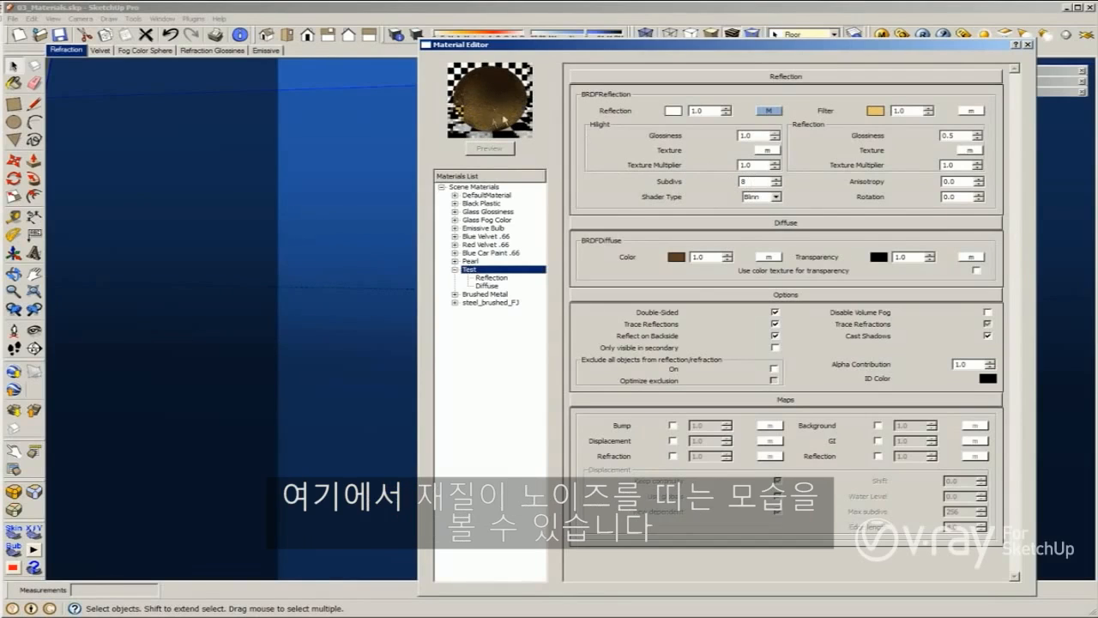
Step: Raise the reflection subdivs to 32, then check the blurry gold in the preview and a full render
double_click(744, 182)
text(32)
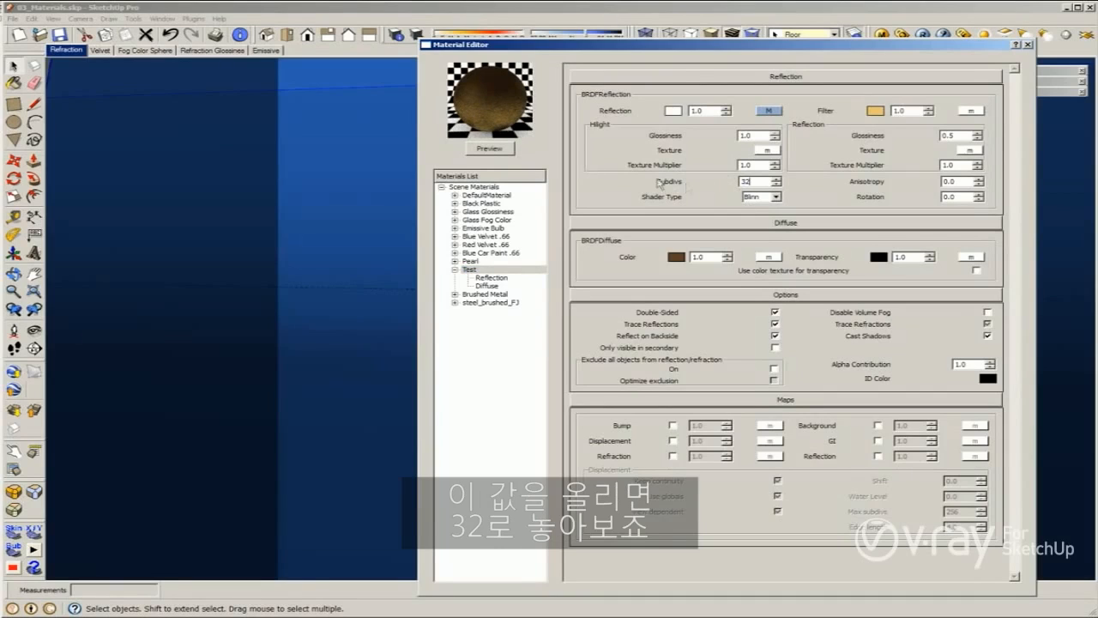
click(506, 148)
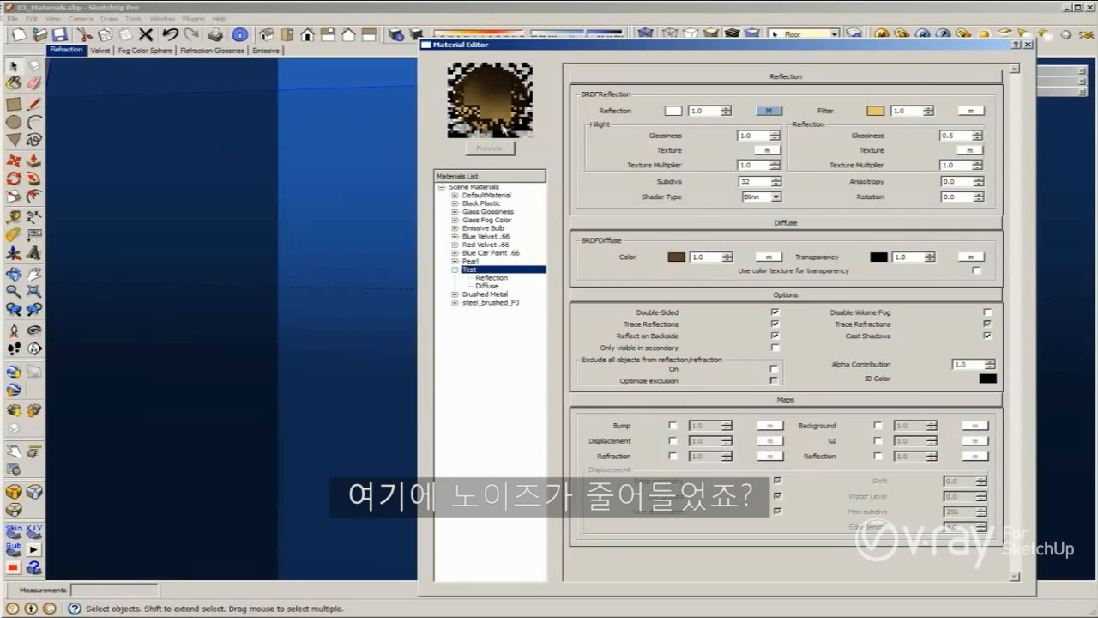
click(925, 35)
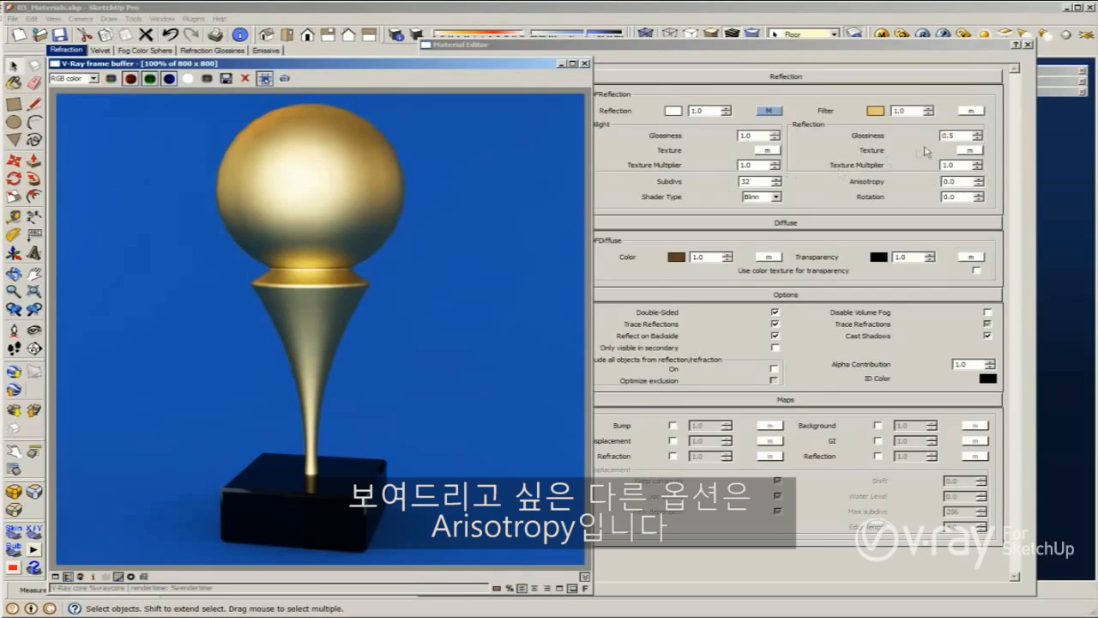
Step: Set the Test material's reflection glossiness to 0.85 and update the preview
click(826, 187)
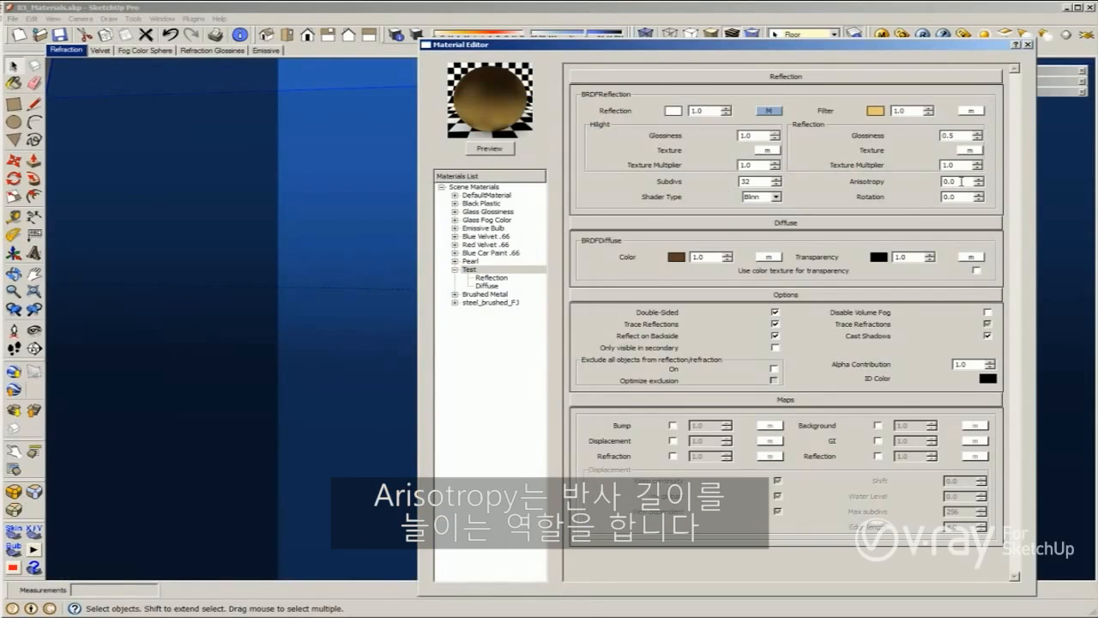
drag(956, 135, 897, 149)
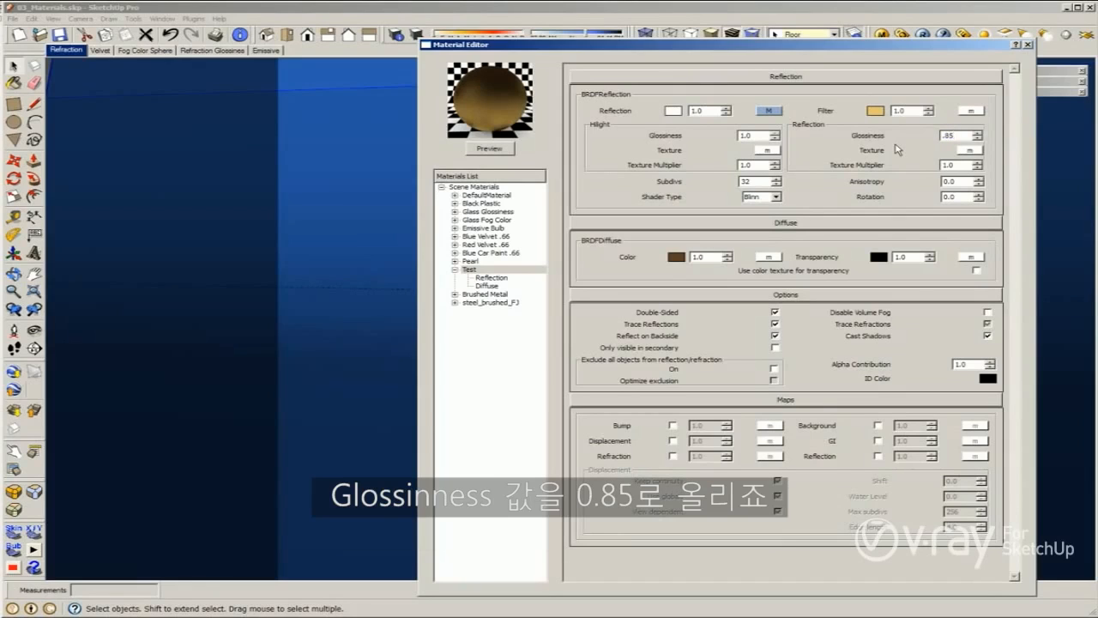
click(491, 148)
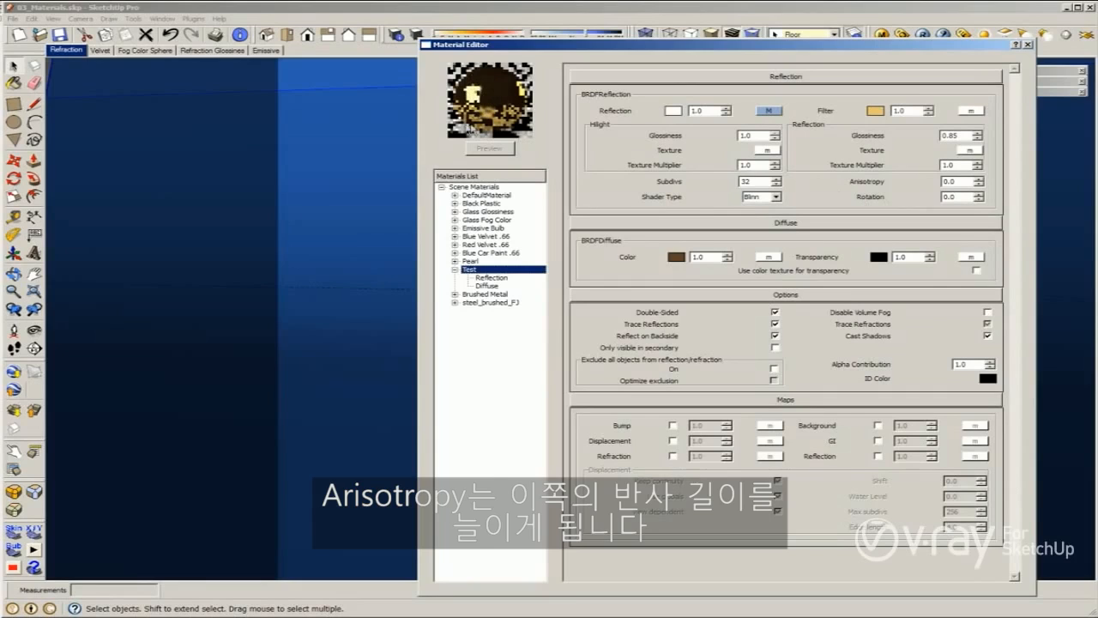
Step: Set the reflection anisotropy to -0.8 and the subdivs to 8, and update the material preview
double_click(963, 181)
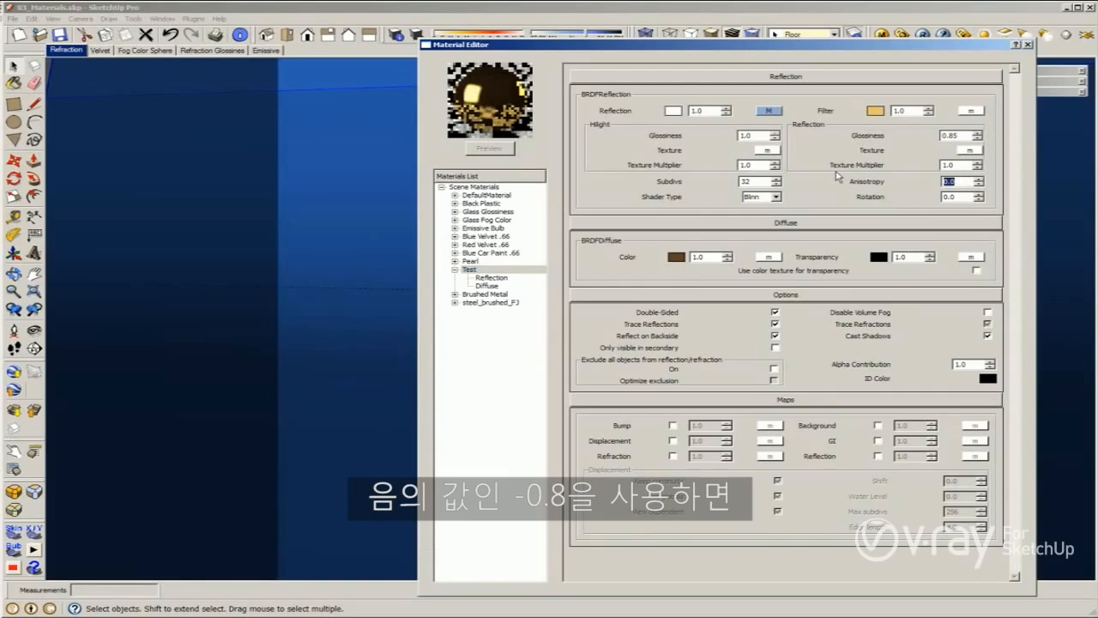
text(-)
text(0)
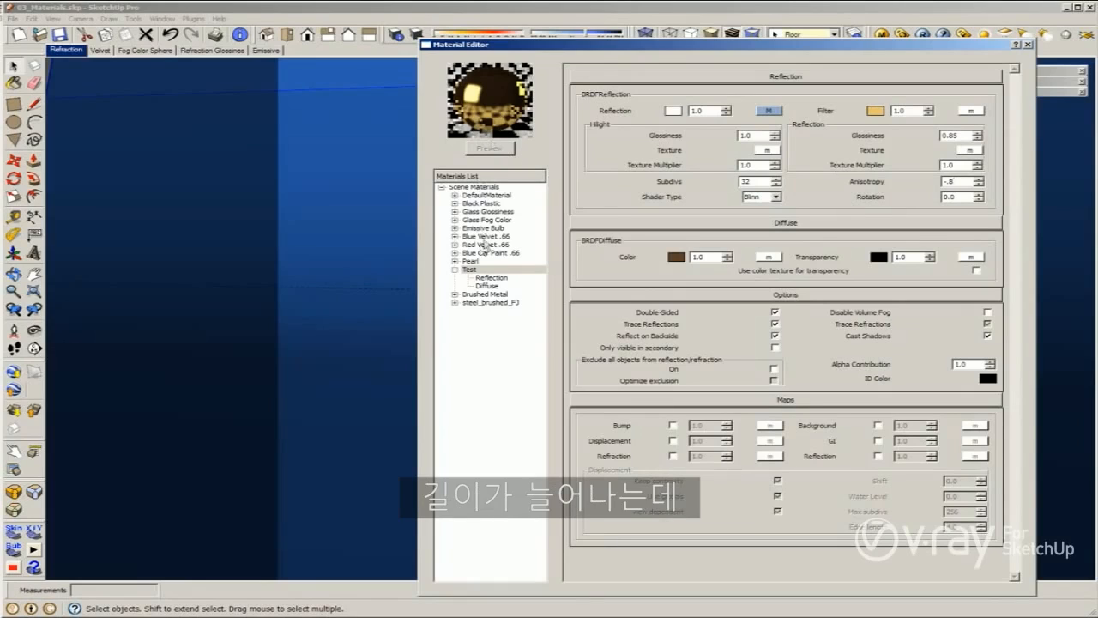
click(760, 182)
double_click(758, 181)
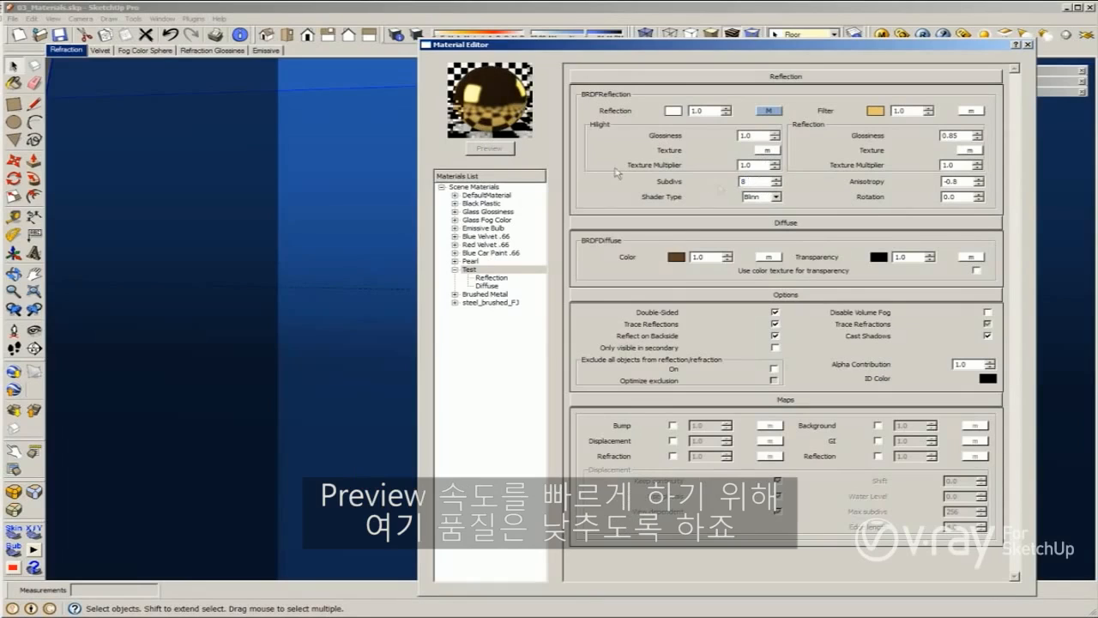
click(489, 149)
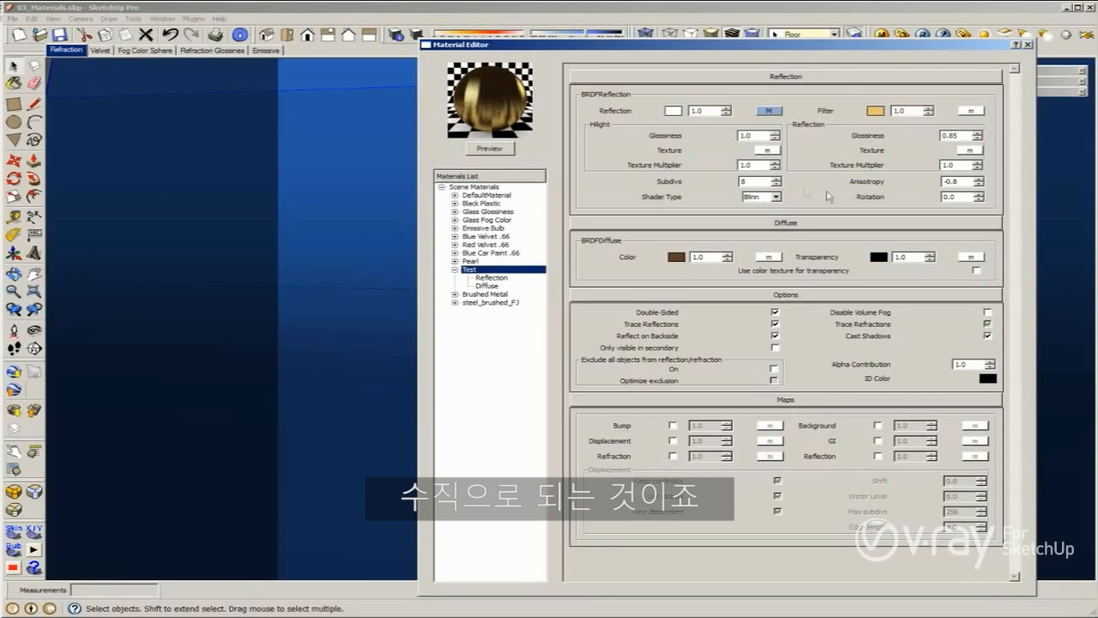
Step: Change the reflection anisotropy to 0.8 and update the material preview
drag(963, 182, 914, 195)
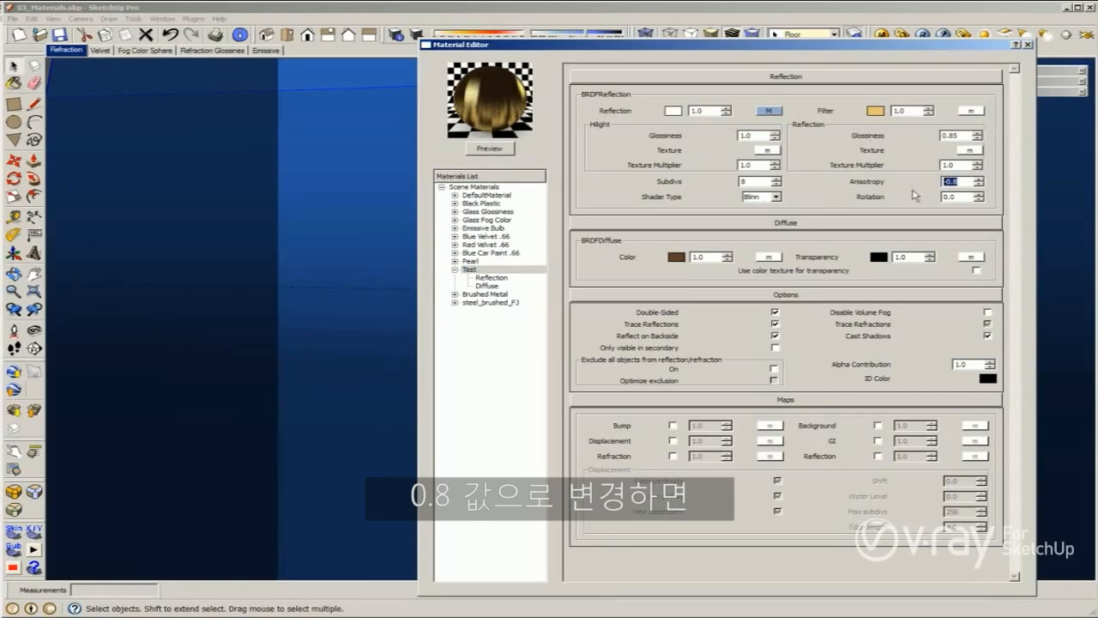
key(BackSpace)
click(494, 149)
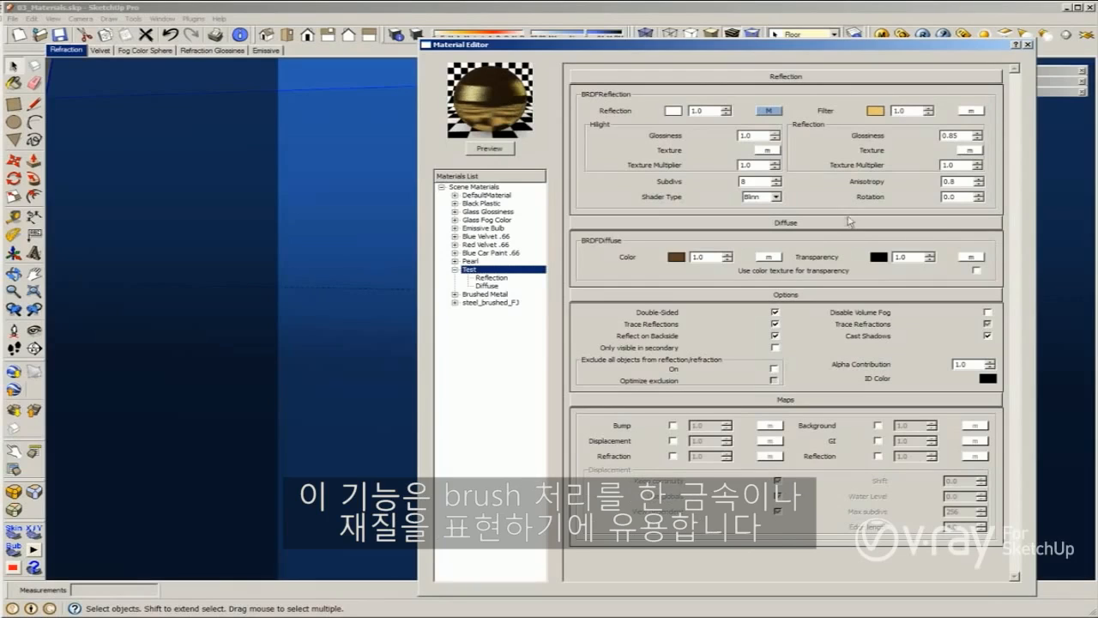
Step: Try an anisotropy rotation of 45 in the preview, and reset the rotation to 0
drag(959, 195, 921, 194)
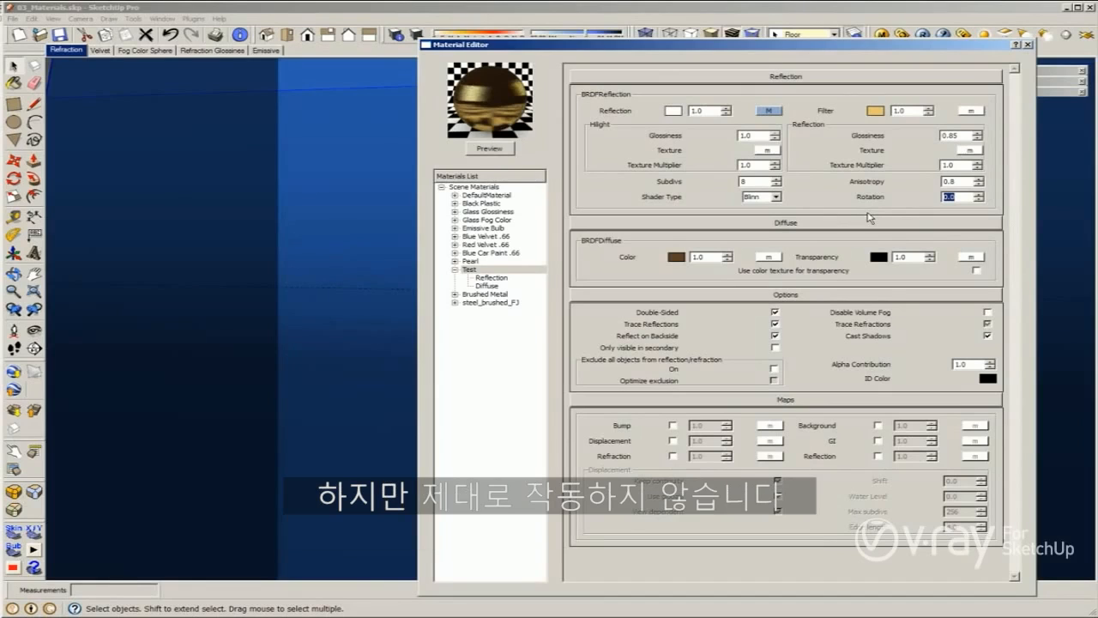
text(45)
click(490, 149)
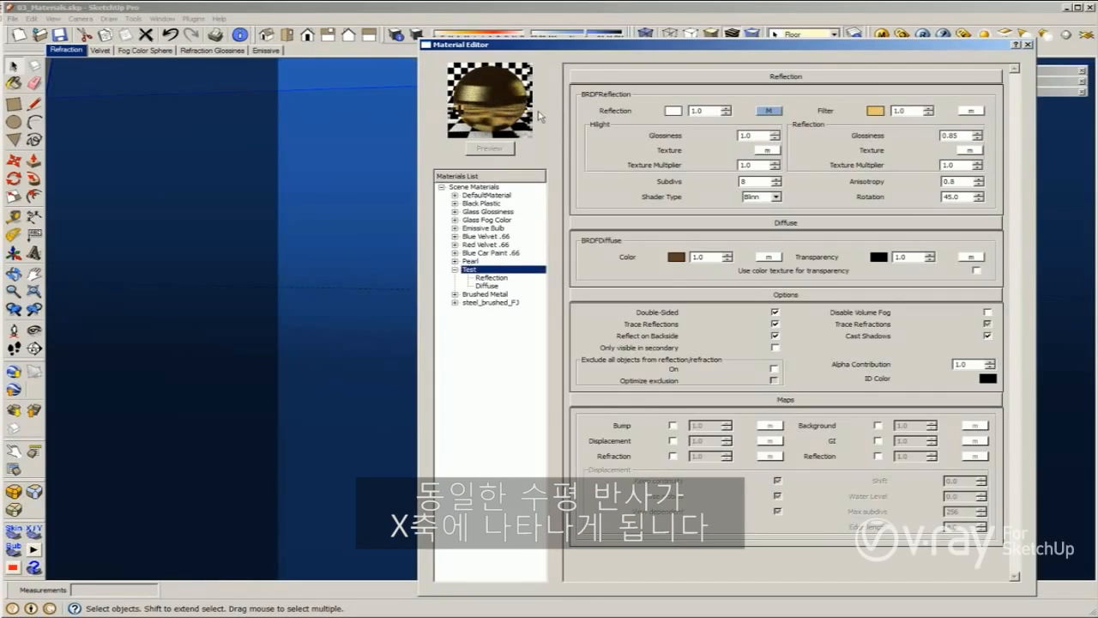
drag(967, 194, 931, 205)
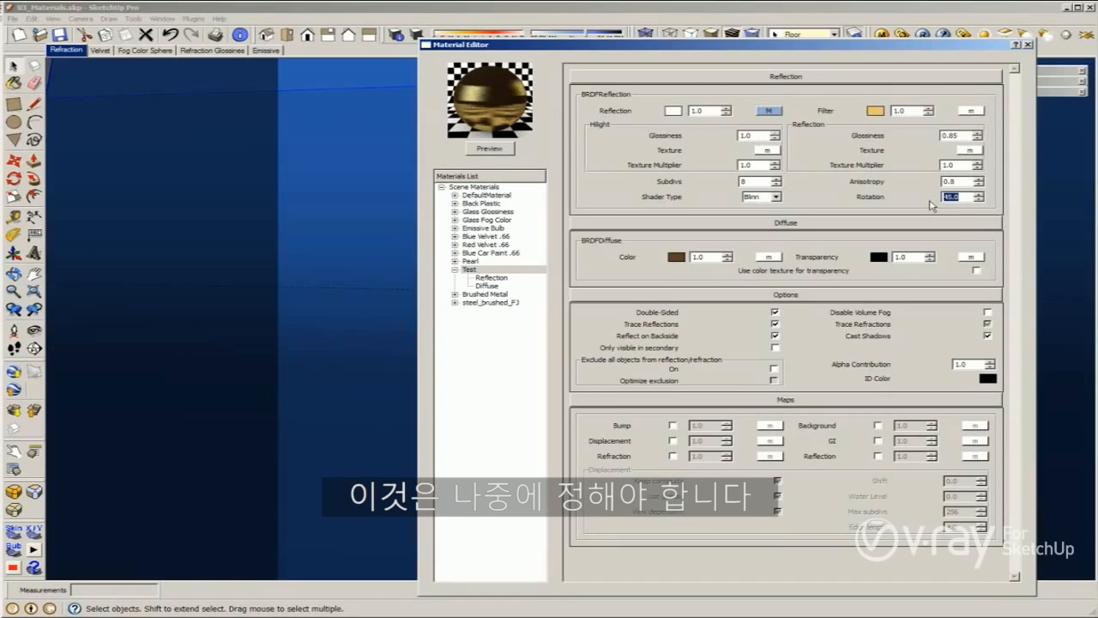
text(0)
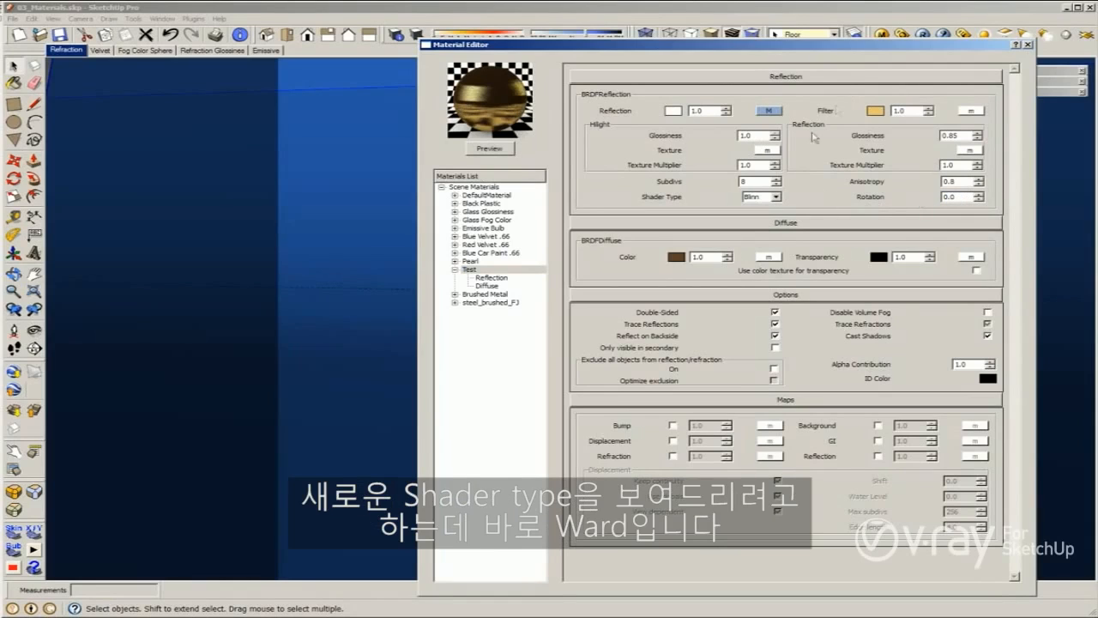
Step: Switch the reflection's shader type to Ward and move the Material Editor clear of the render controls
click(777, 198)
click(760, 229)
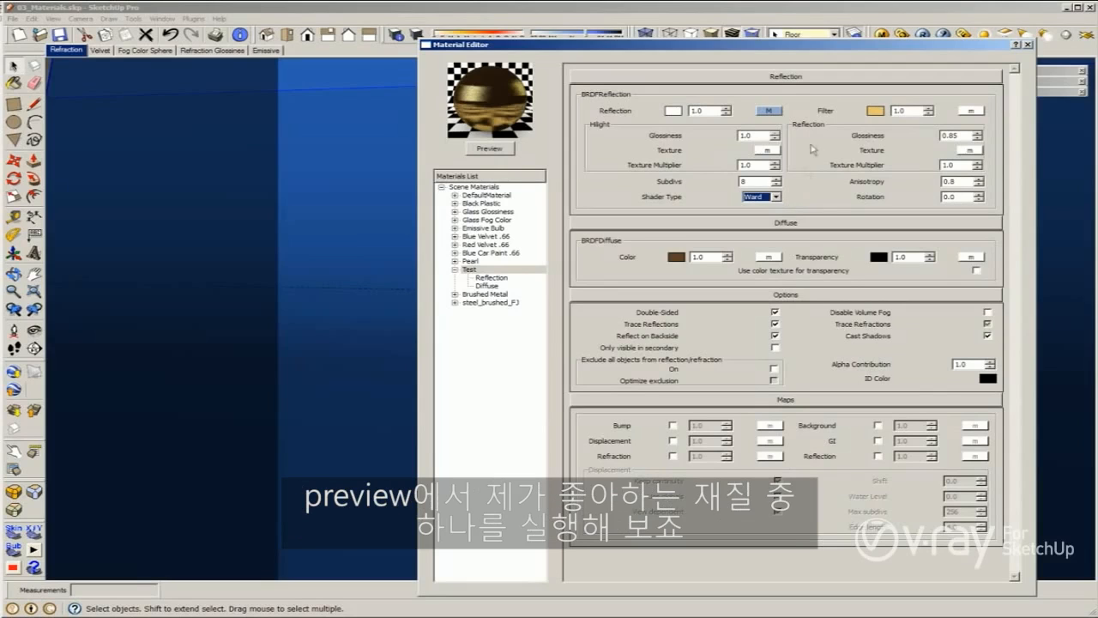
drag(830, 43, 624, 24)
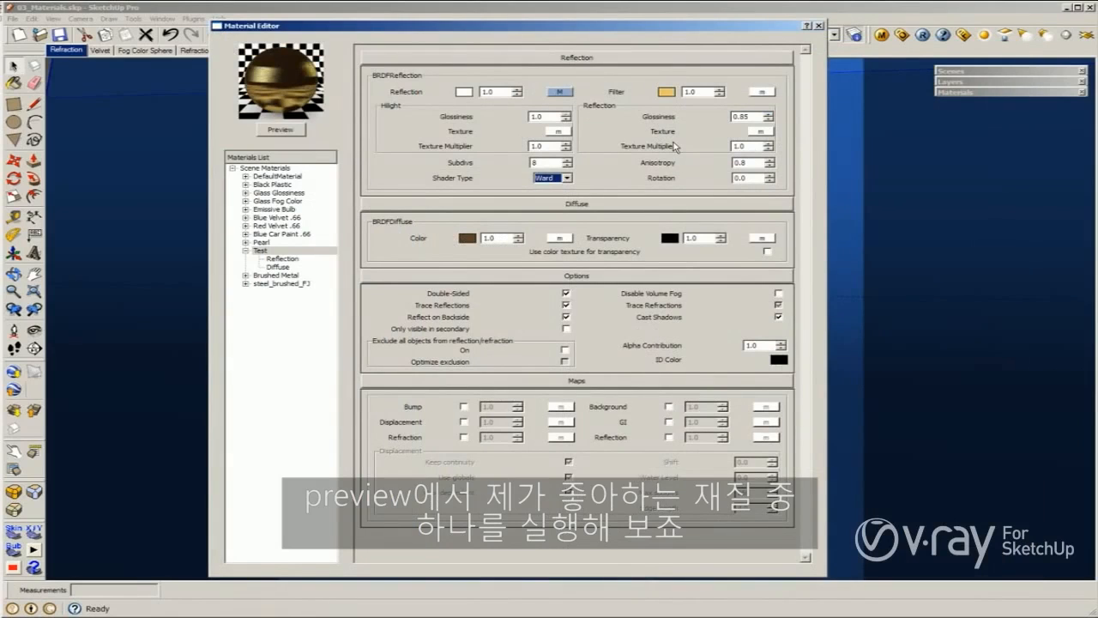
Step: Set the Test material's diffuse color to dark gray (RGB 50, 50, 50)
click(469, 239)
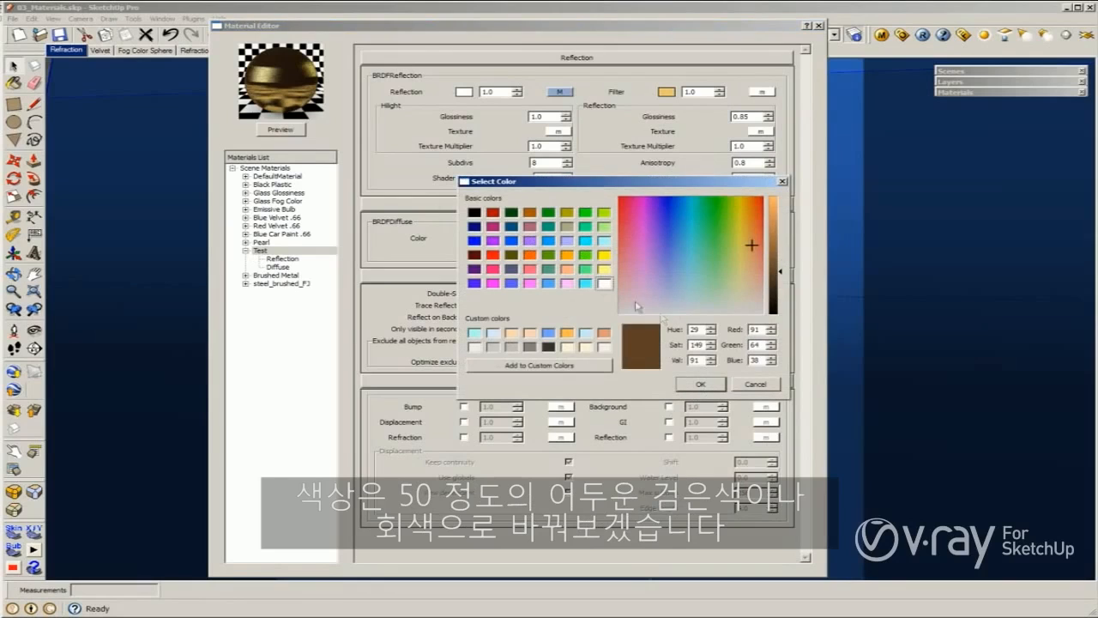
click(550, 347)
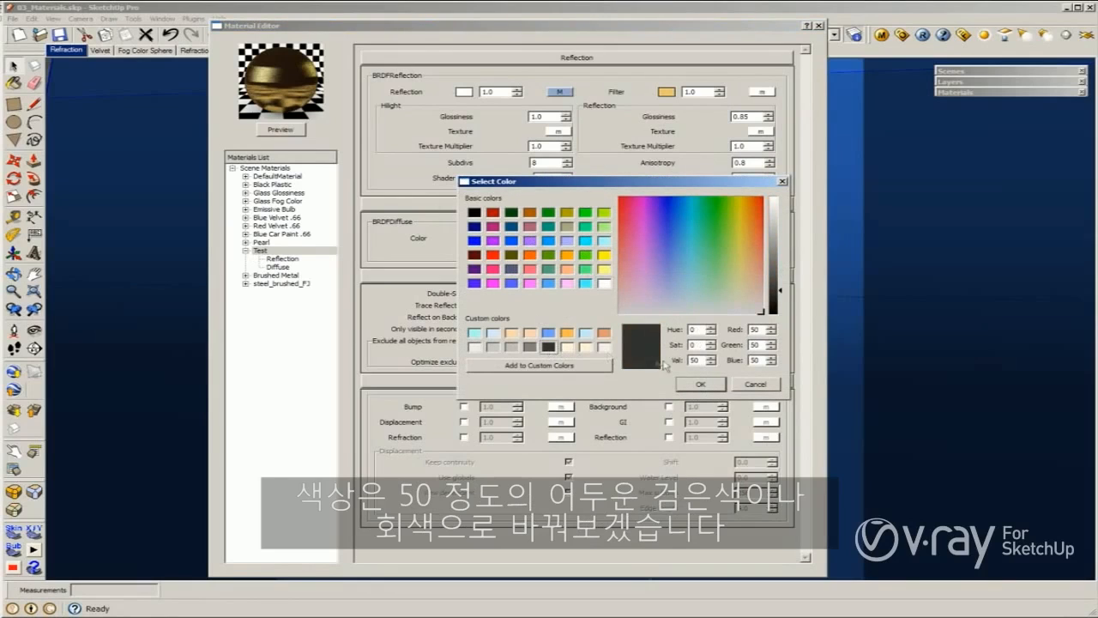
click(700, 384)
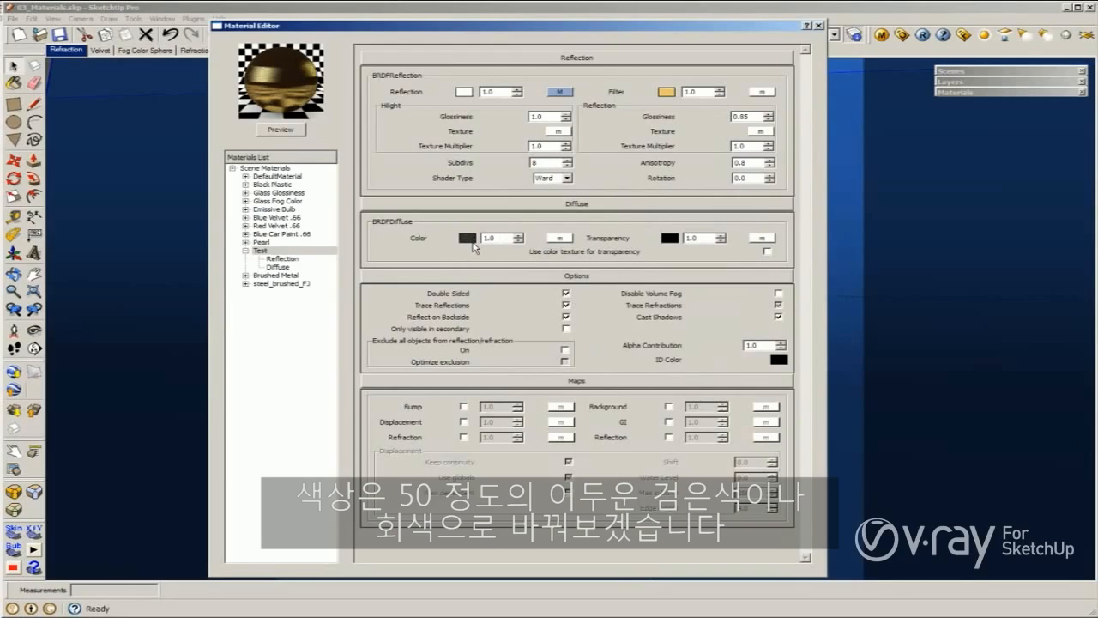
Step: Set the reflection filter color to white (RGB 255, 255, 255)
click(666, 91)
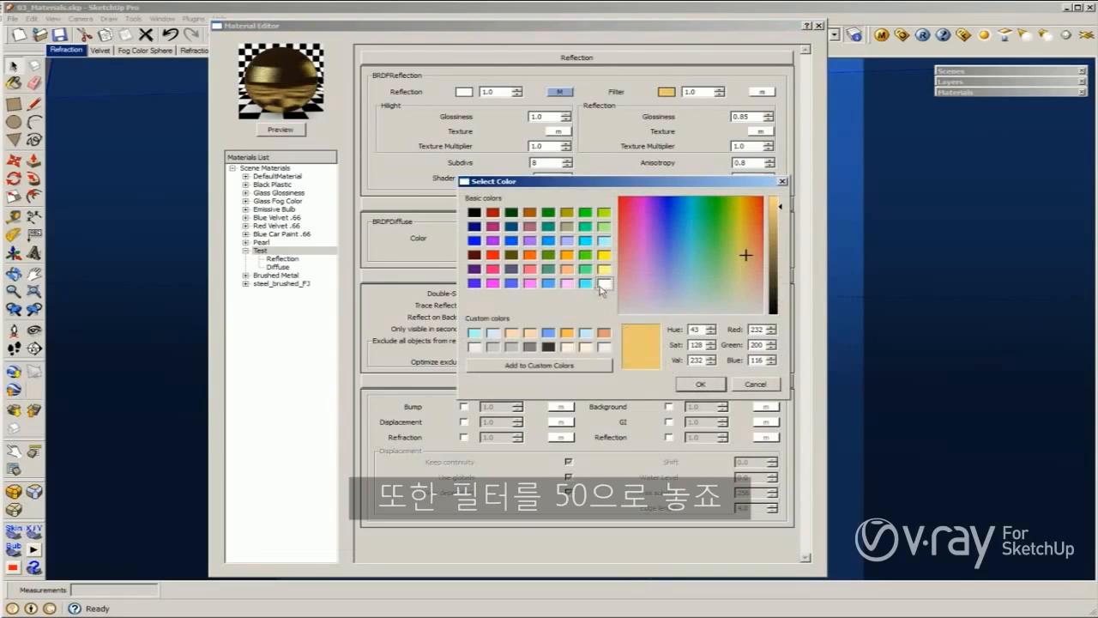
click(604, 285)
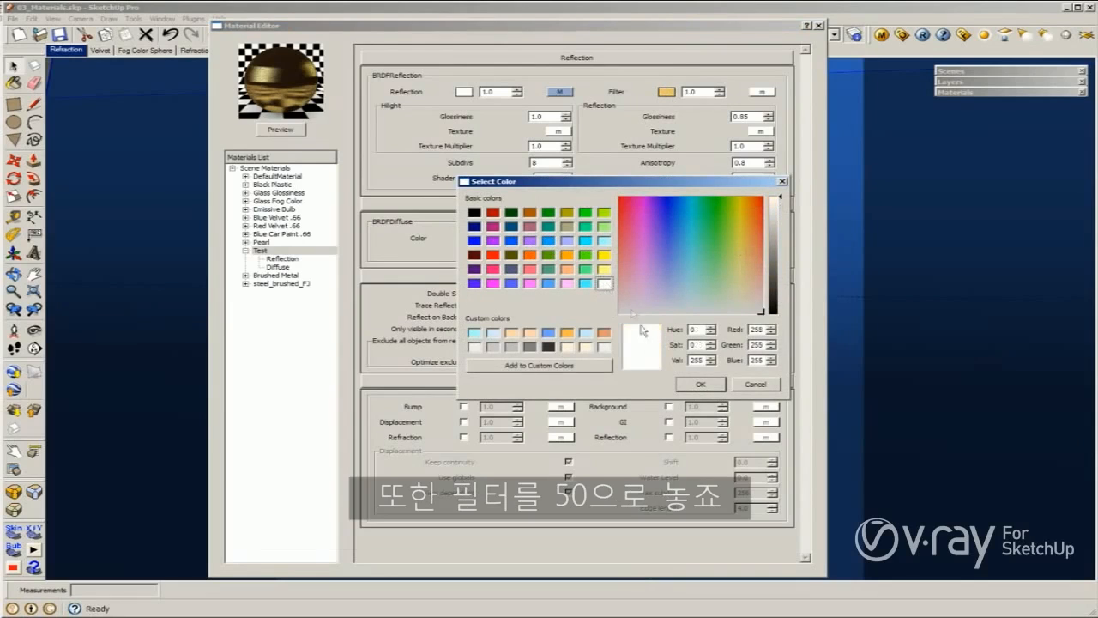
click(700, 384)
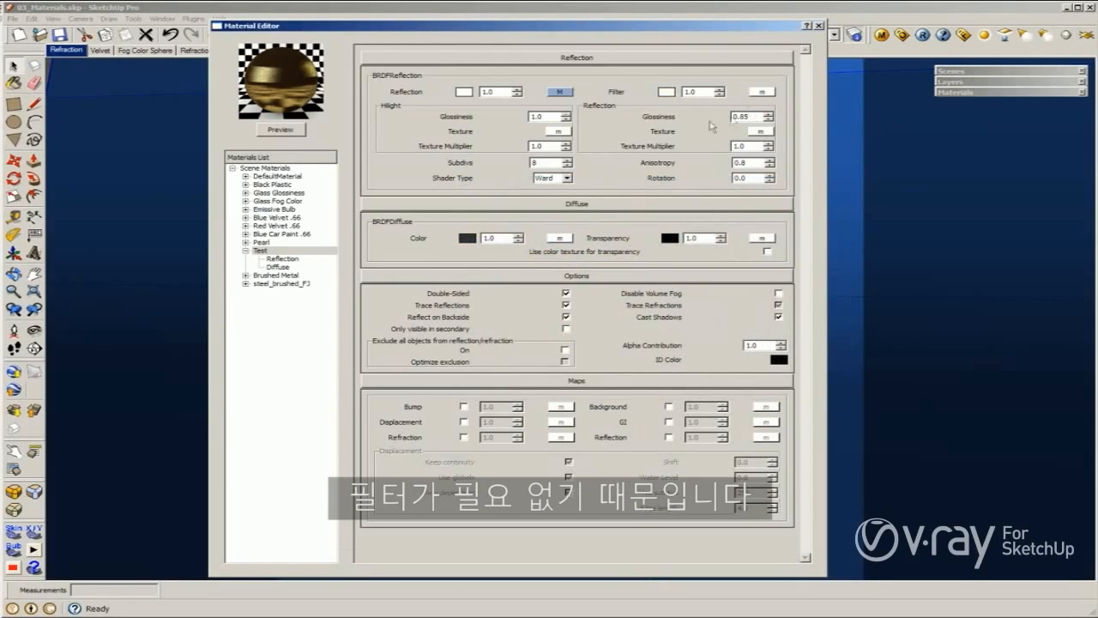
Step: Set both the IOR and the Refract IOR of the reflection's TexFresnel map to 16
click(559, 92)
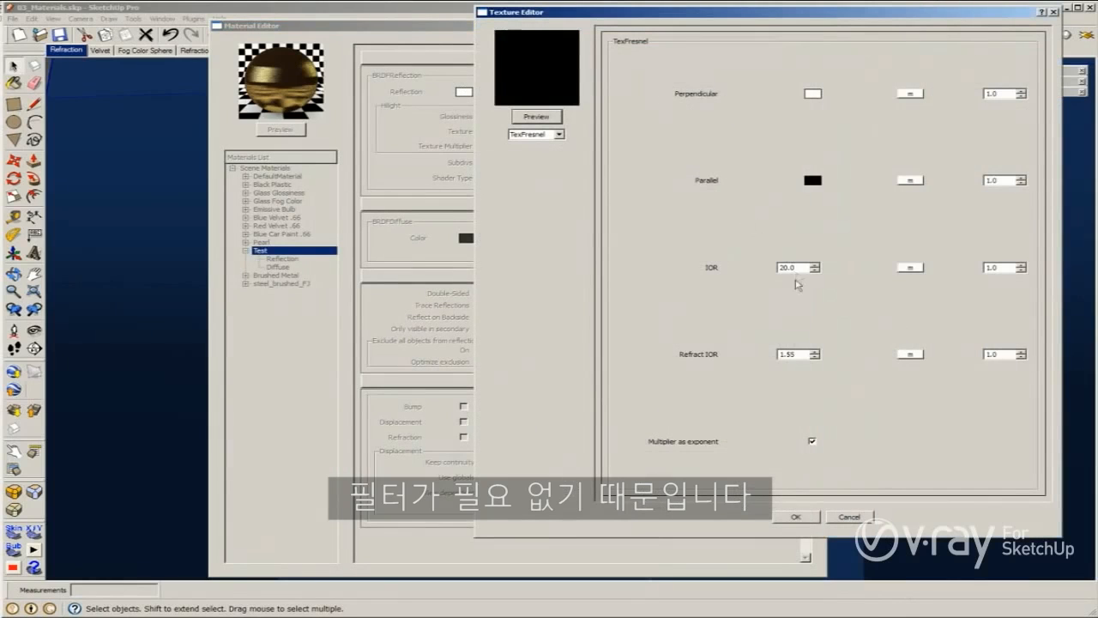
drag(798, 269, 747, 266)
text(1)
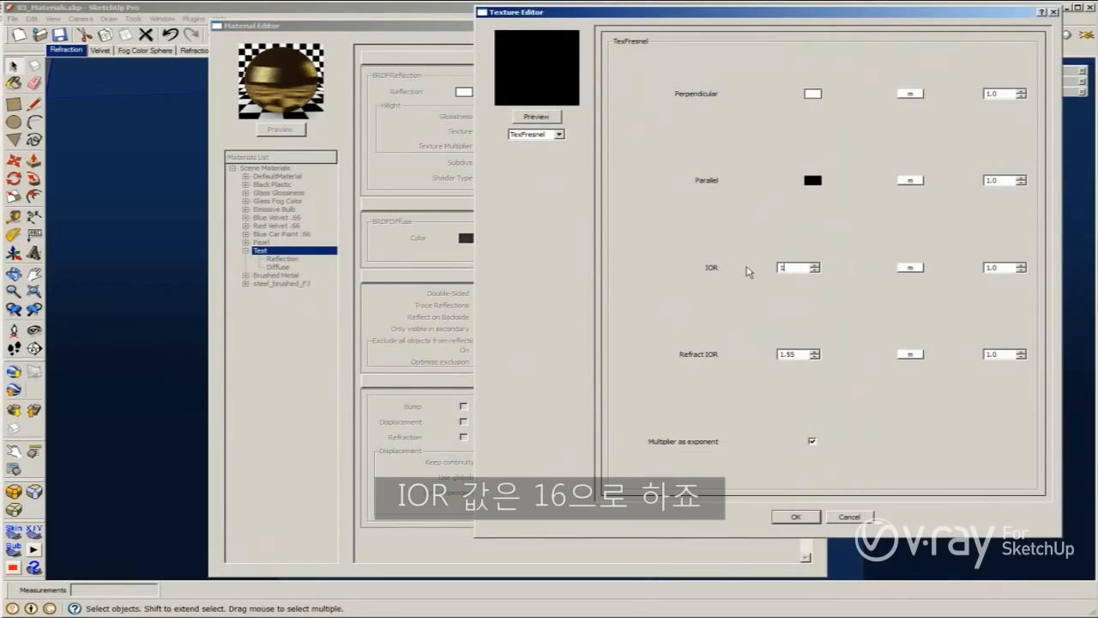
click(800, 355)
drag(799, 354, 756, 360)
text(16)
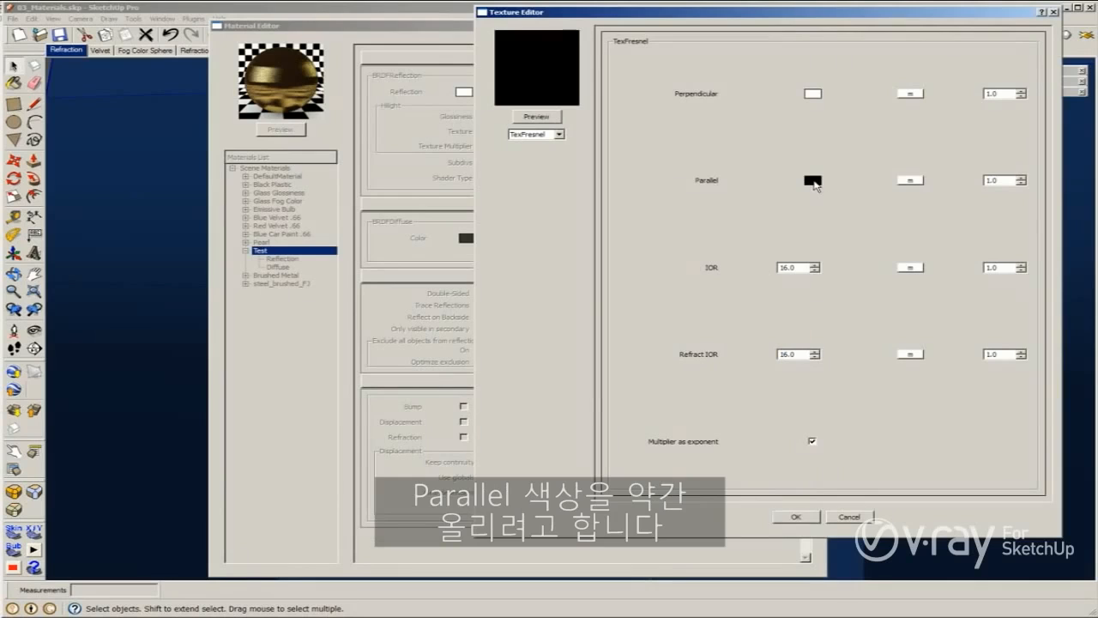
Step: Set the Parallel color of the TexFresnel map to dark gray with a value of 50 (RGB 50, 50, 50)
click(813, 181)
drag(775, 308, 780, 293)
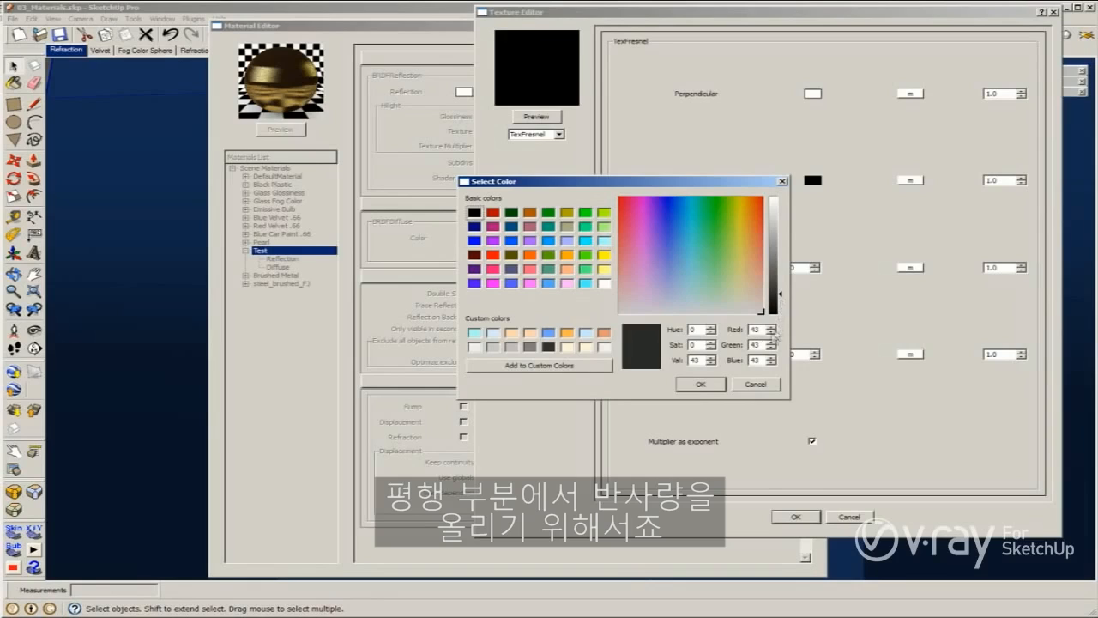
double_click(699, 360)
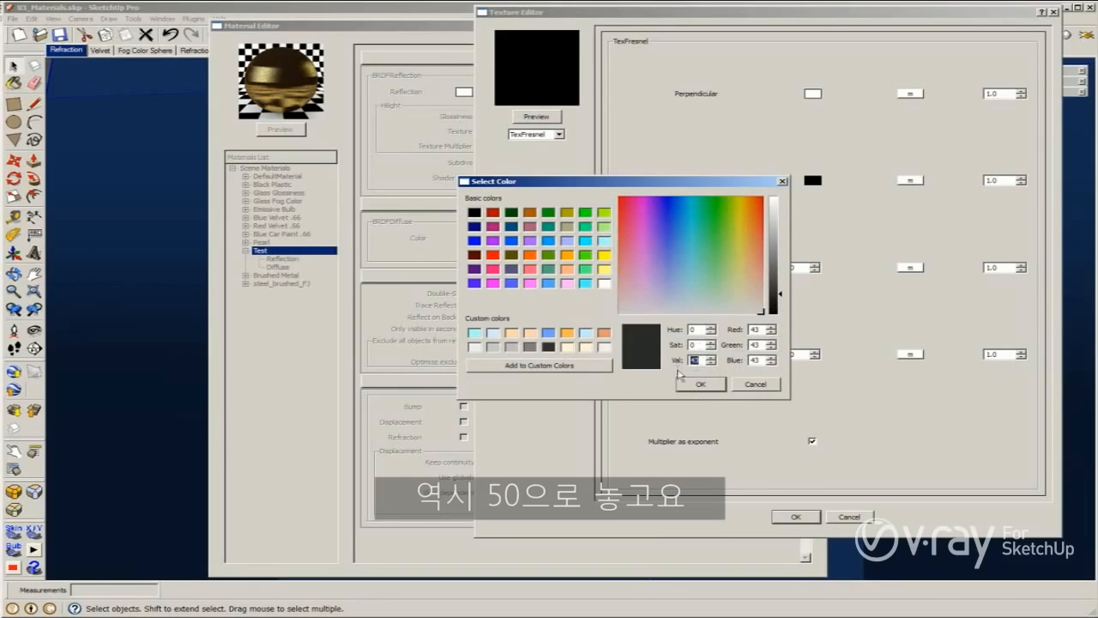
text(0)
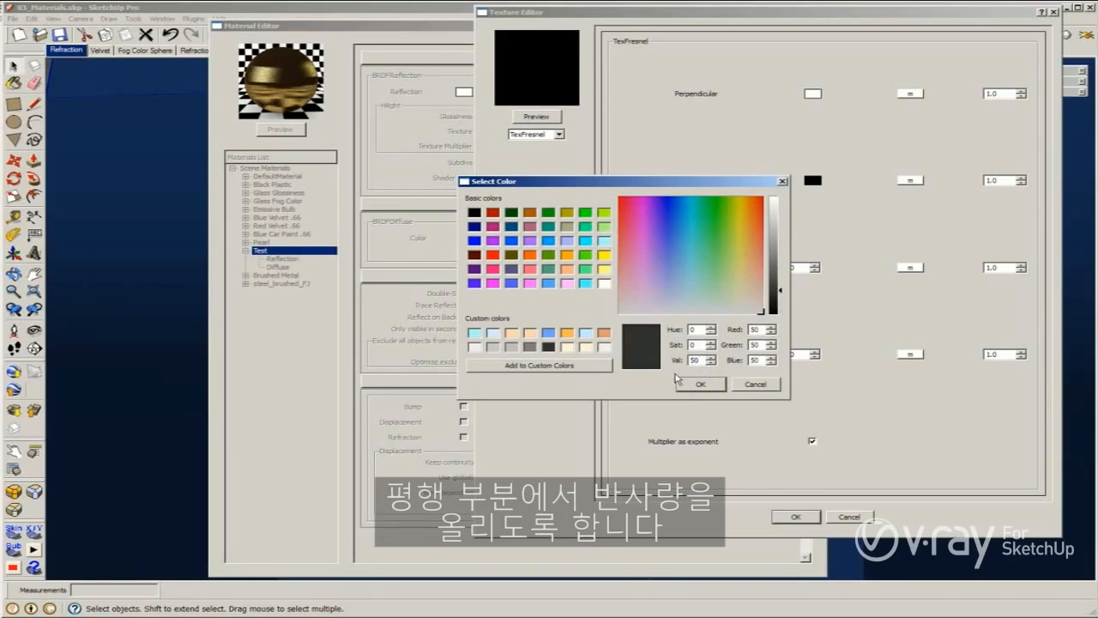
click(701, 385)
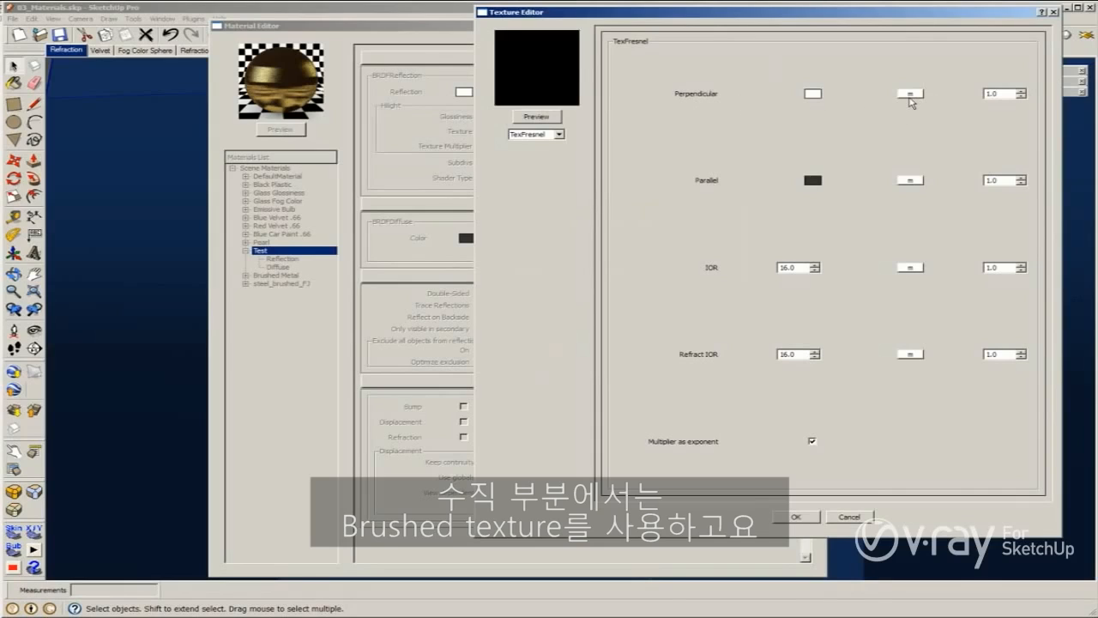
Step: Assign a TexBitmap to the Perpendicular channel and browse for its image in the steel_brushed_FJ folder under Vfr VfSU Materials
click(910, 94)
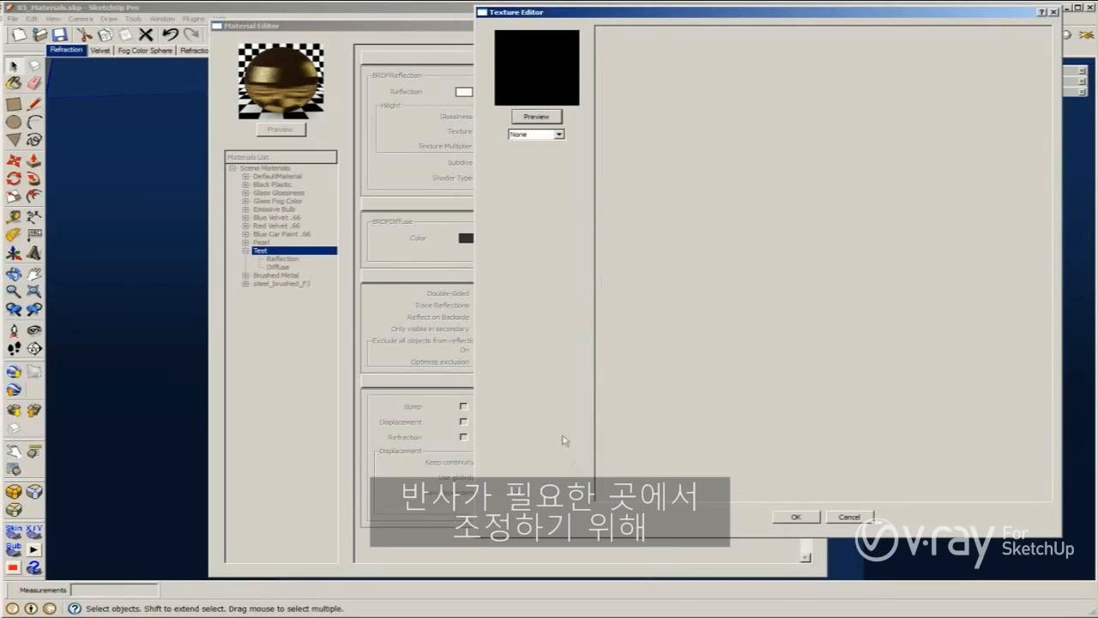
click(524, 135)
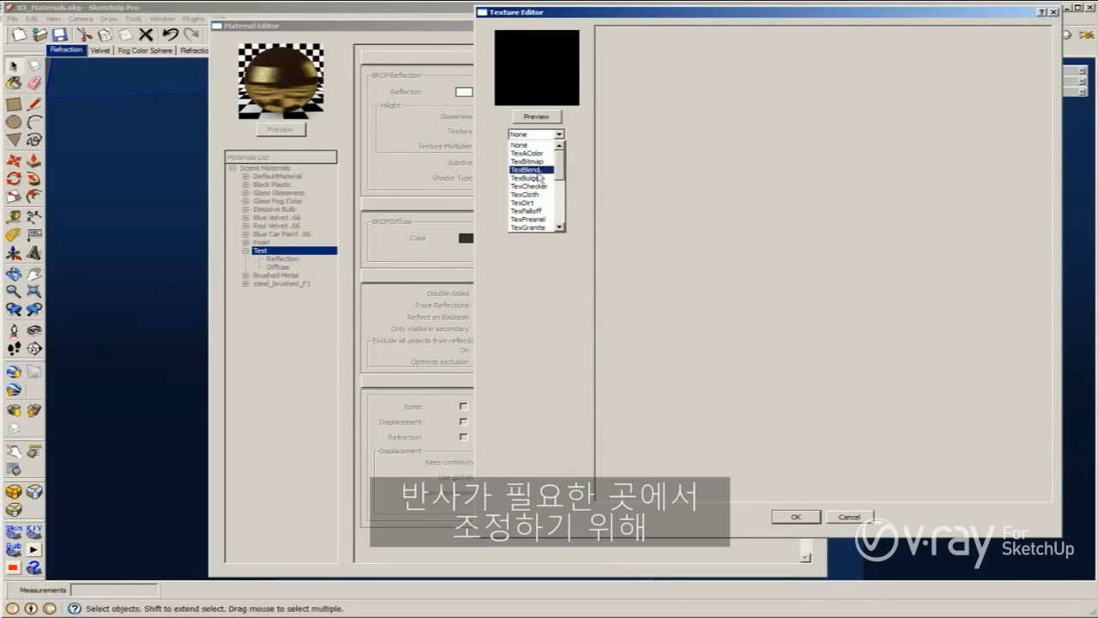
click(528, 161)
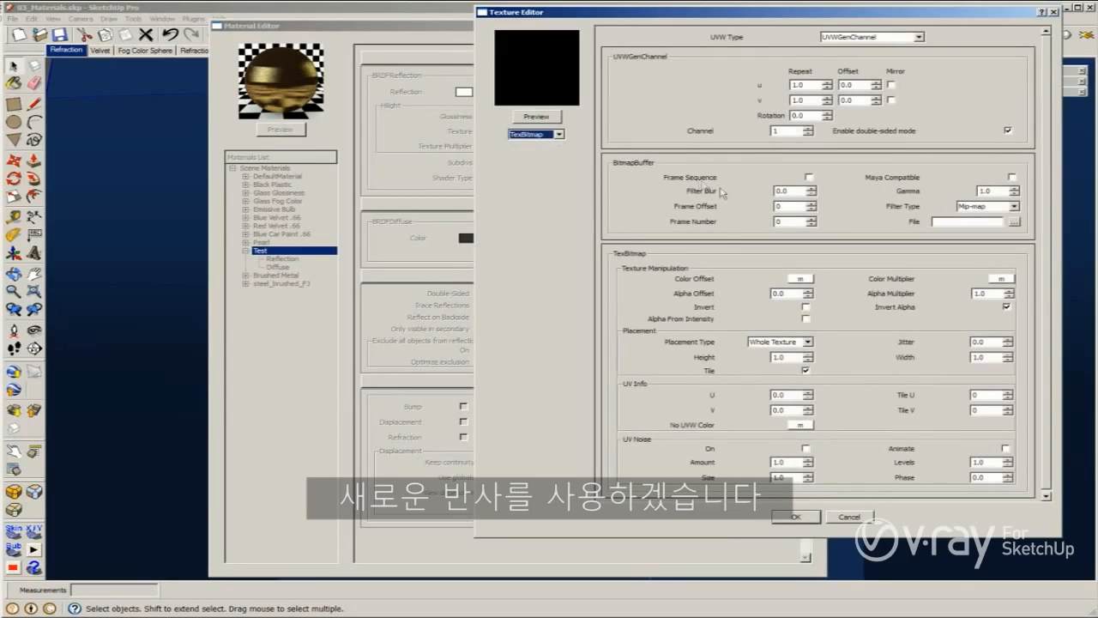
click(1012, 221)
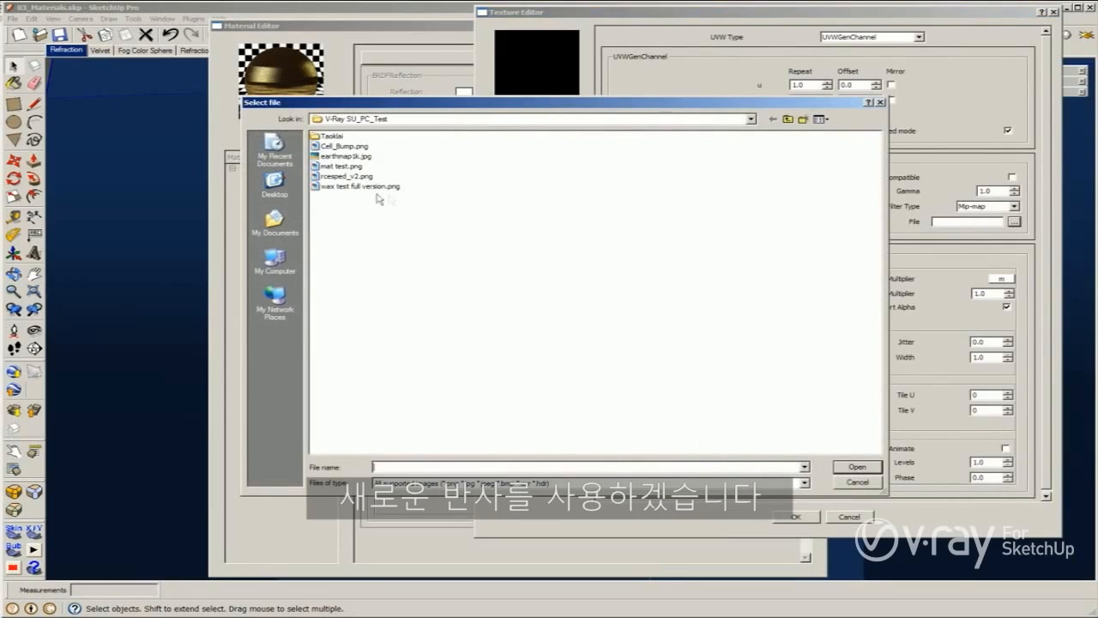
click(286, 225)
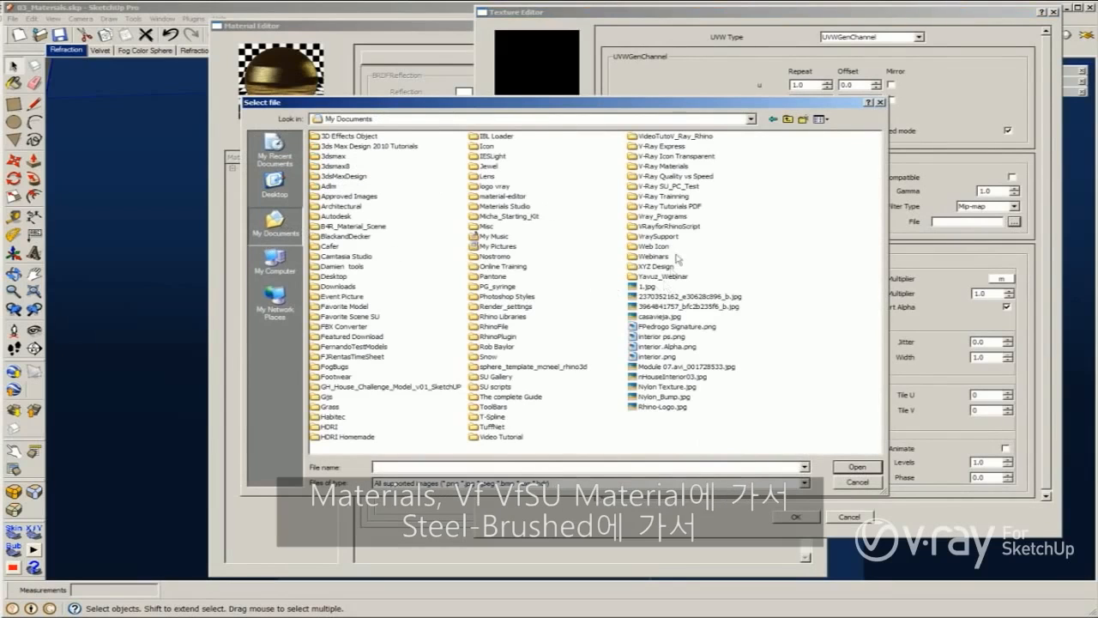
double_click(678, 167)
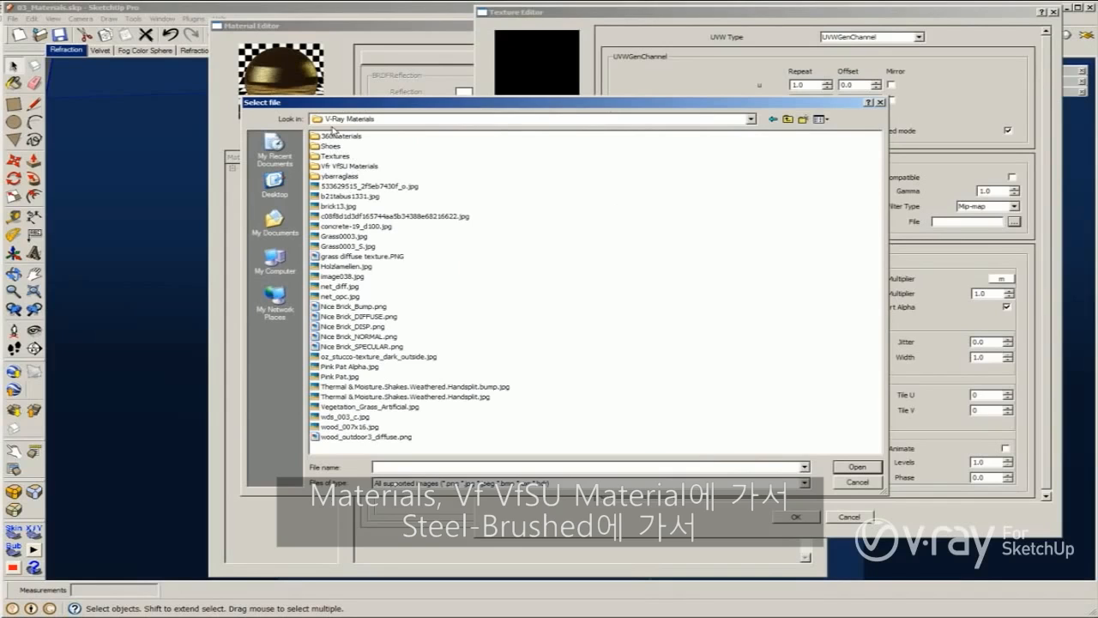
double_click(336, 165)
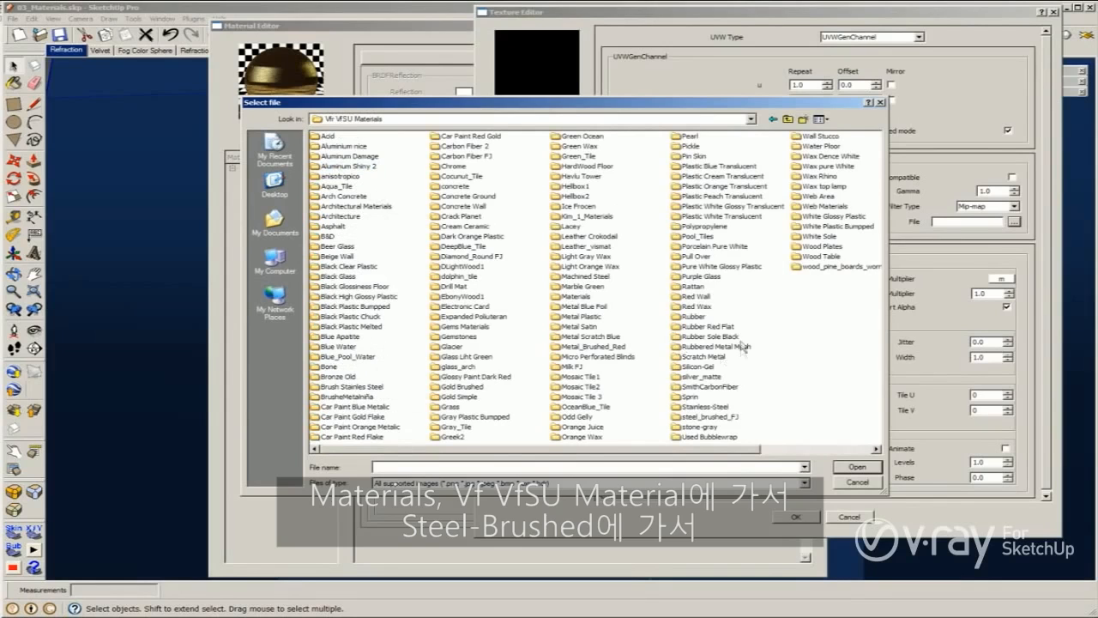
double_click(708, 416)
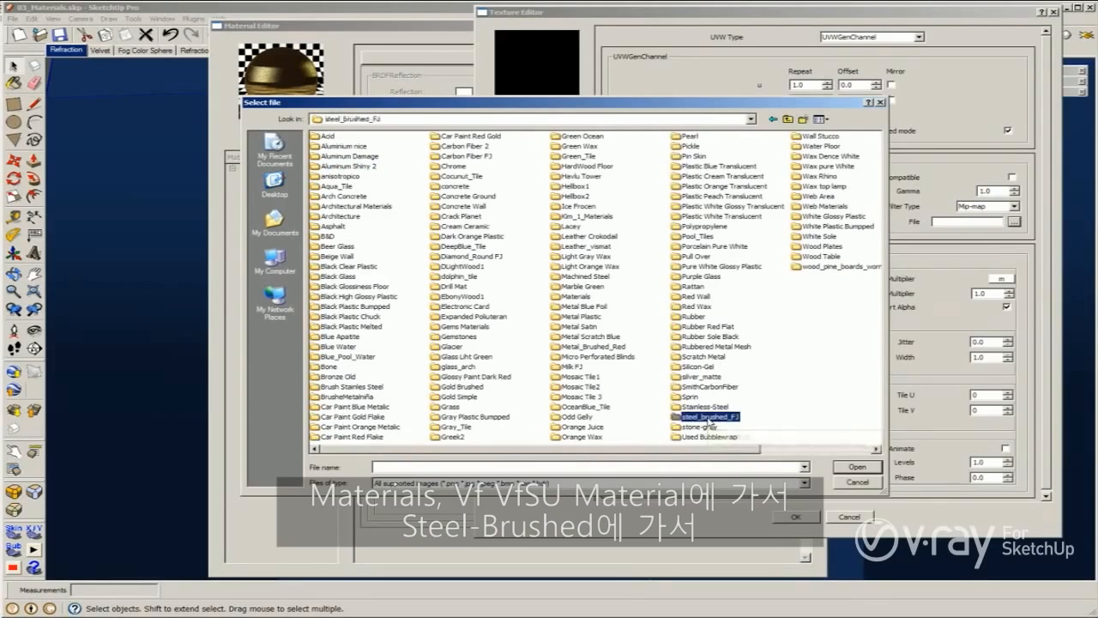
Step: Inspect borstel_helder.png as a thumbnail and in Windows Picture and Fax Viewer, and load it as the bitmap file
click(345, 136)
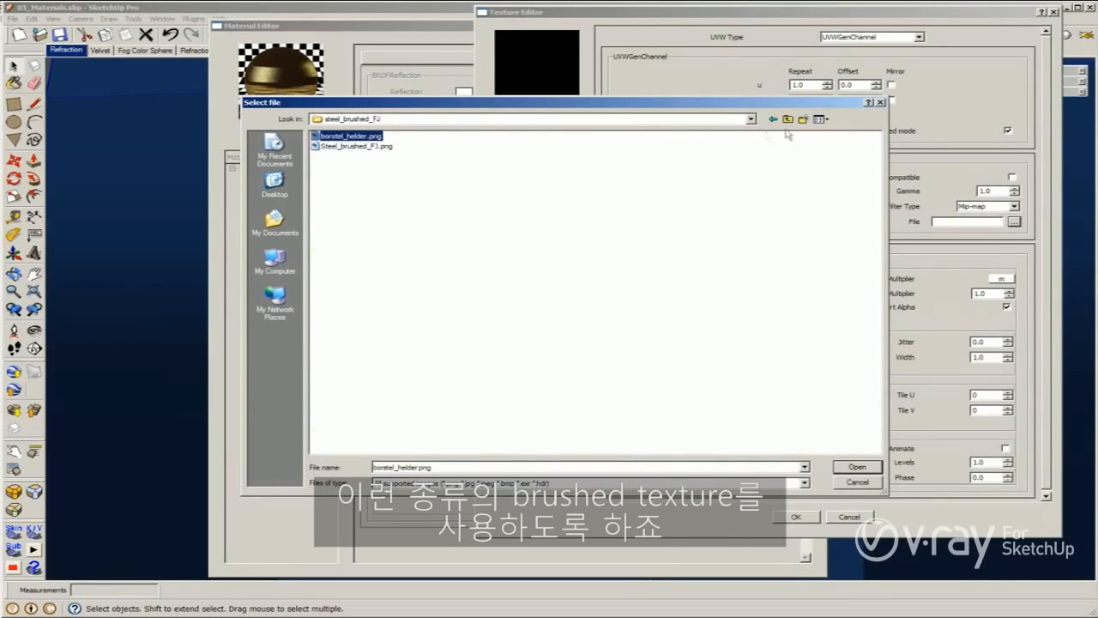
click(821, 120)
click(819, 137)
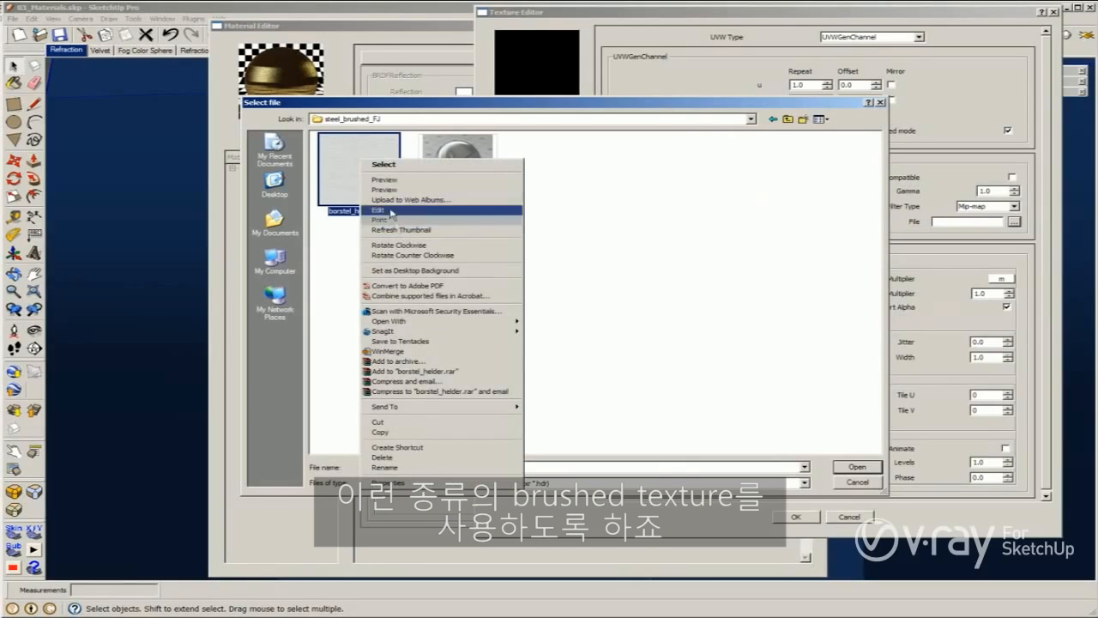
mouse_move(409, 319)
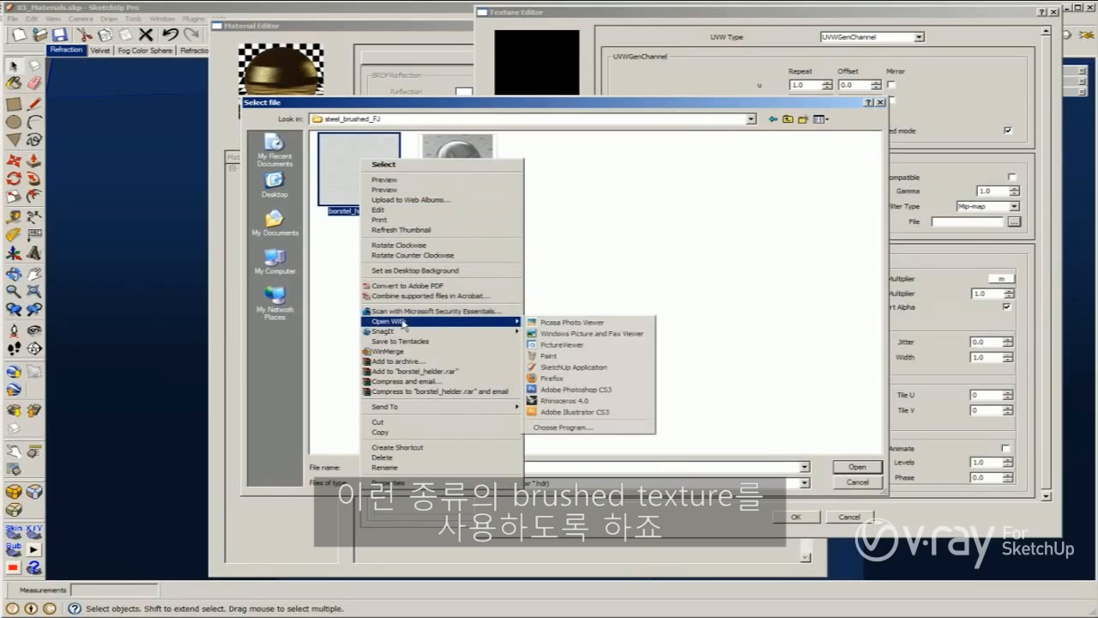
click(576, 333)
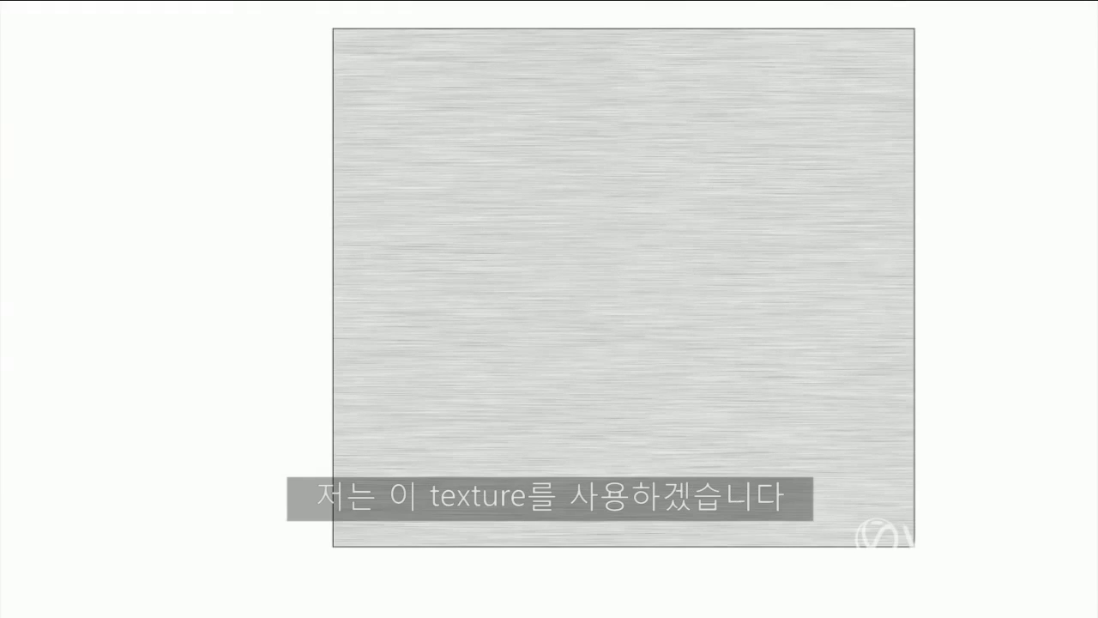
key(Escape)
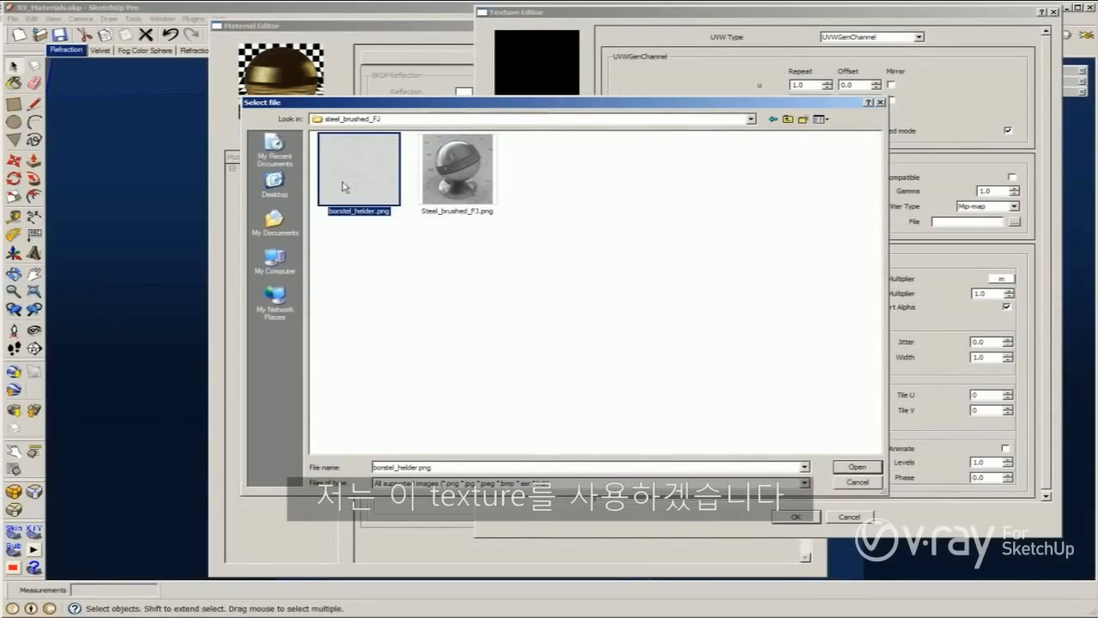
double_click(369, 176)
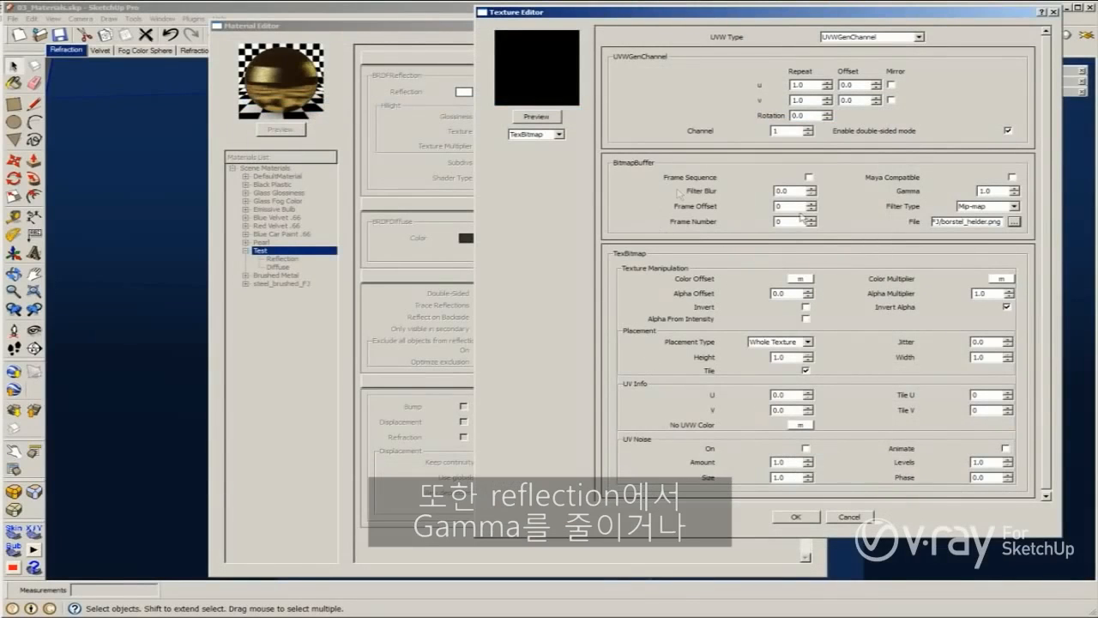
Step: Set the brushed bitmap's gamma to 0.4545, accept the bitmap and Fresnel settings, and refresh the Test material's preview
double_click(995, 190)
click(541, 117)
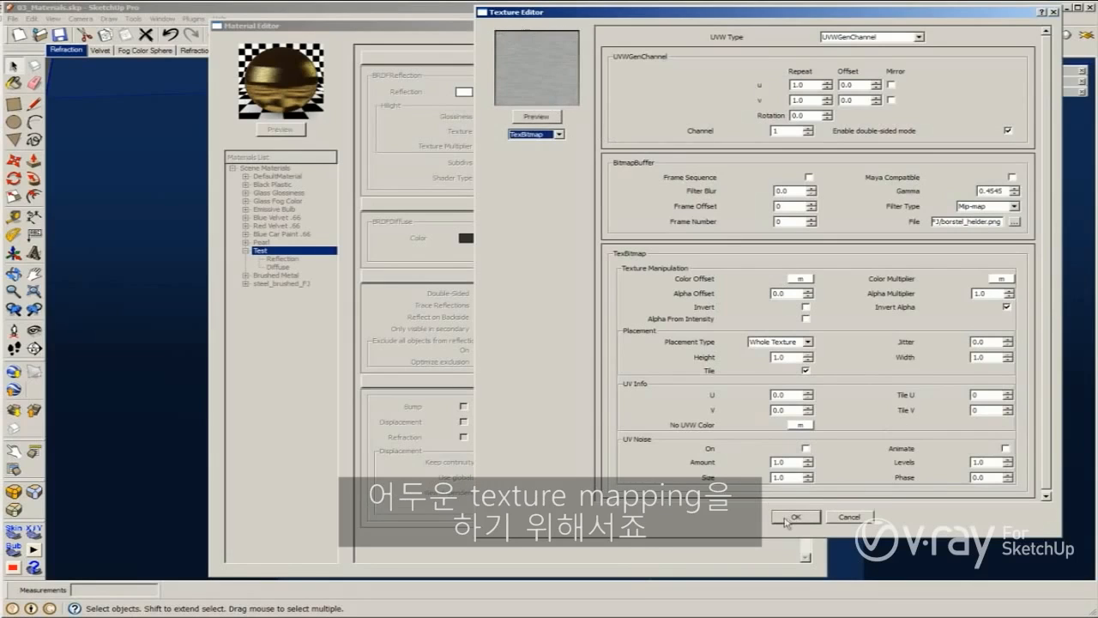
click(789, 517)
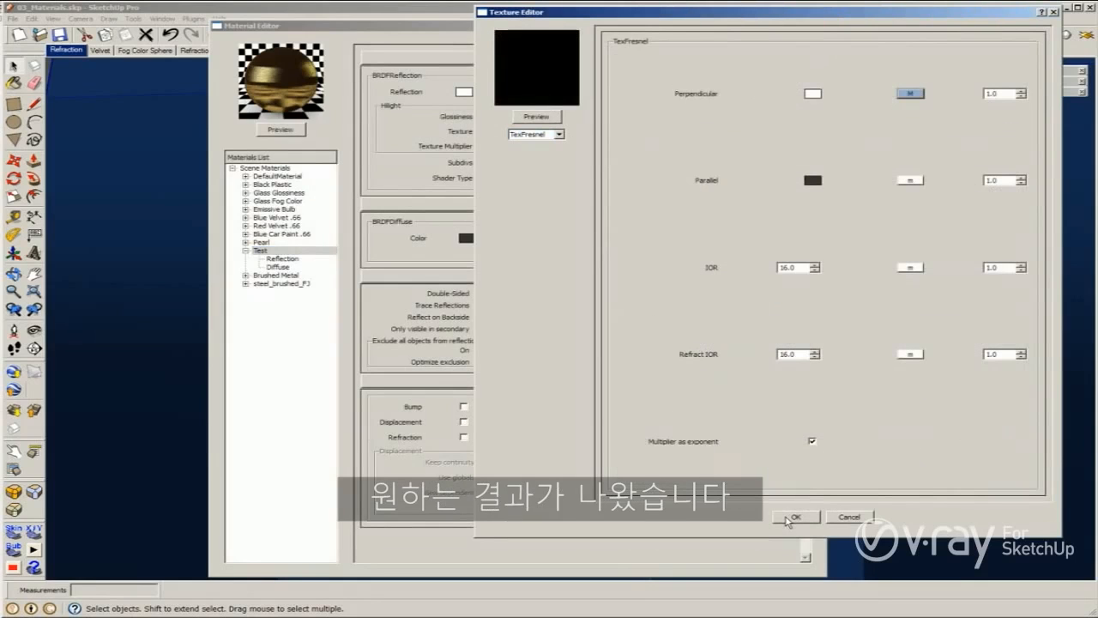
click(789, 517)
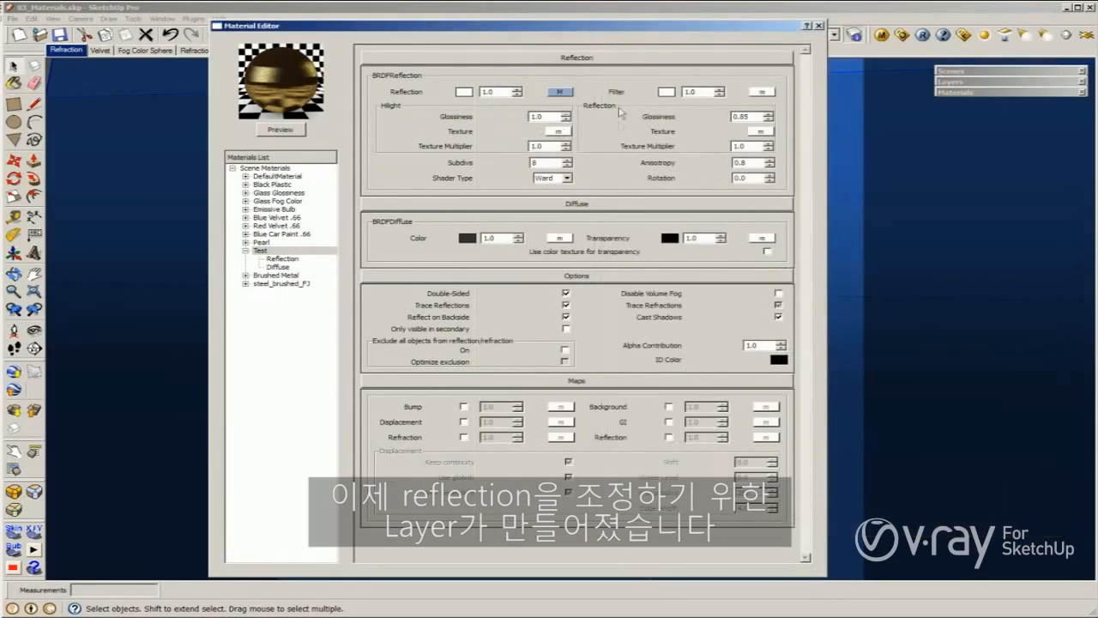
click(285, 130)
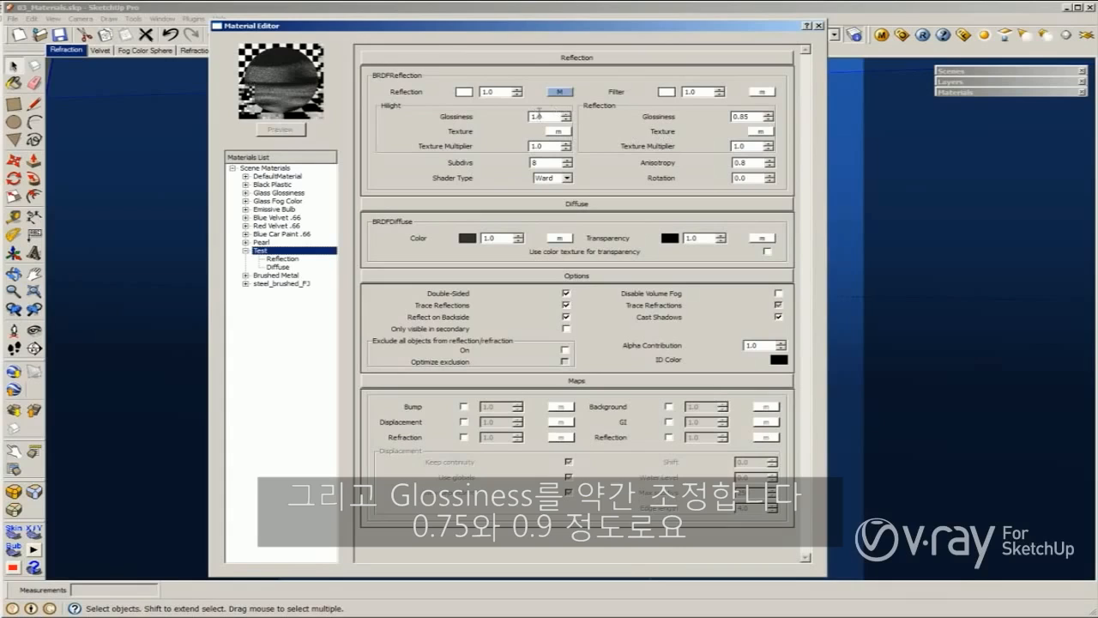
Step: Set highlight glossiness to 0.75, reflection glossiness to 0.9 and anisotropy to -0.8, and update the material preview
drag(538, 115, 511, 119)
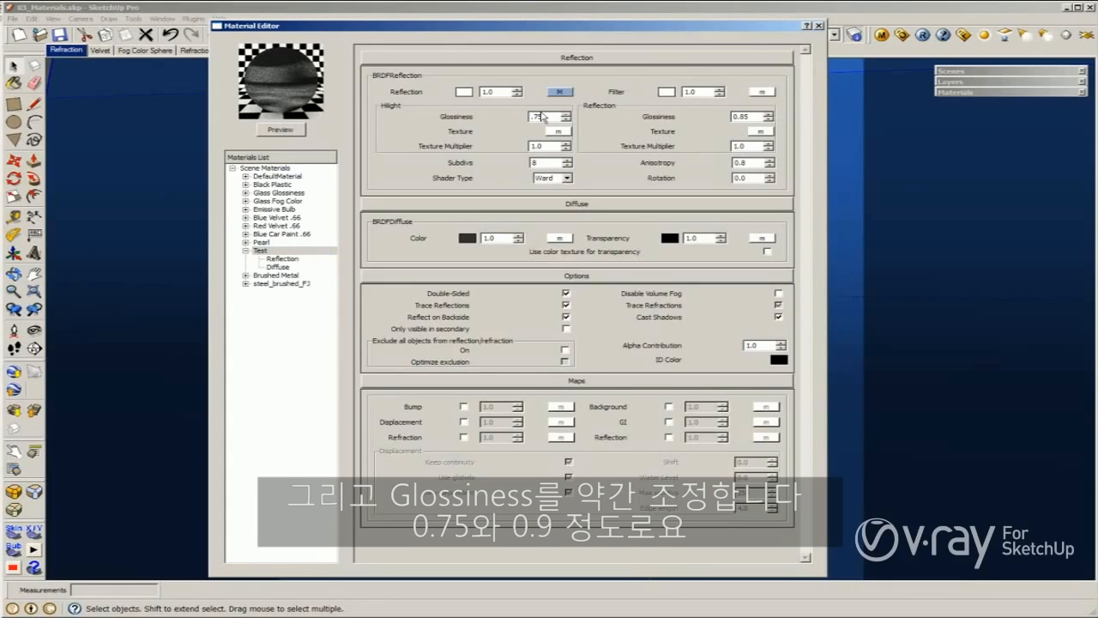
click(742, 117)
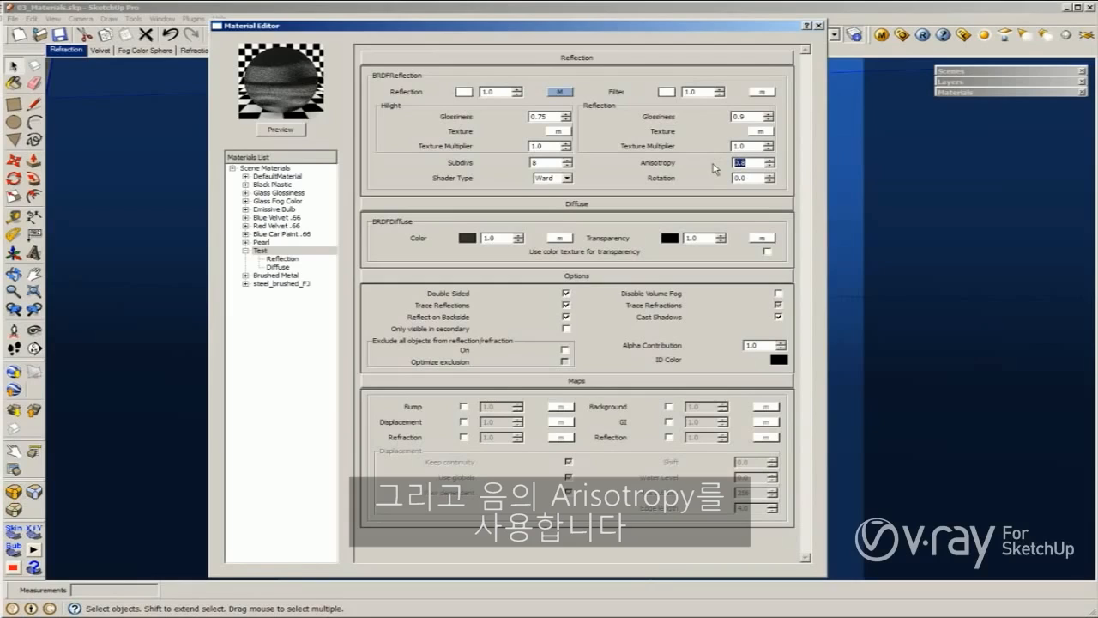
text(-0)
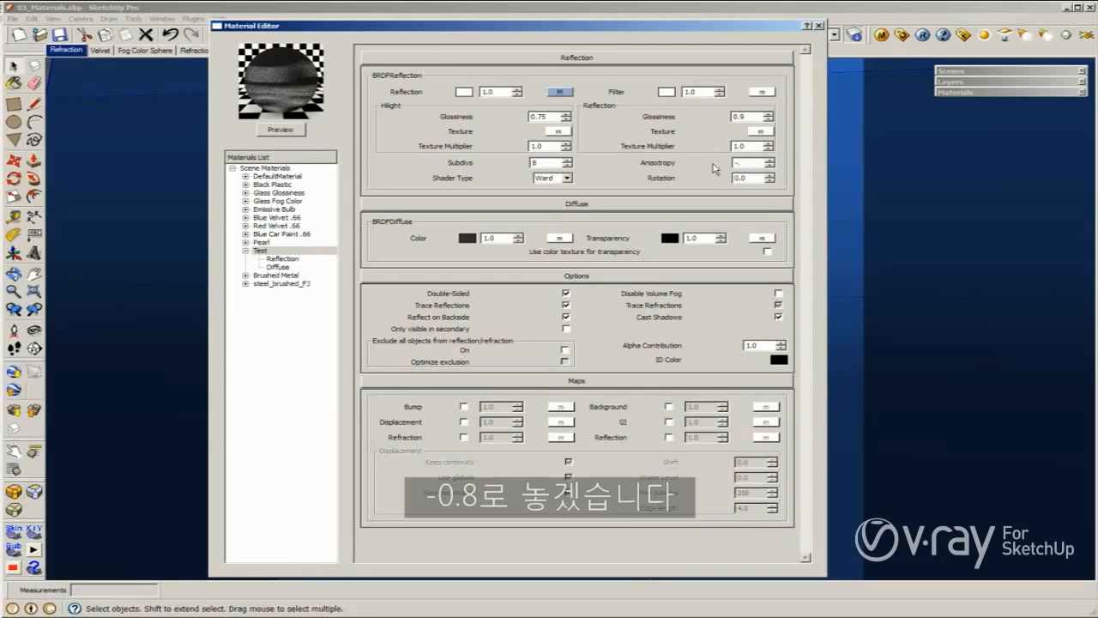
text(.8)
key(Return)
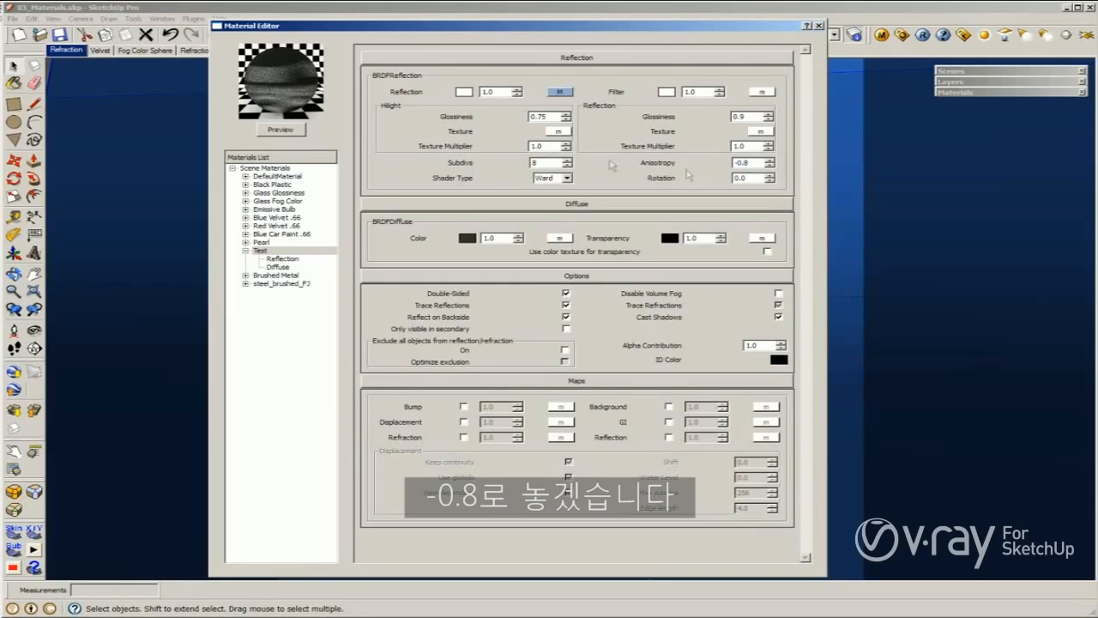
click(281, 131)
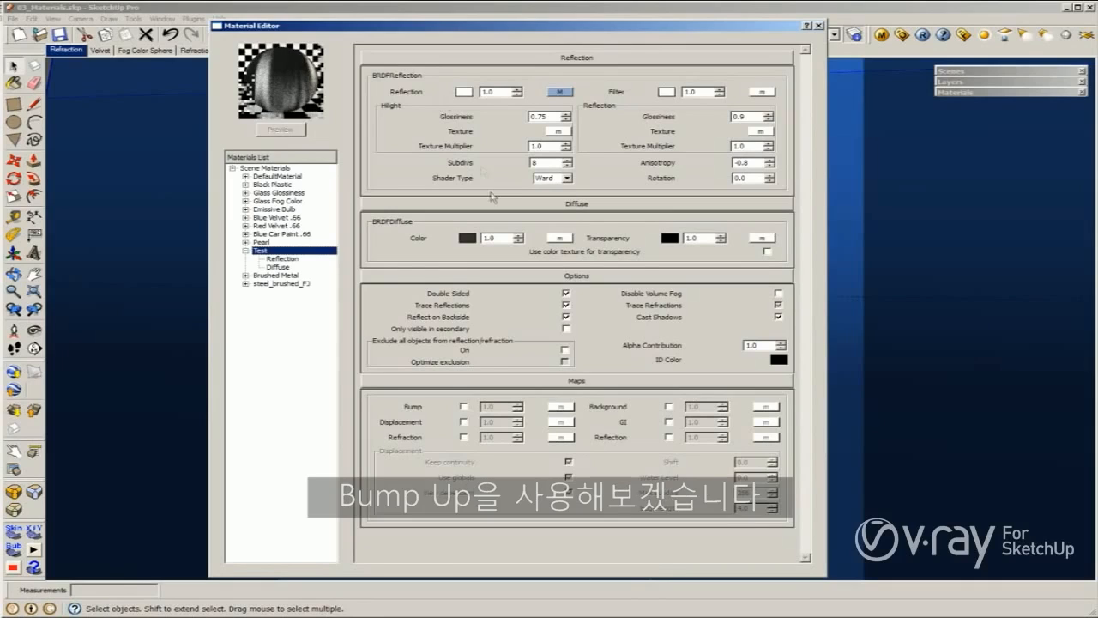
Step: Enable the Test material's bump map and assign a TexBitmap texture to it
click(464, 406)
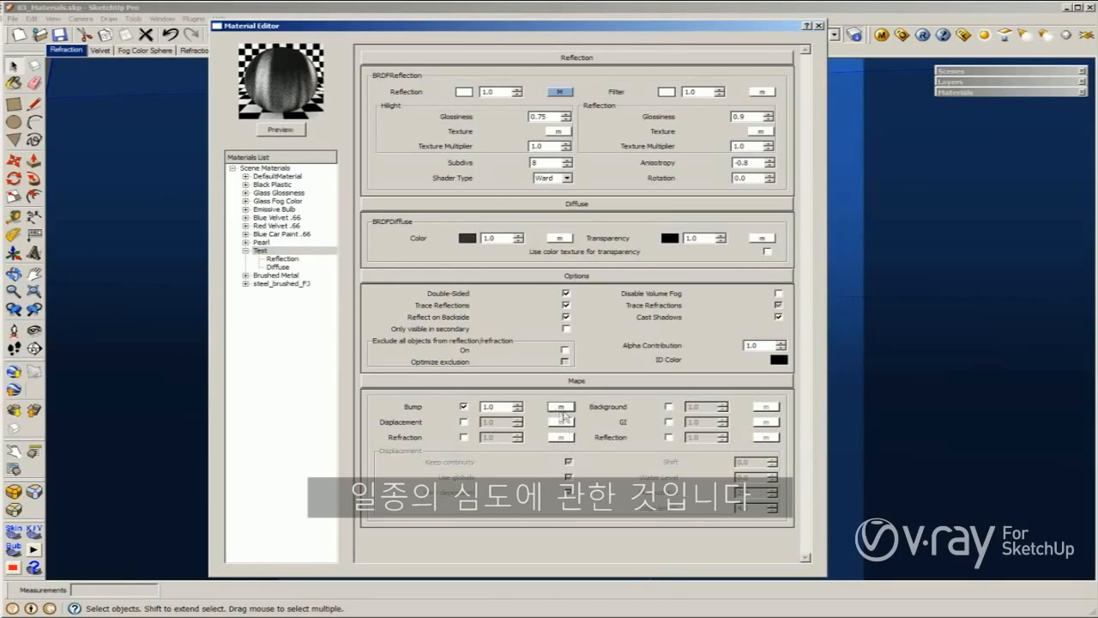
click(561, 408)
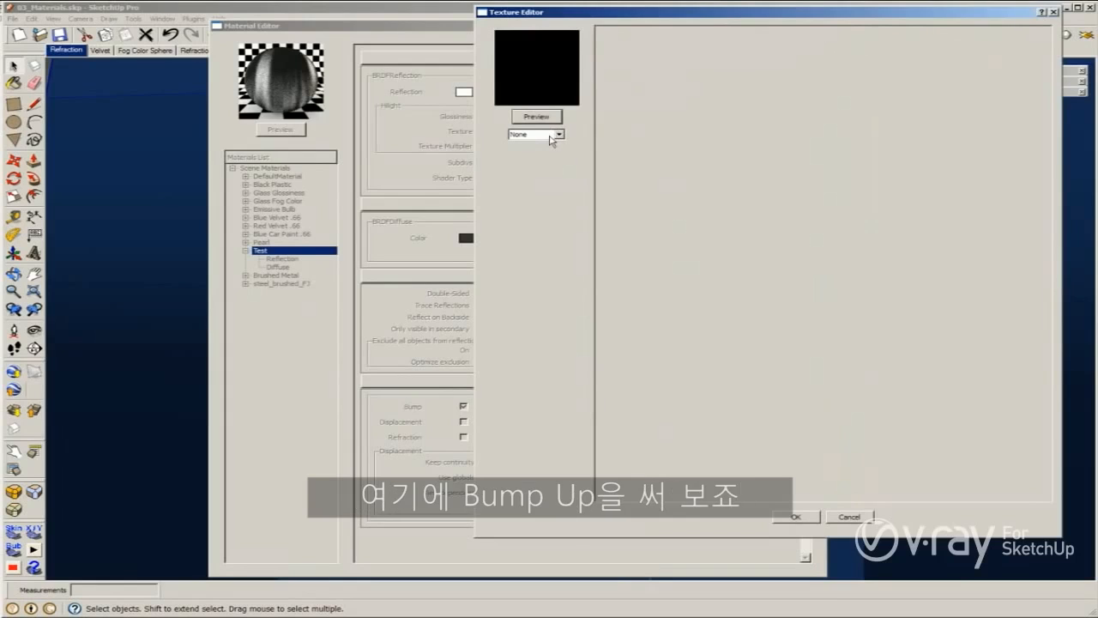
click(559, 135)
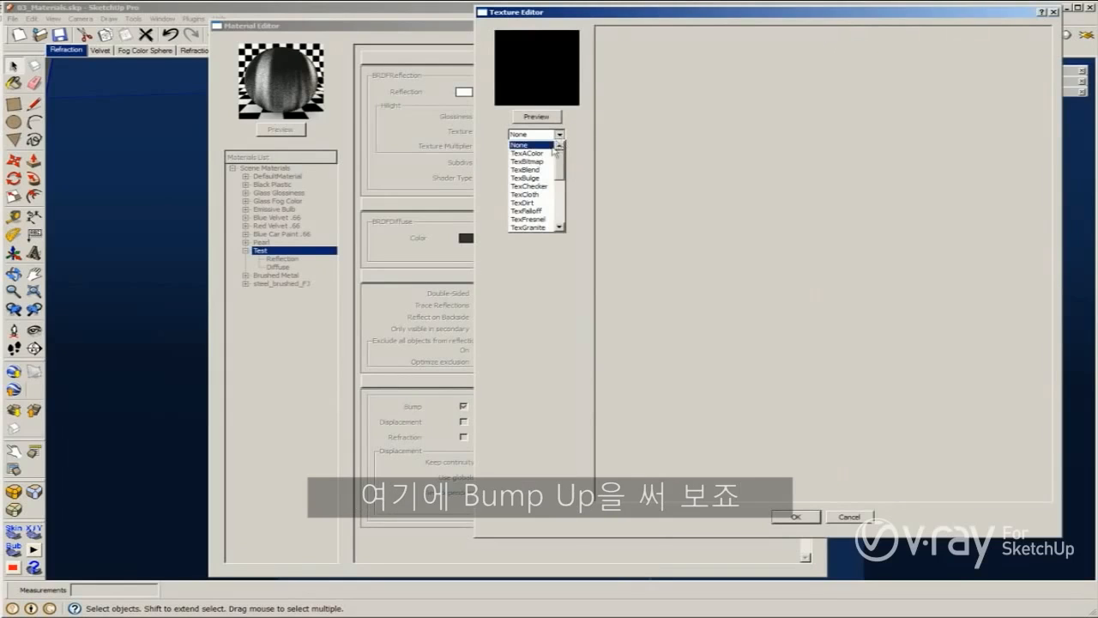
click(542, 162)
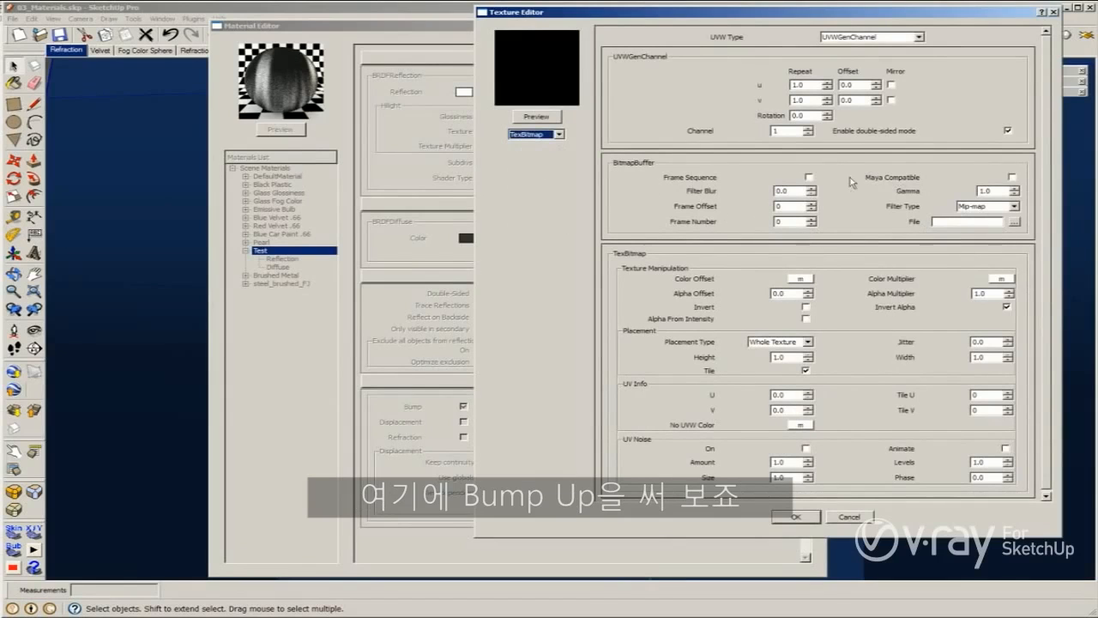
Step: Load borstel_helder.png from V-Ray Materials > Vfr VfSU Materials > steel_brushed_FJ as the bump bitmap and accept the texture
click(1015, 223)
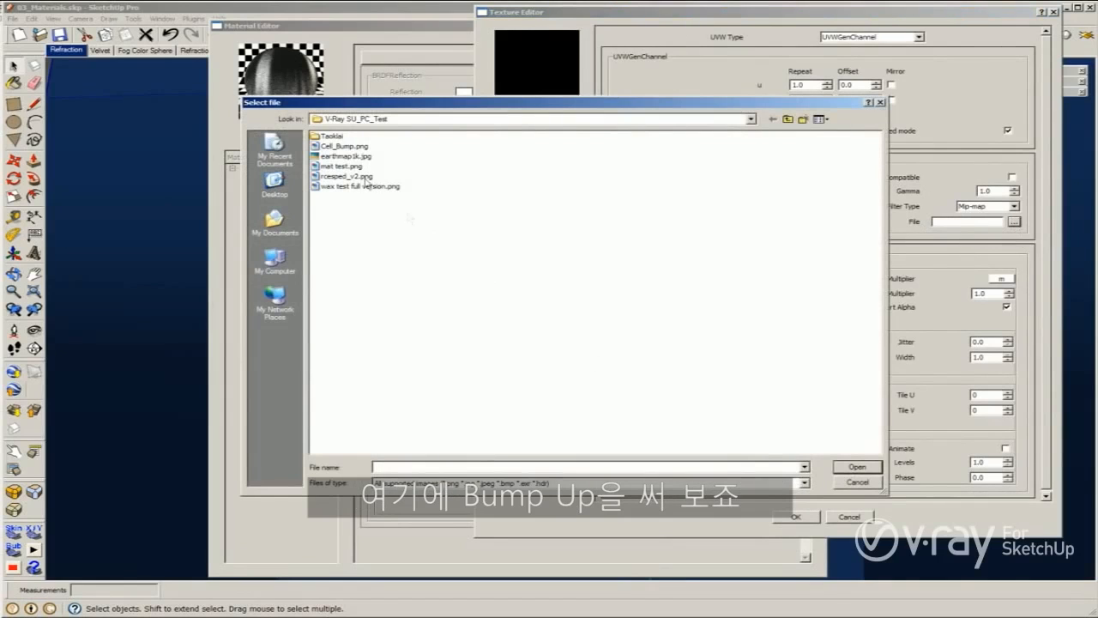
click(276, 225)
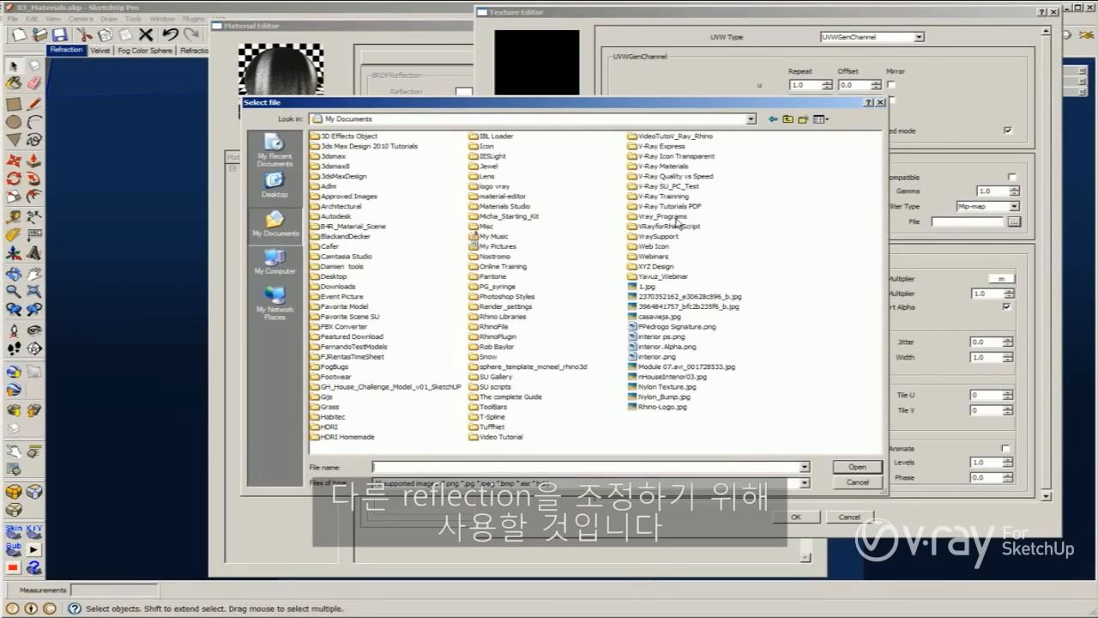
double_click(678, 165)
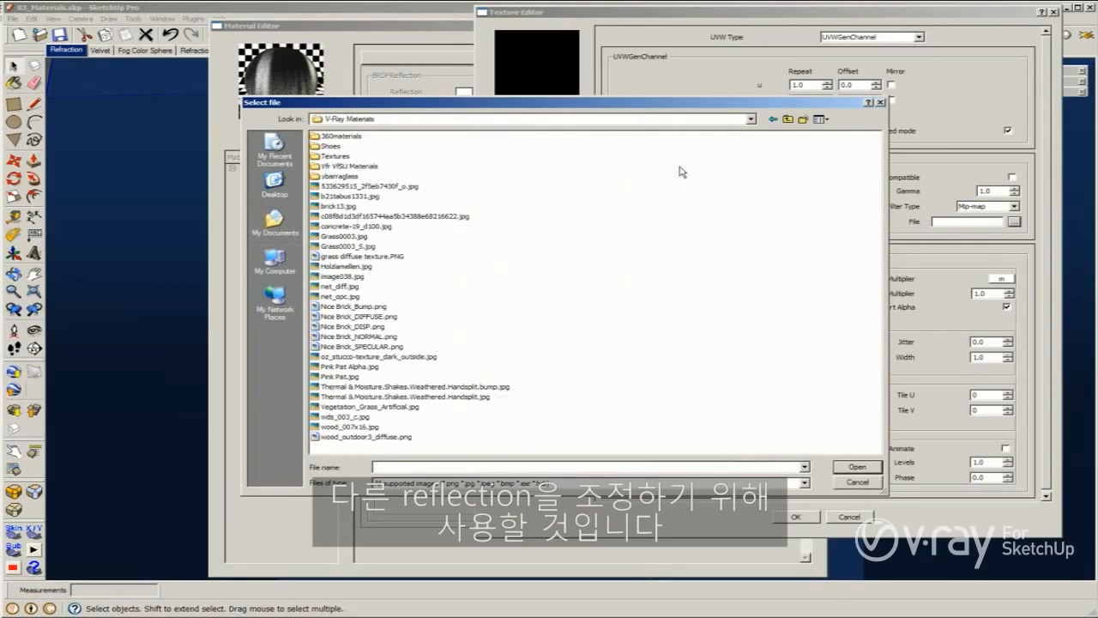
click(361, 176)
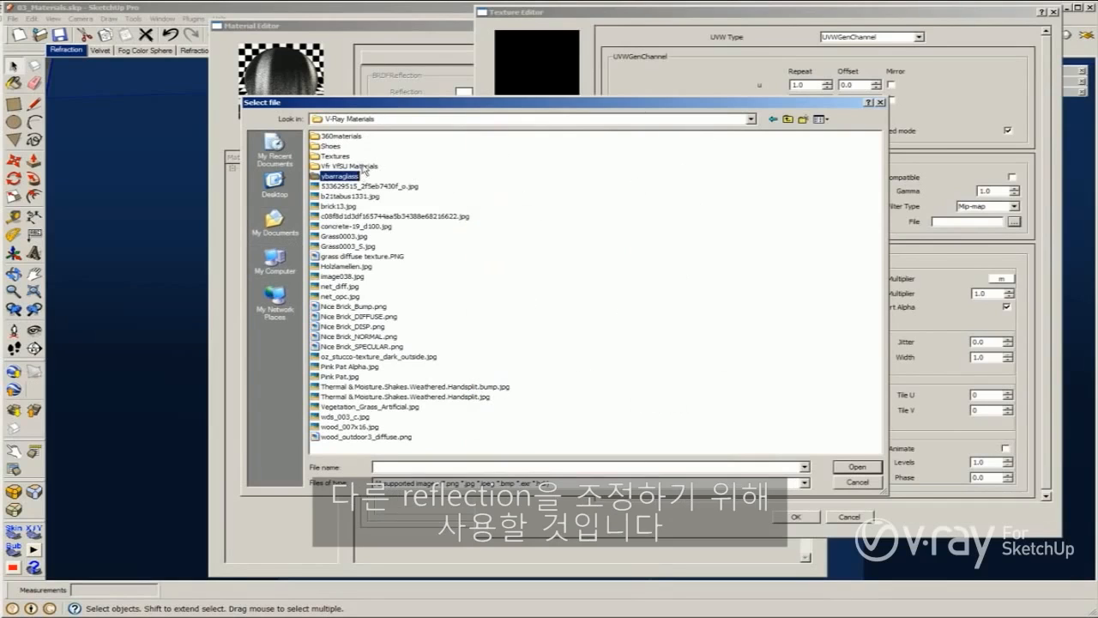
double_click(364, 167)
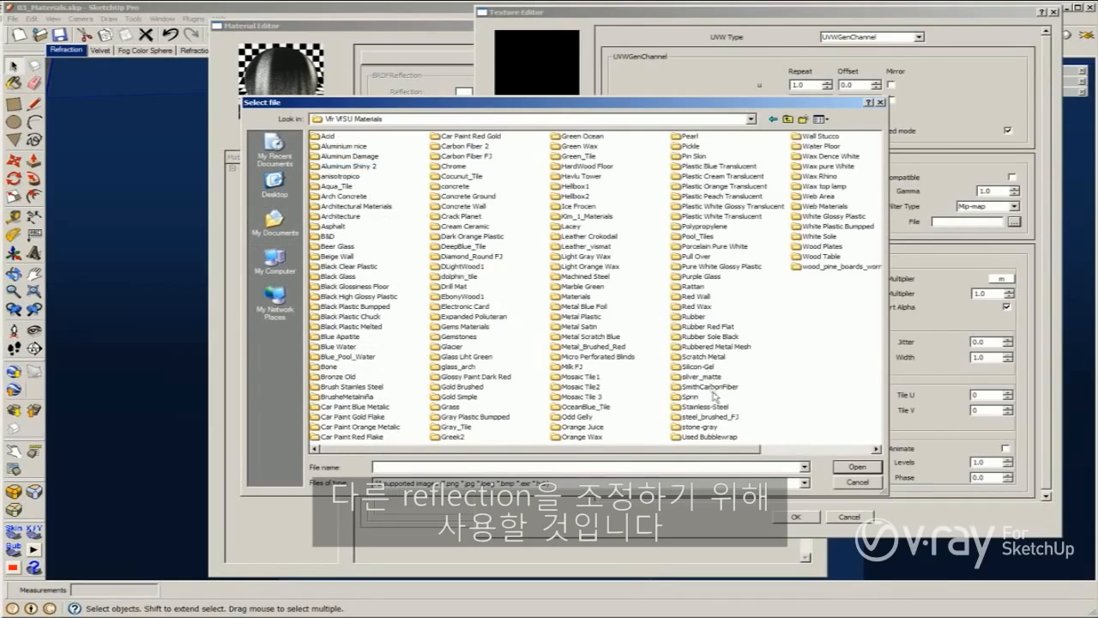
double_click(715, 417)
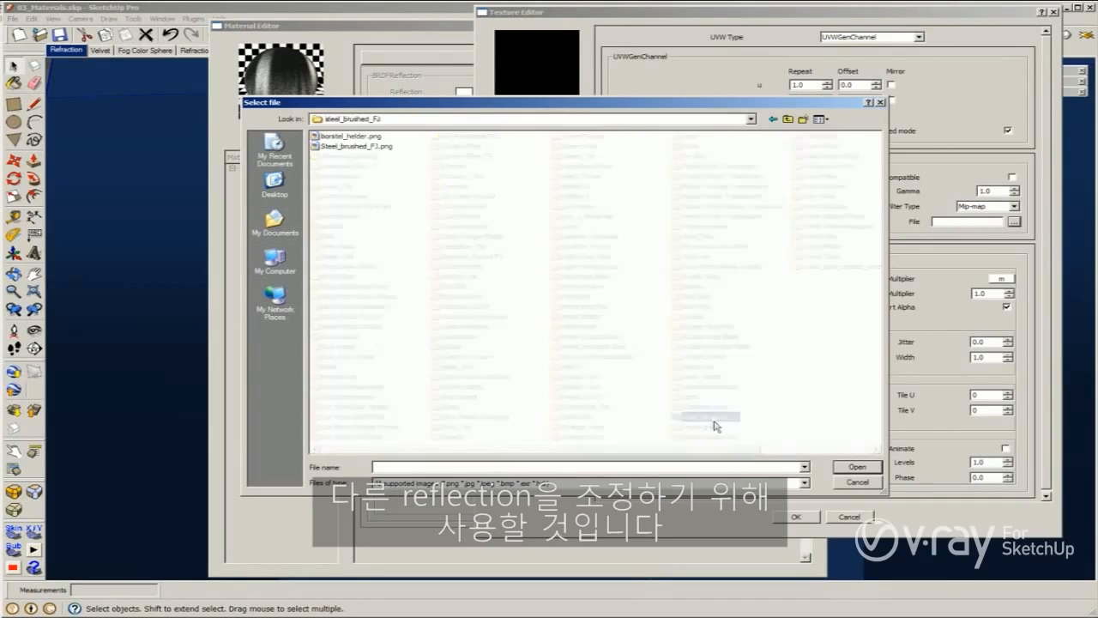
double_click(354, 136)
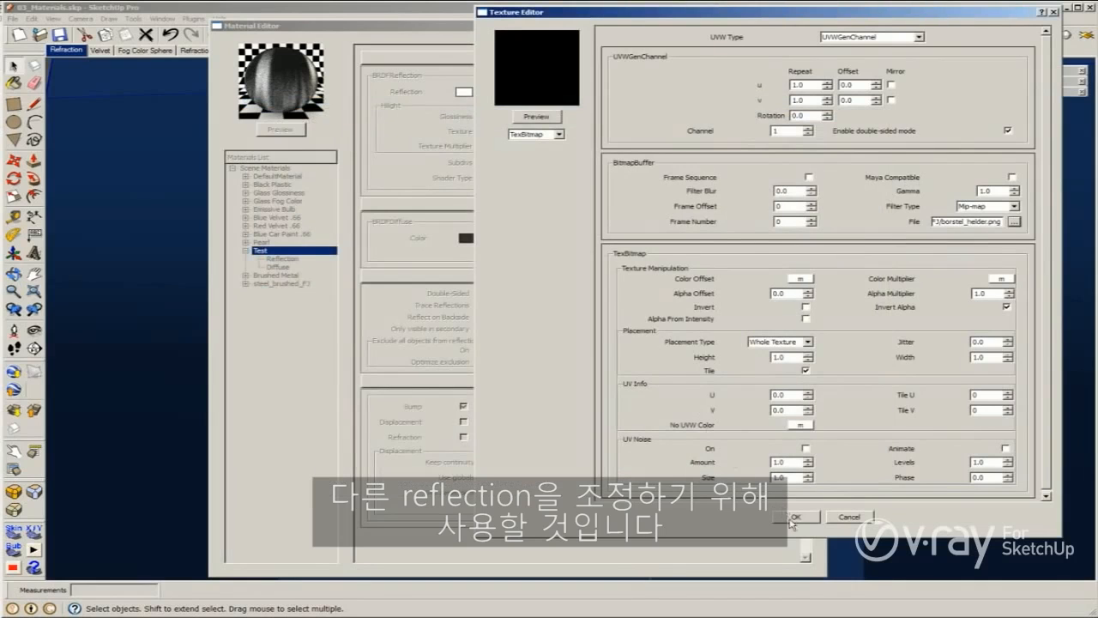
click(791, 517)
Step: Set the Test material's bump amount to 0.01 and refresh the material preview
drag(493, 409, 439, 404)
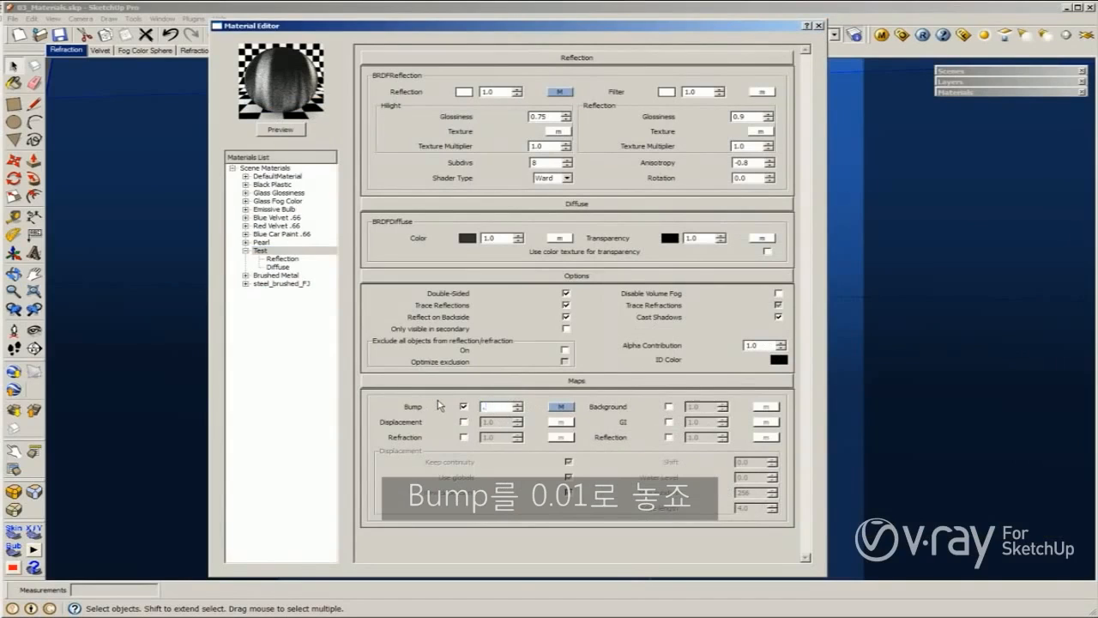
click(450, 387)
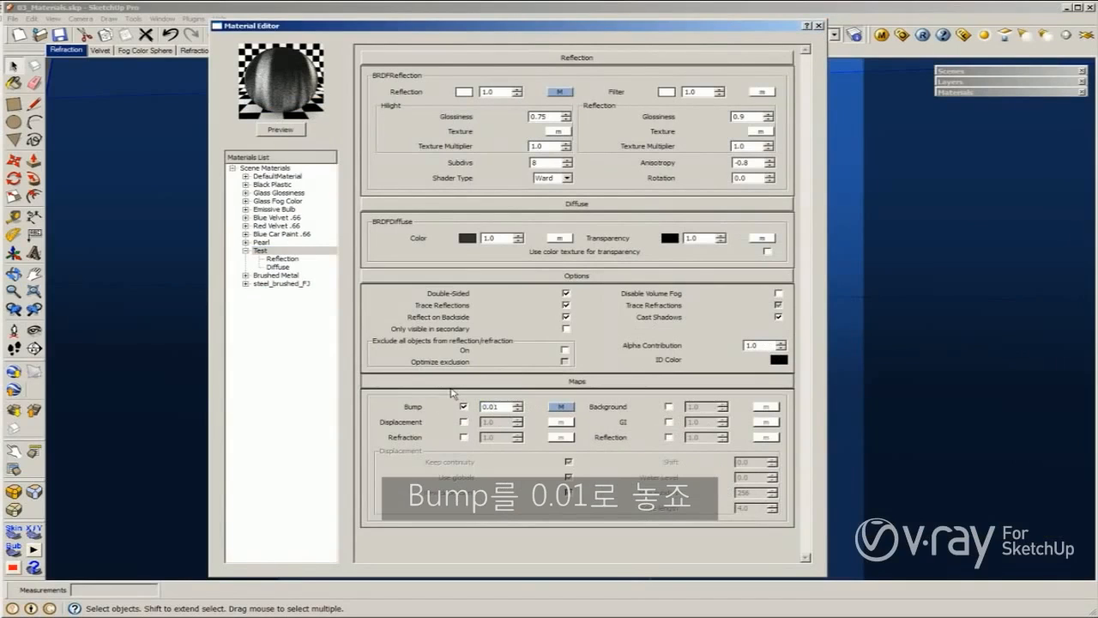
click(281, 129)
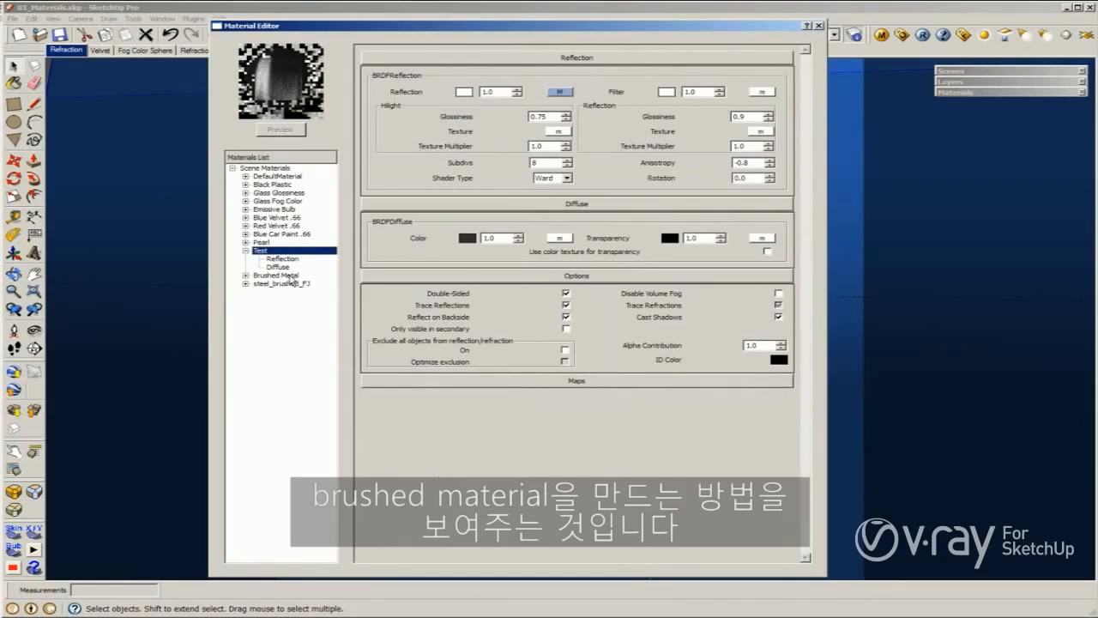
Step: Compare the Brushed Metal material's Fresnel reflection map, glossiness and subdivs with those of the Test material
click(290, 275)
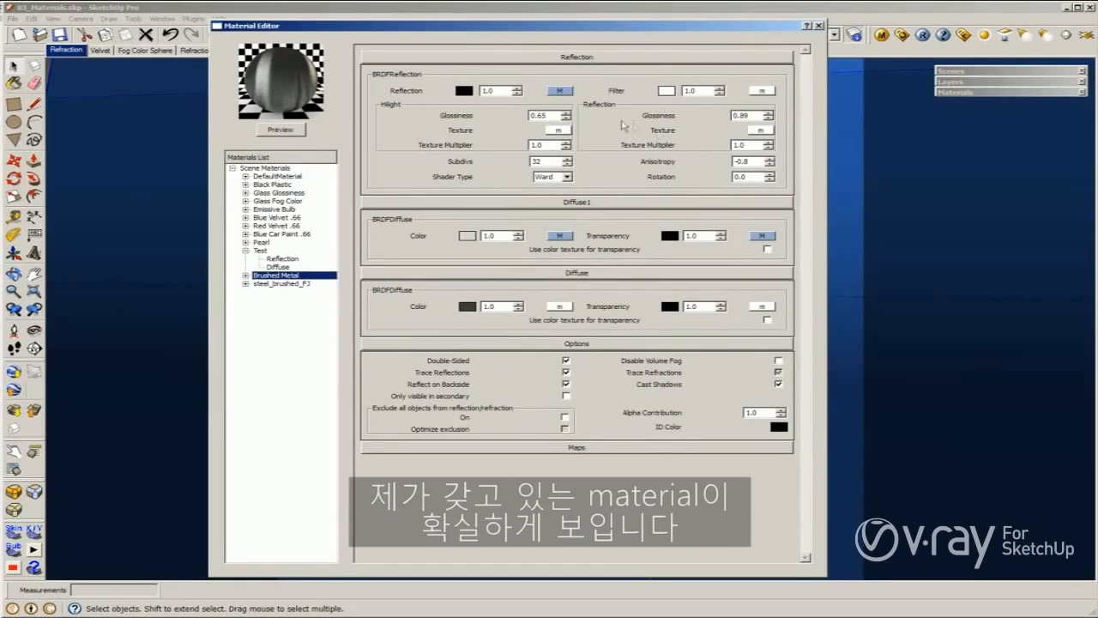
click(553, 91)
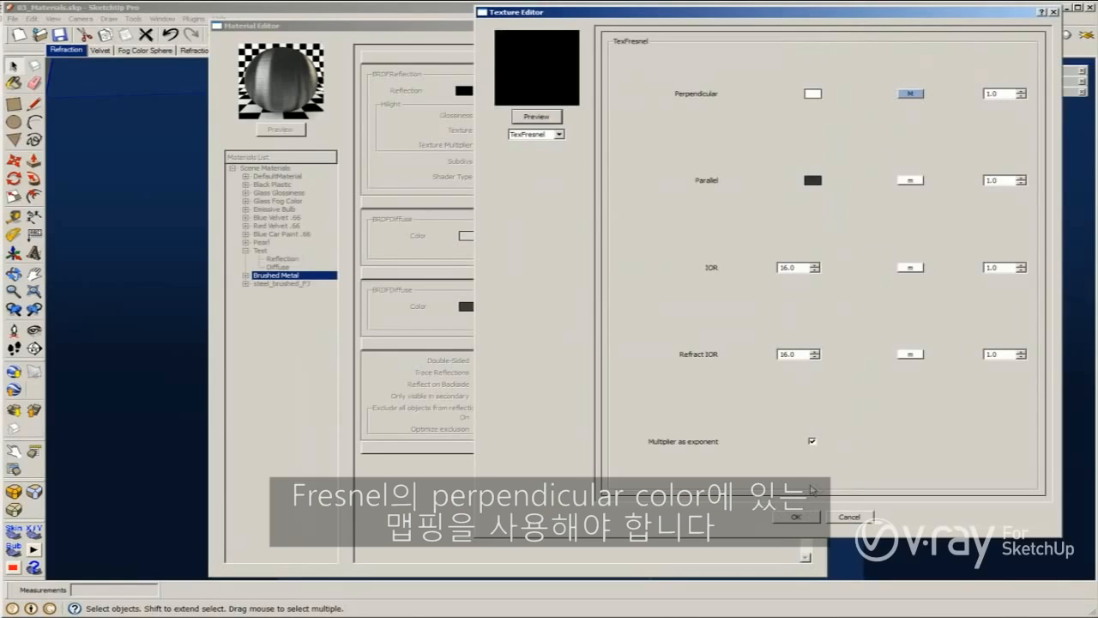
click(797, 516)
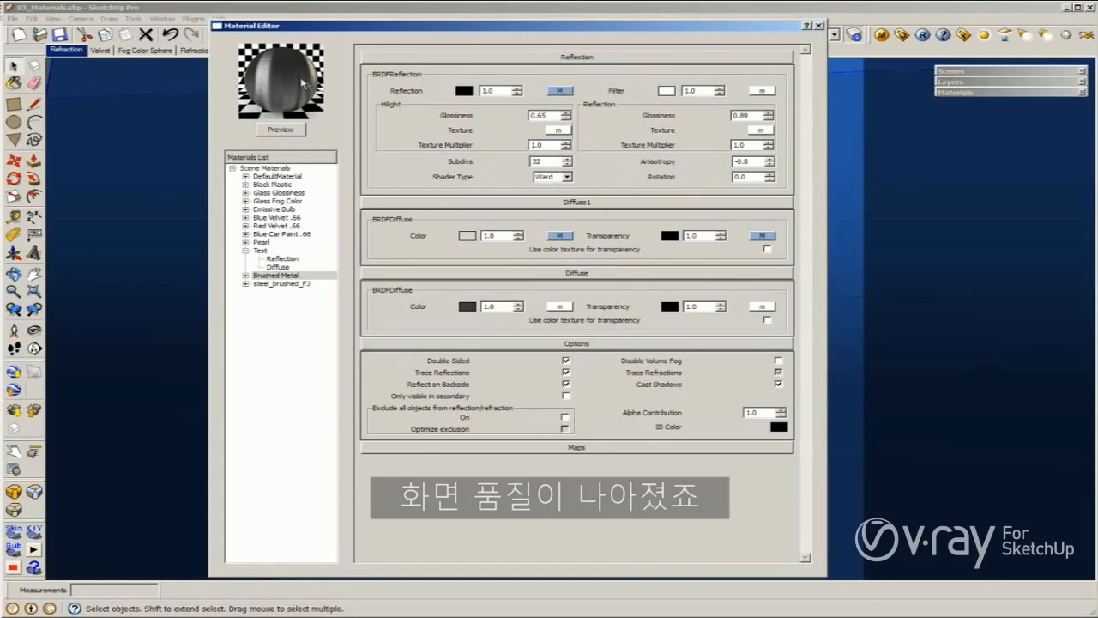
click(260, 251)
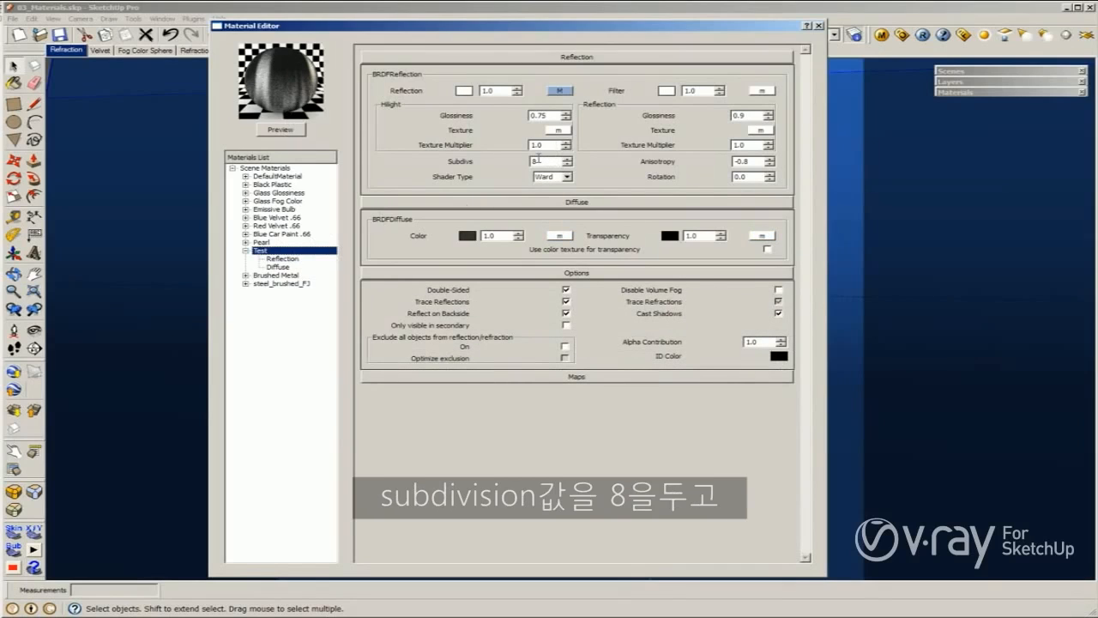
click(275, 274)
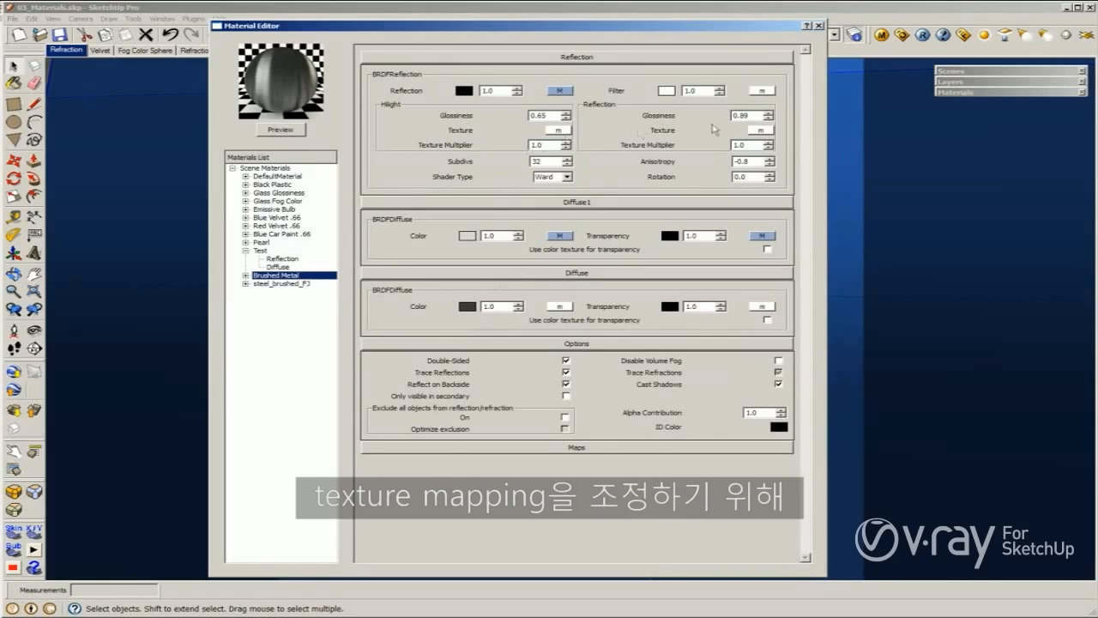
Step: Add a second diffuse layer to the Test material
click(261, 251)
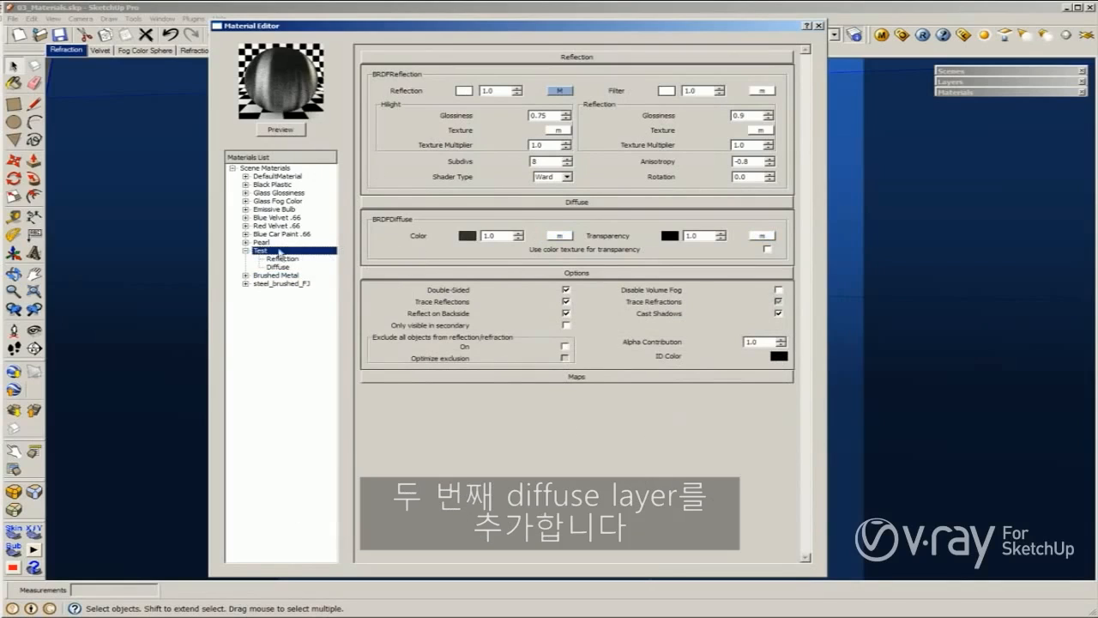
right_click(278, 250)
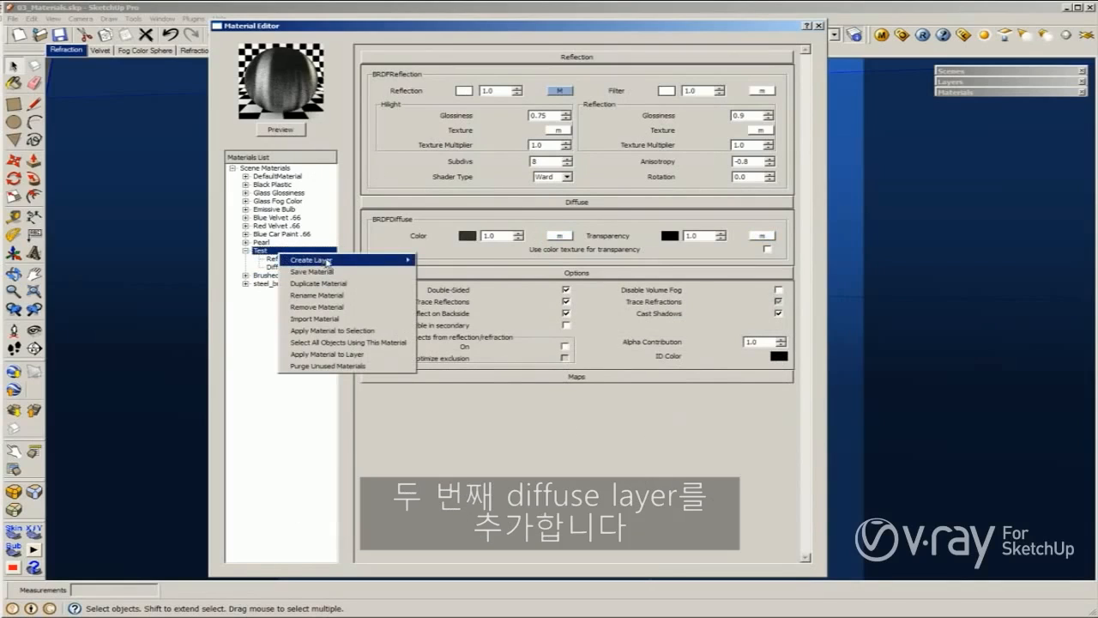
mouse_move(403, 259)
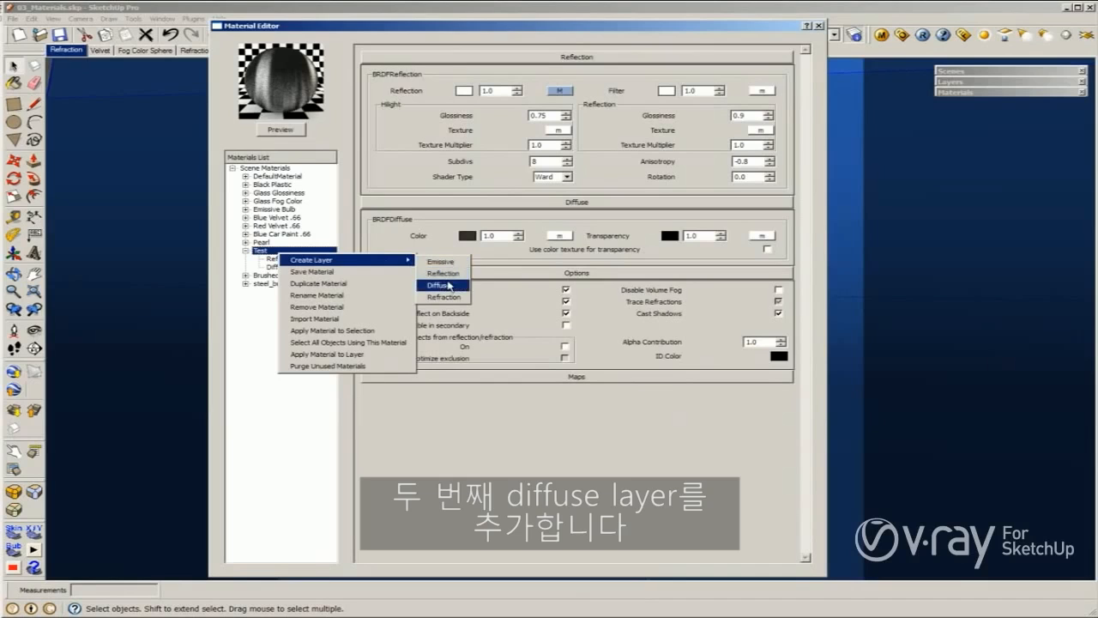
click(441, 285)
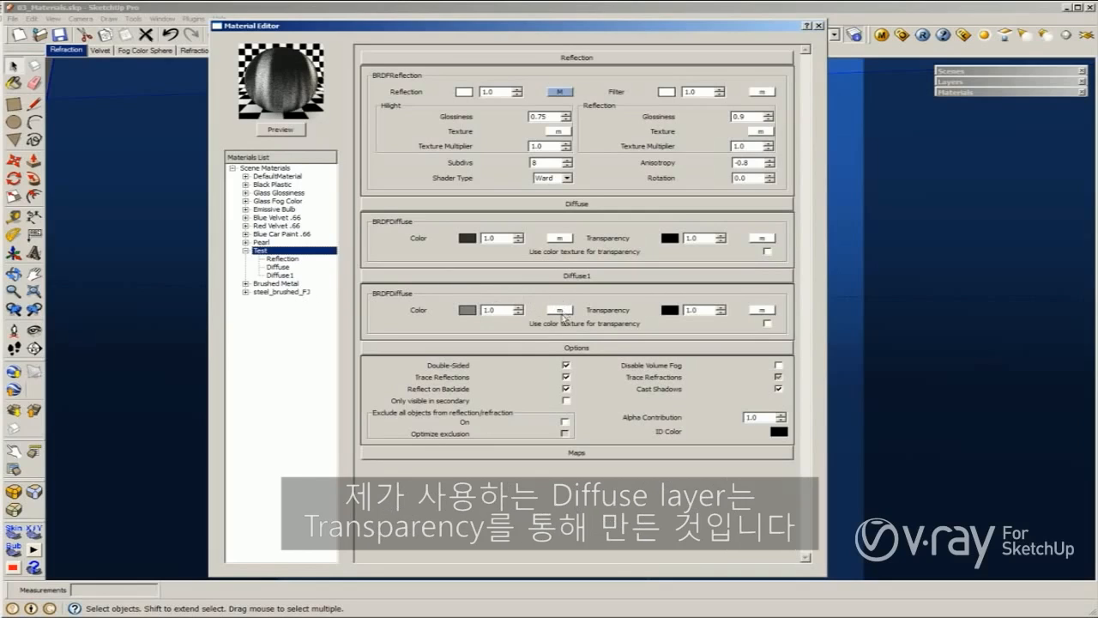
Step: Set the transparency color of the Test material's upper Diffuse layer to white, and check its color texture slot without assigning anything
click(669, 238)
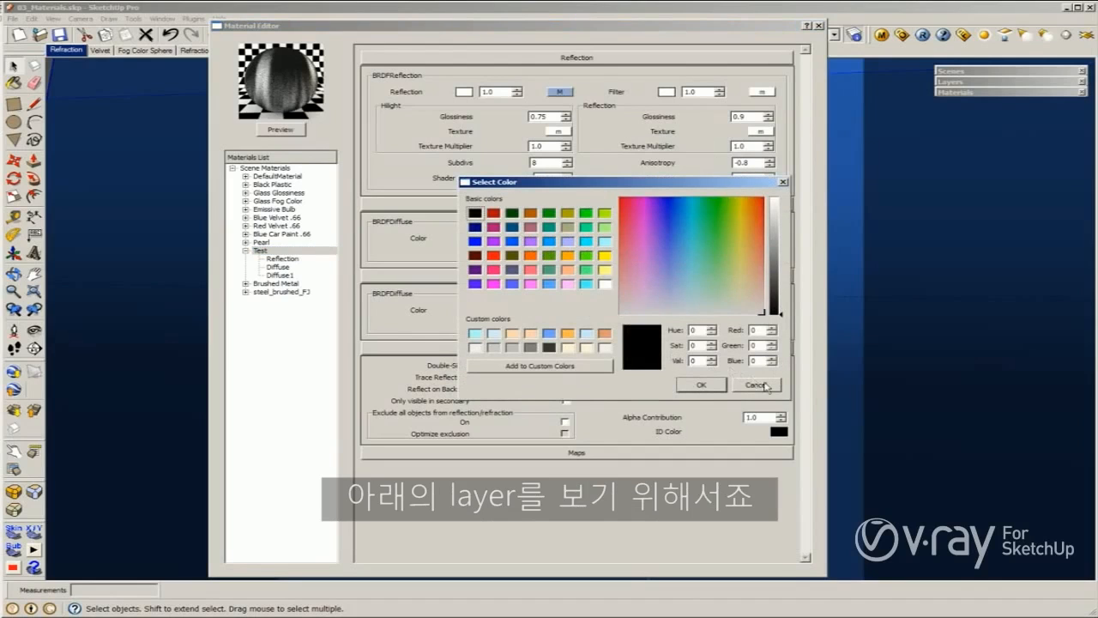
click(700, 384)
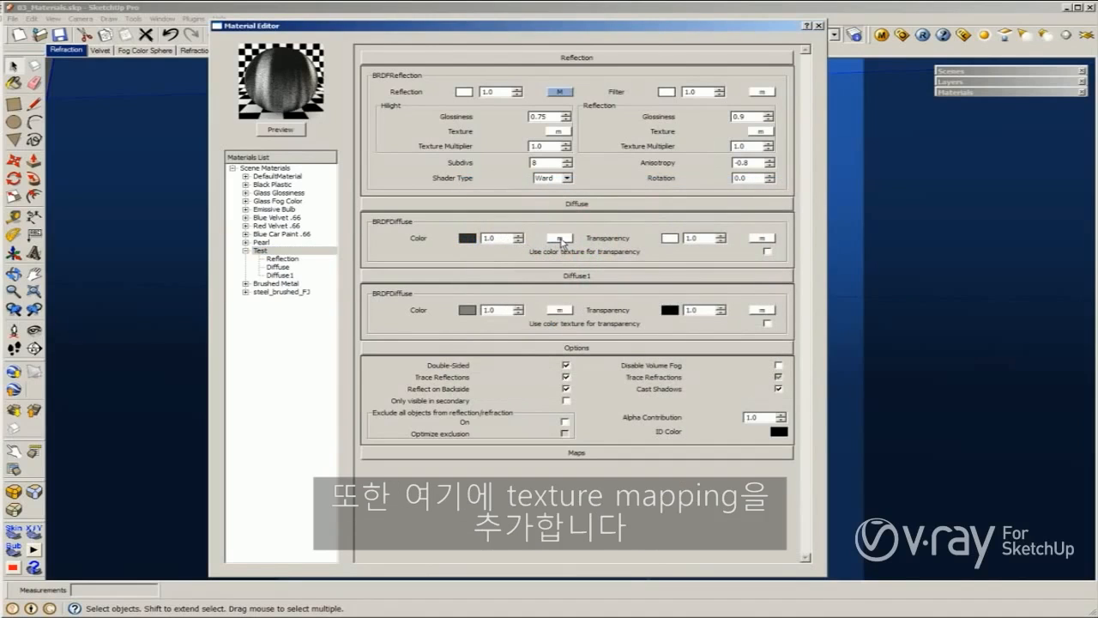
click(559, 238)
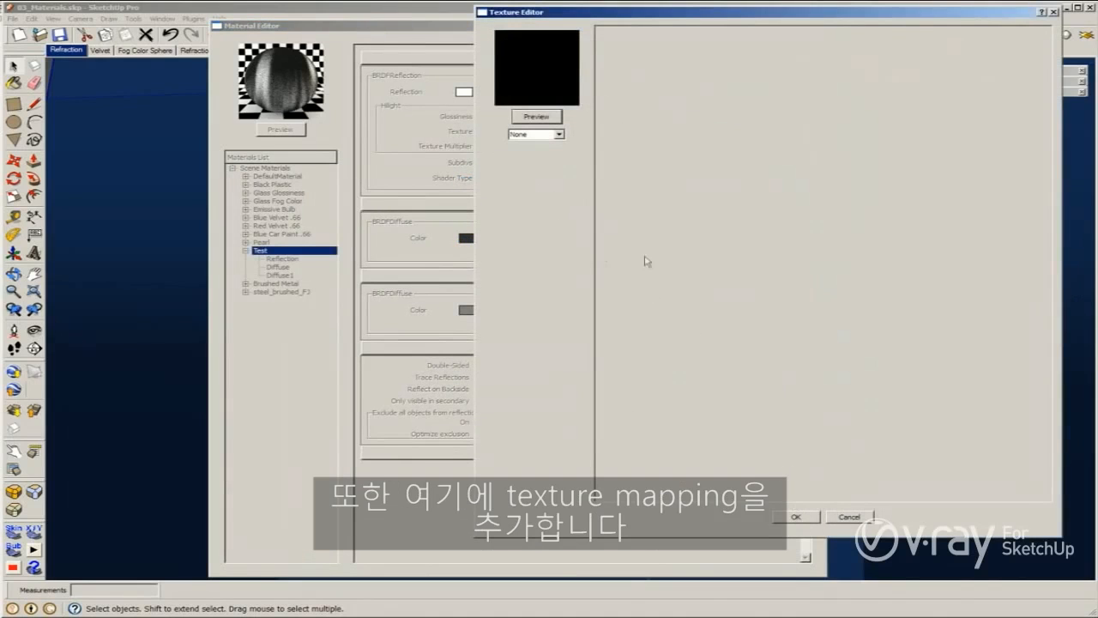
click(848, 517)
Step: Examine the transparency texture of Brushed Metal's Diffuse1 layer and switch to Picasa Photo Viewer to view the Ward Reflection.jpg render
click(261, 284)
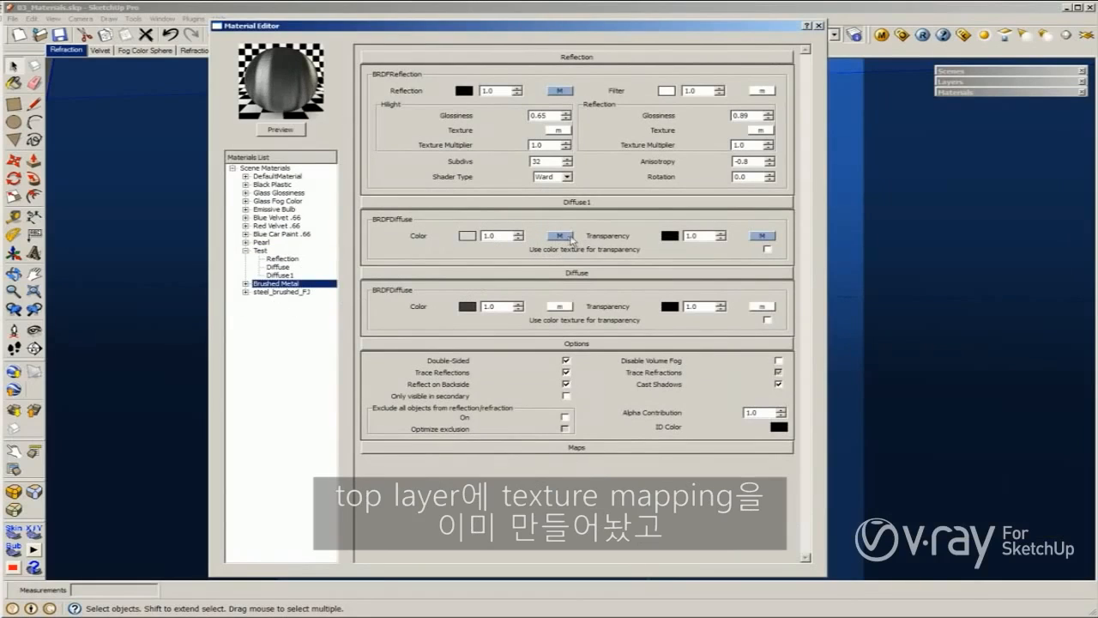
click(763, 237)
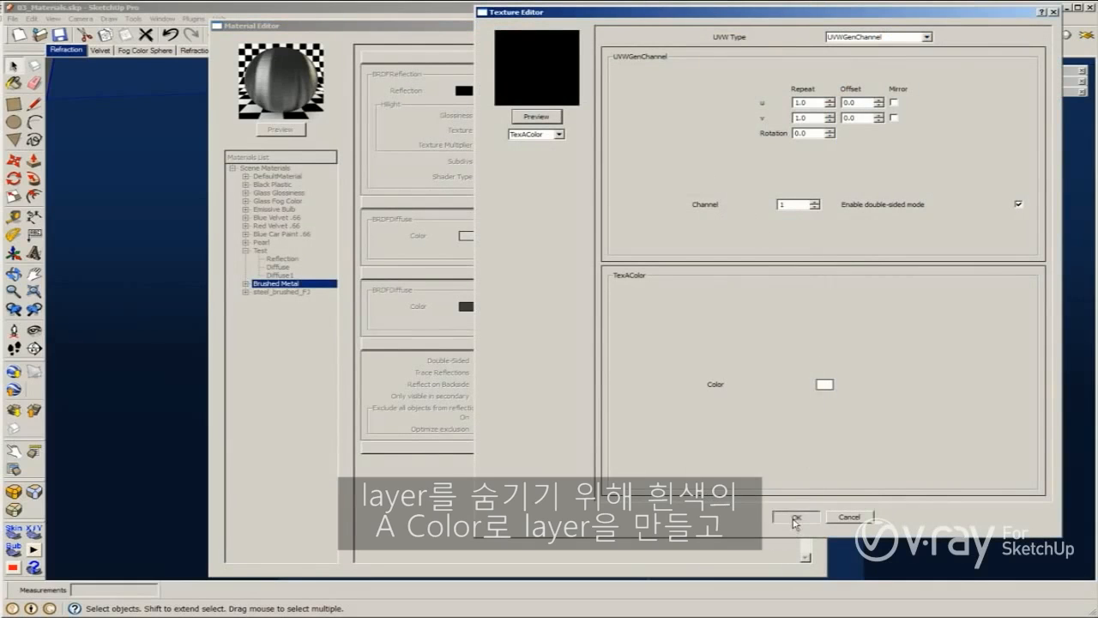
click(795, 517)
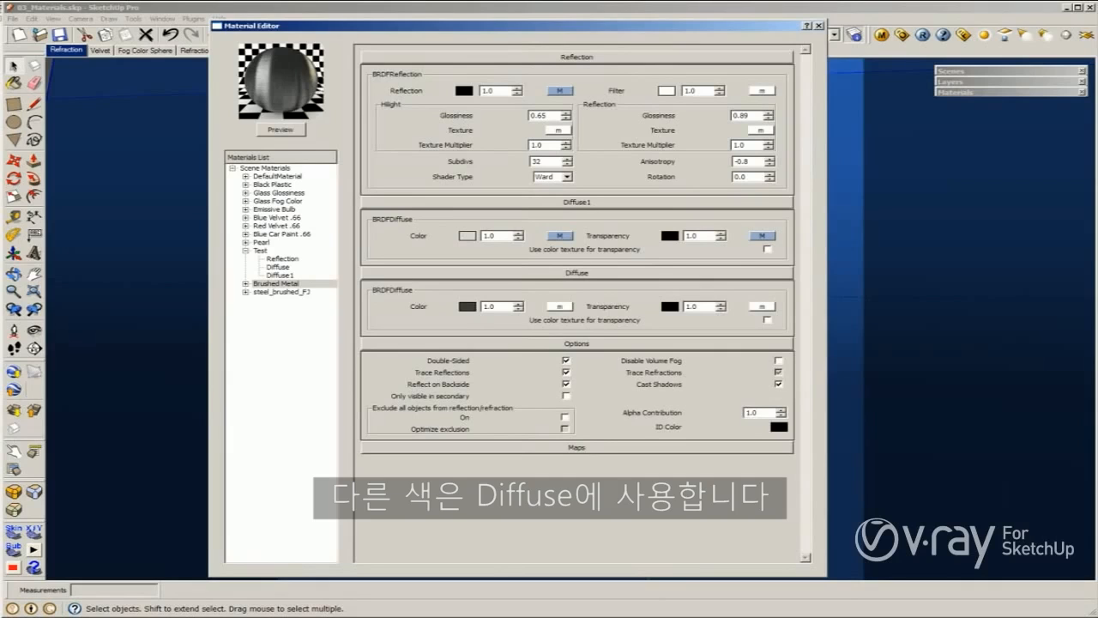
key(alt+Tab)
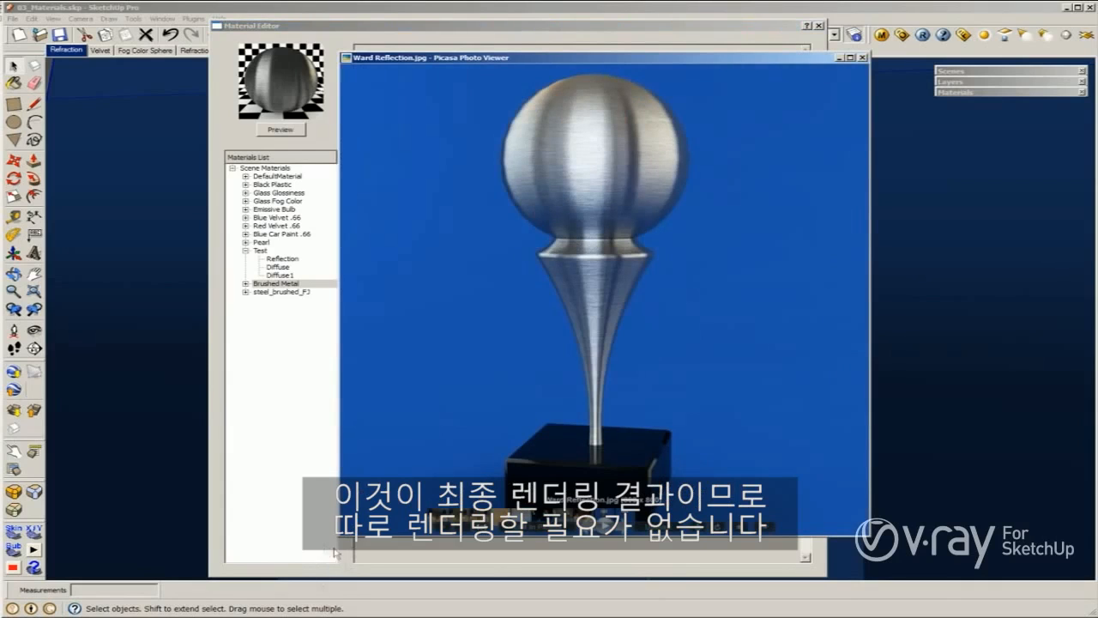